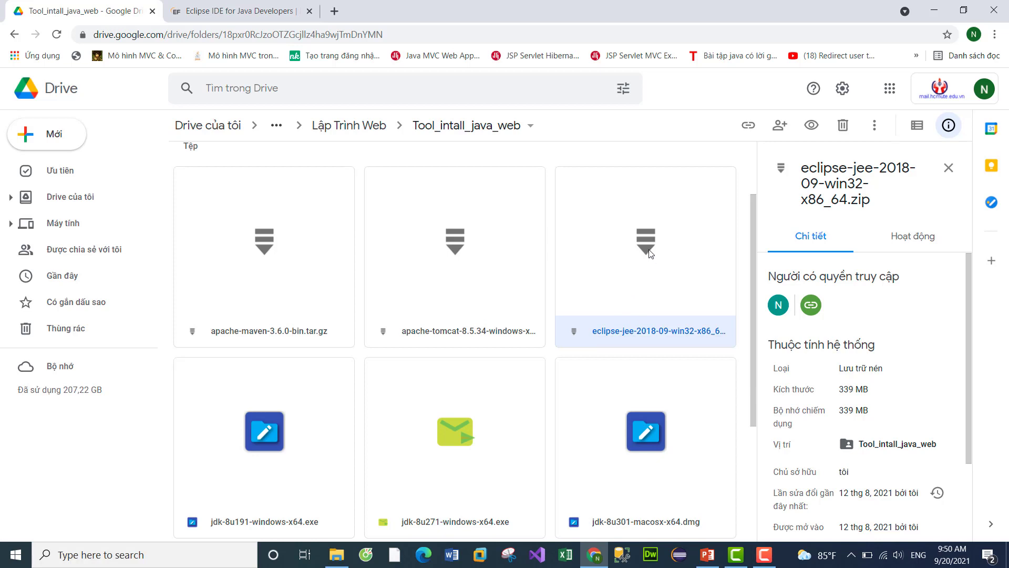
Search the web for "apache tomcat download" in place of the Eclipse download page.
{"action": "left_click", "coordinate": [234, 11]}
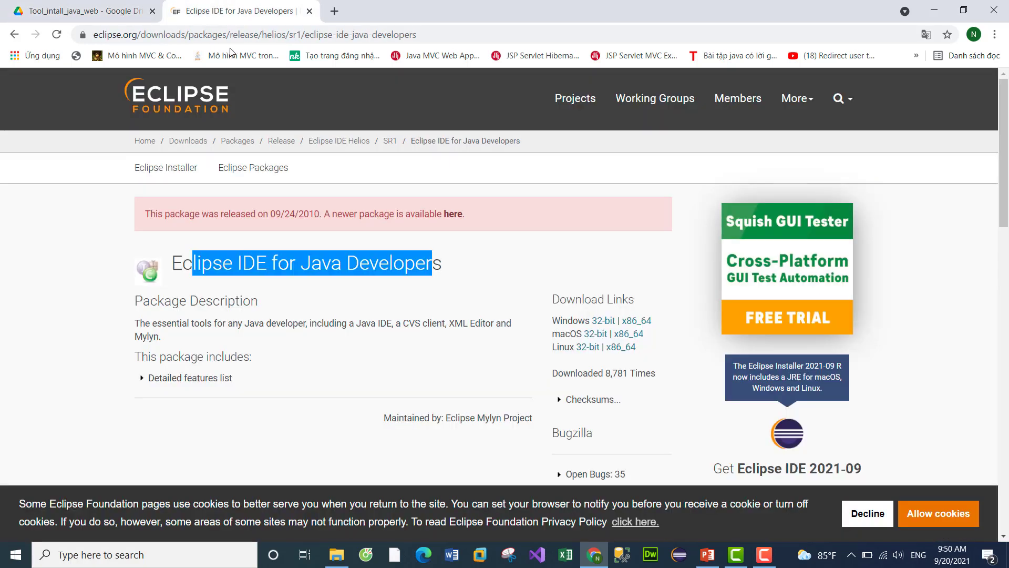
{"action": "left_click", "coordinate": [227, 36]}
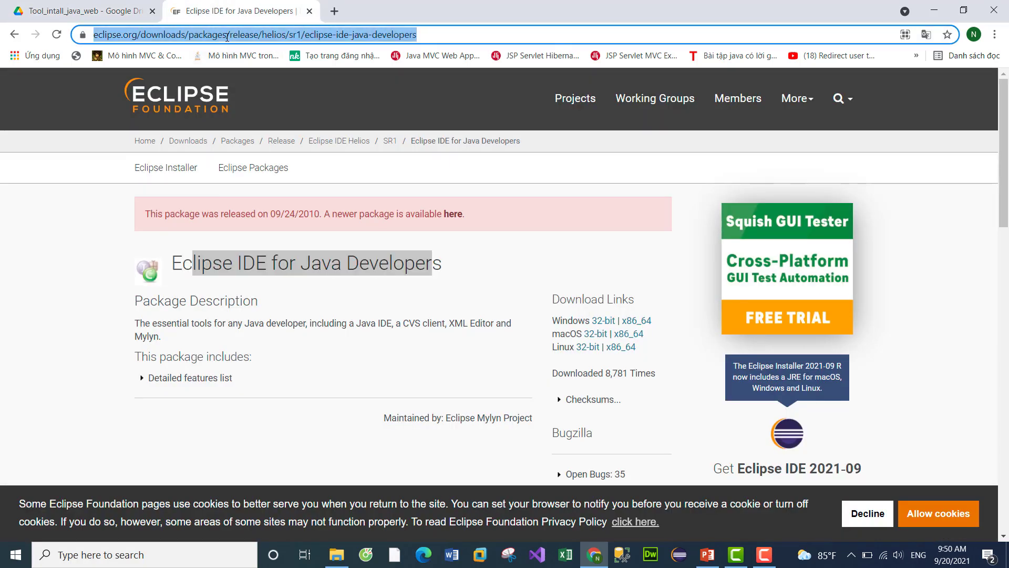
{"action": "type", "text": "a"}
{"action": "key", "text": "BackSpace"}
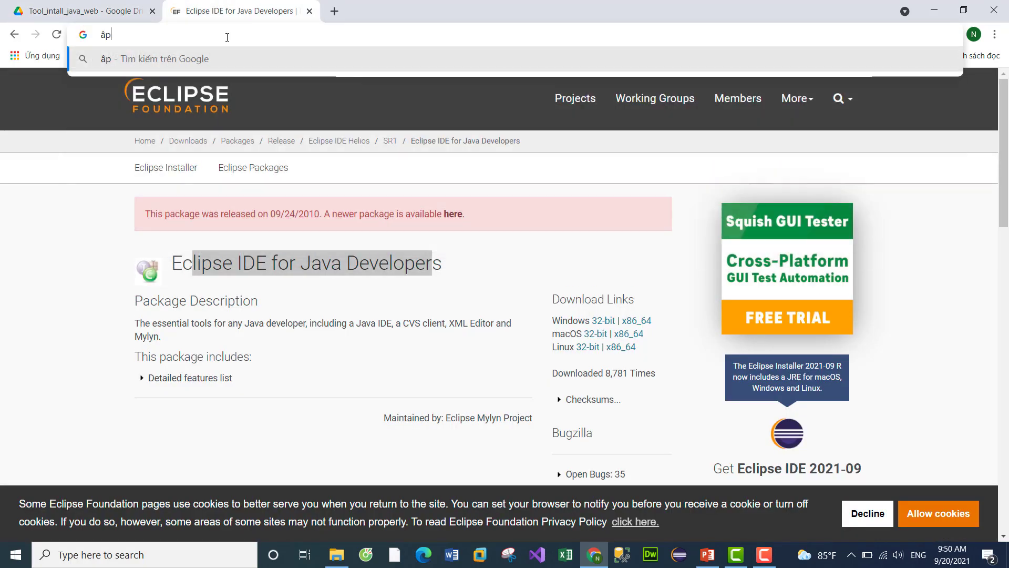
{"action": "type", "text": "âpche"}
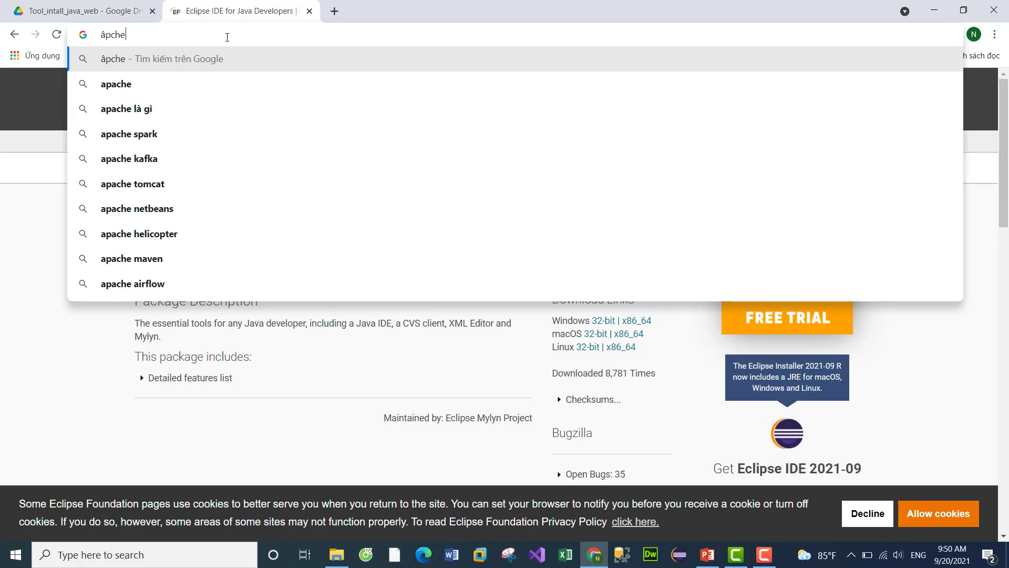
{"action": "type", "text": " tom"}
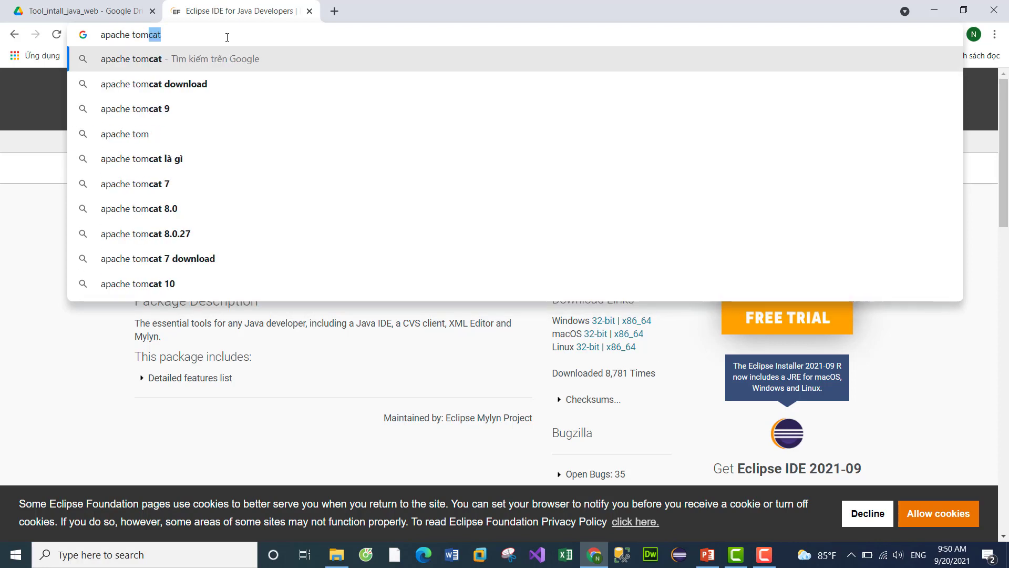
{"action": "key", "text": "Down"}
{"action": "key", "text": "Return"}
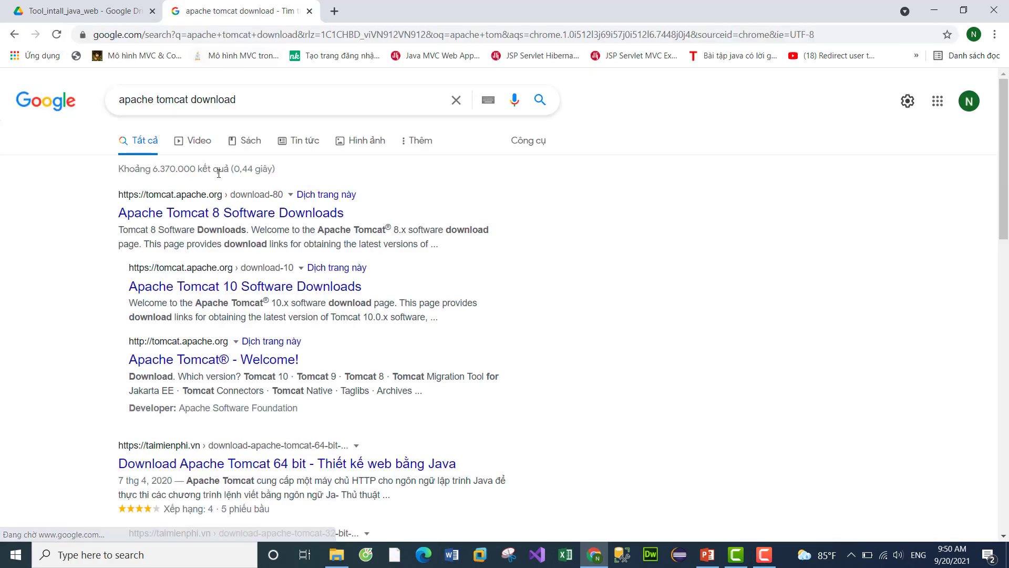
Open the Apache Tomcat 8 Software Downloads page and examine the 8.5.71 core binary distributions.
{"action": "left_click", "coordinate": [213, 219]}
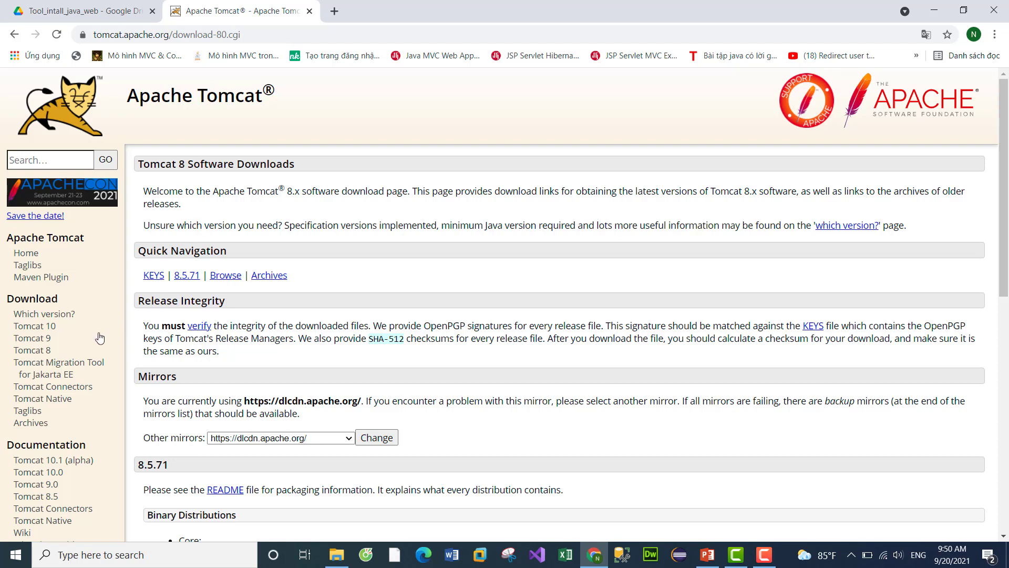
{"action": "left_click", "coordinate": [41, 352]}
{"action": "scroll", "coordinate": [179, 321], "scroll_direction": "down", "scroll_amount": 4}
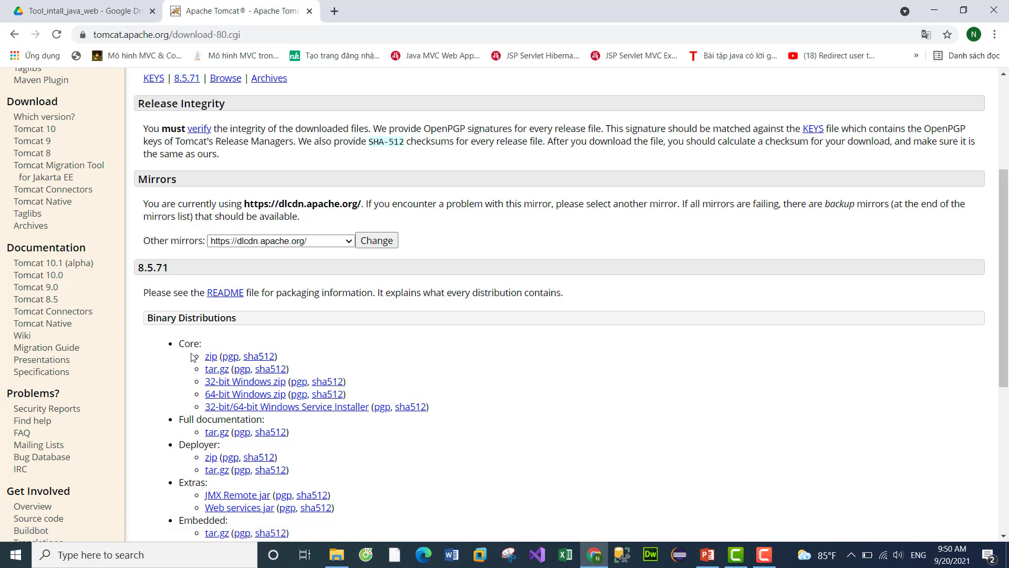
Review the installer files in the Tool_intall_java_web Drive folder, including the Tomcat 8.5.34 and Eclipse packages.
{"action": "left_click", "coordinate": [93, 12]}
{"action": "left_click", "coordinate": [475, 271]}
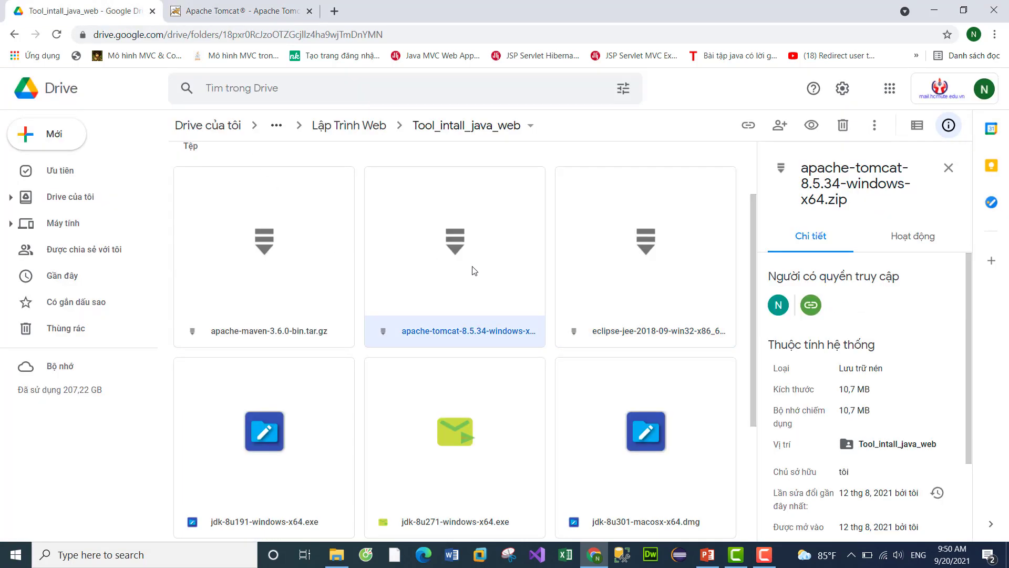
{"action": "scroll", "coordinate": [475, 271], "scroll_direction": "down", "scroll_amount": 3}
{"action": "scroll", "coordinate": [474, 271], "scroll_direction": "up", "scroll_amount": 3}
{"action": "scroll", "coordinate": [499, 276], "scroll_direction": "down", "scroll_amount": 1}
{"action": "scroll", "coordinate": [499, 275], "scroll_direction": "down", "scroll_amount": 1}
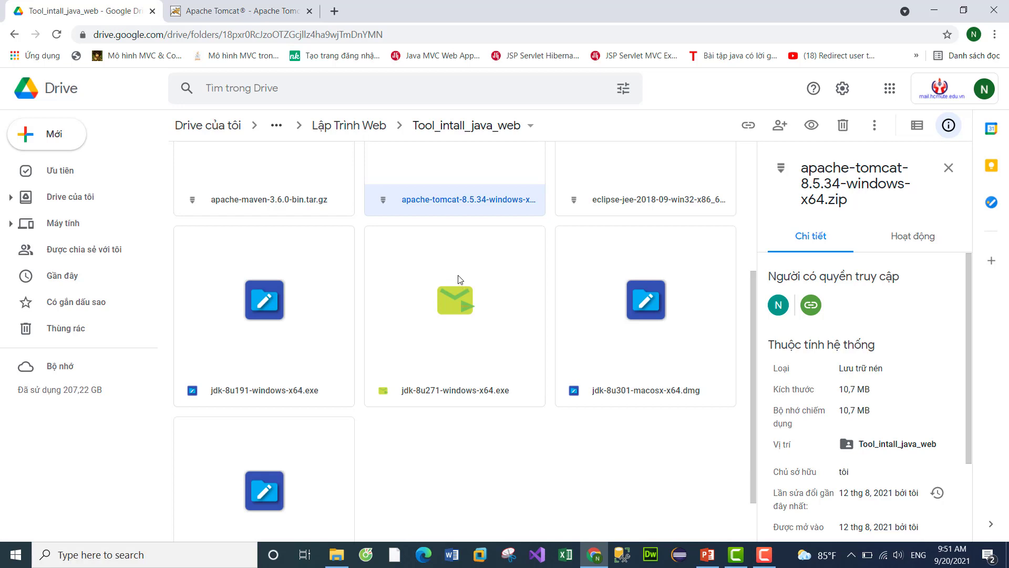
{"action": "scroll", "coordinate": [458, 277], "scroll_direction": "down", "scroll_amount": 1}
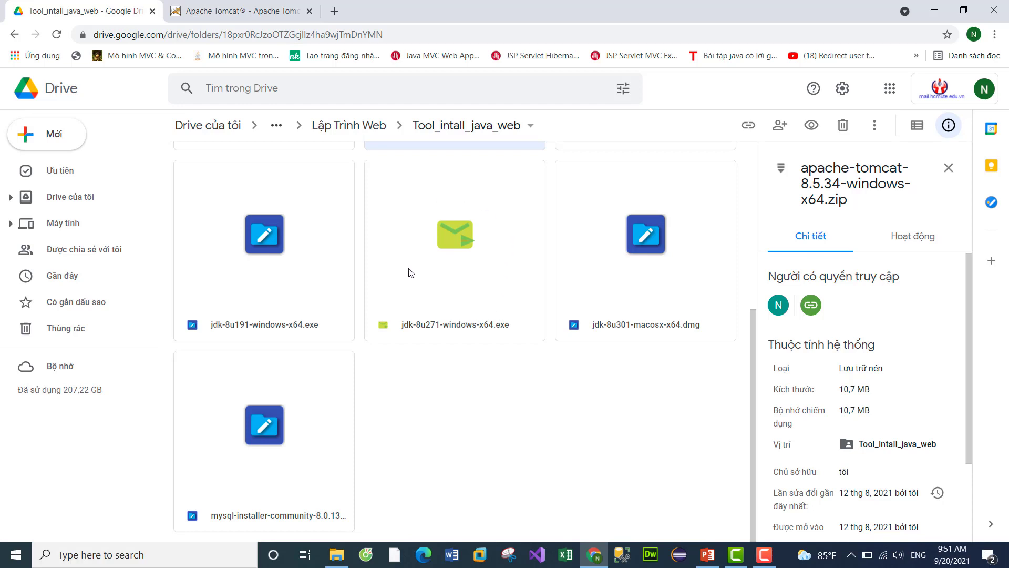
{"action": "scroll", "coordinate": [411, 272], "scroll_direction": "up", "scroll_amount": 4}
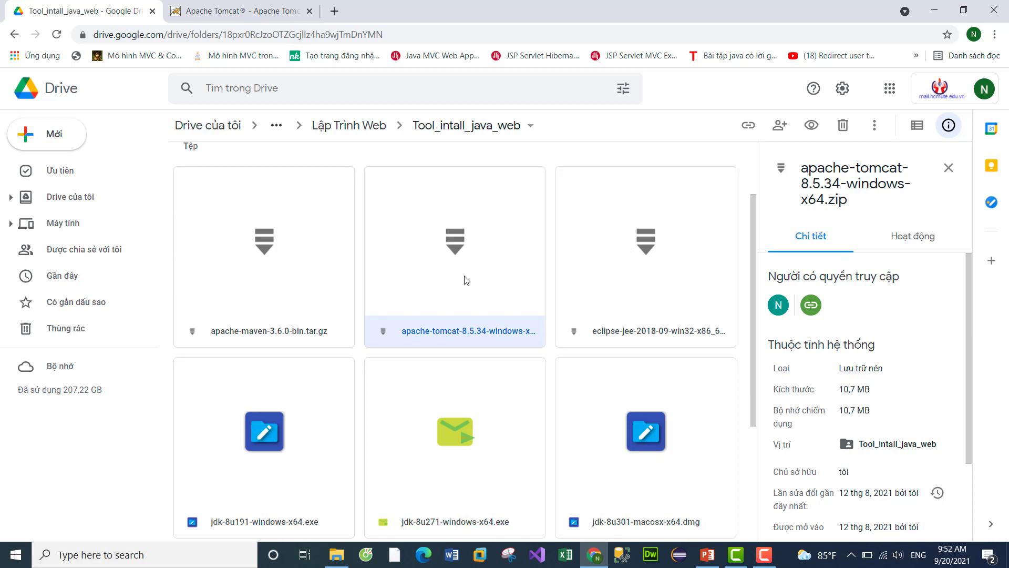
{"action": "left_click", "coordinate": [650, 242]}
{"action": "left_click", "coordinate": [500, 263]}
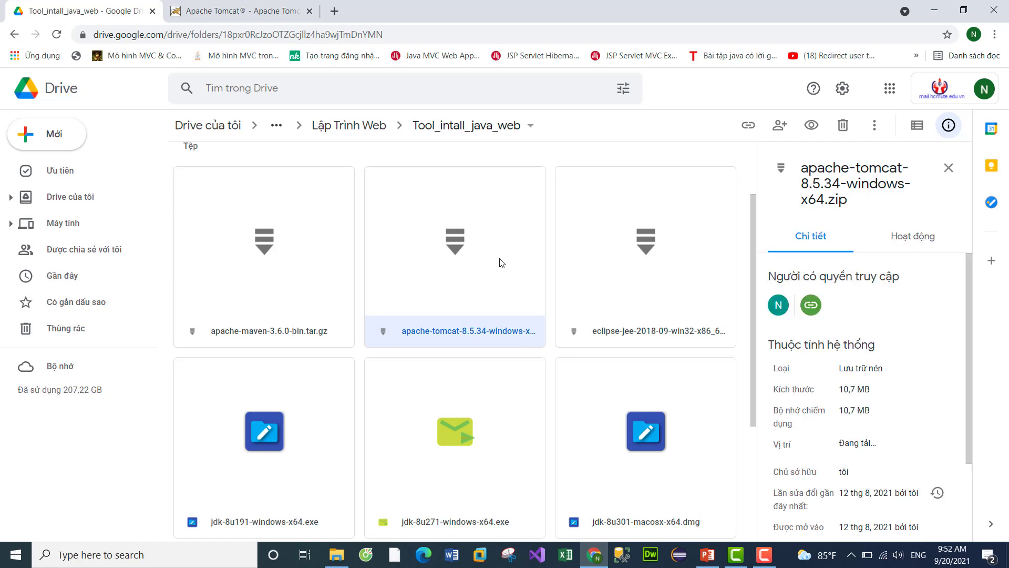
Switch to File Explorer, inspect the contents of the apache-tomcat-8.5.34 folder on drive C:, and return to the drive root.
{"action": "left_click", "coordinate": [337, 554]}
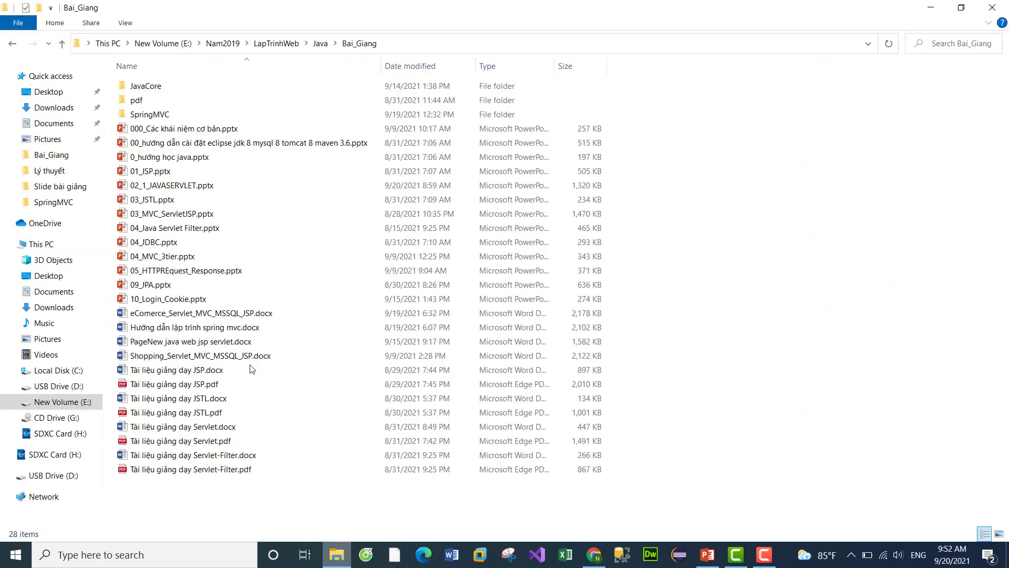
{"action": "left_click", "coordinate": [57, 370]}
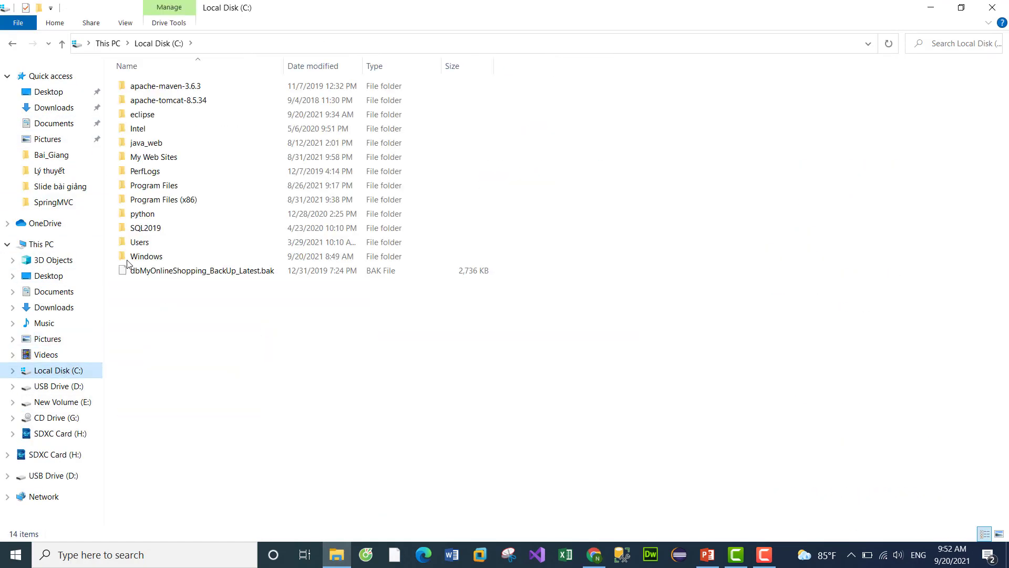
{"action": "left_click", "coordinate": [184, 104]}
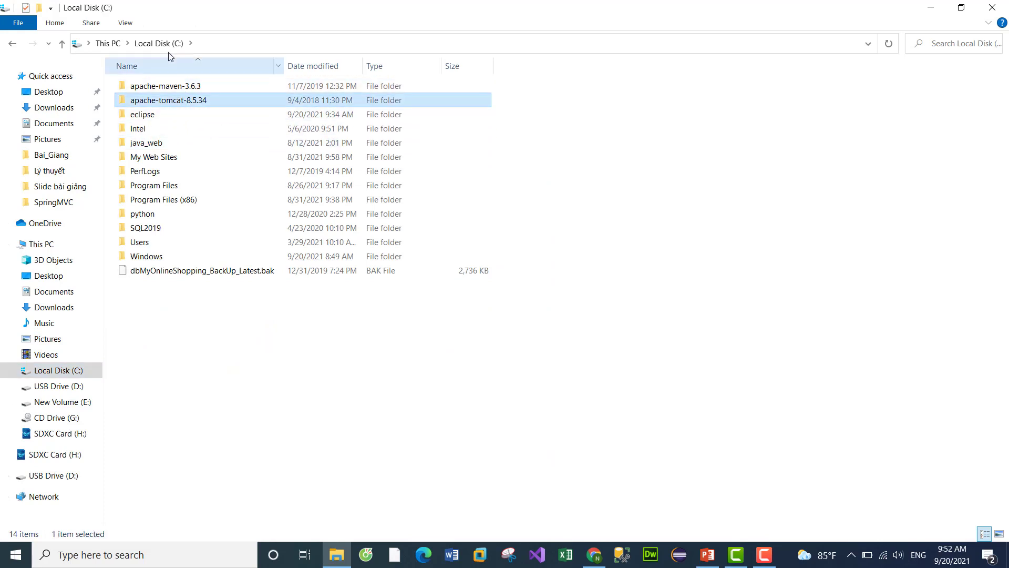
{"action": "double_click", "coordinate": [167, 104]}
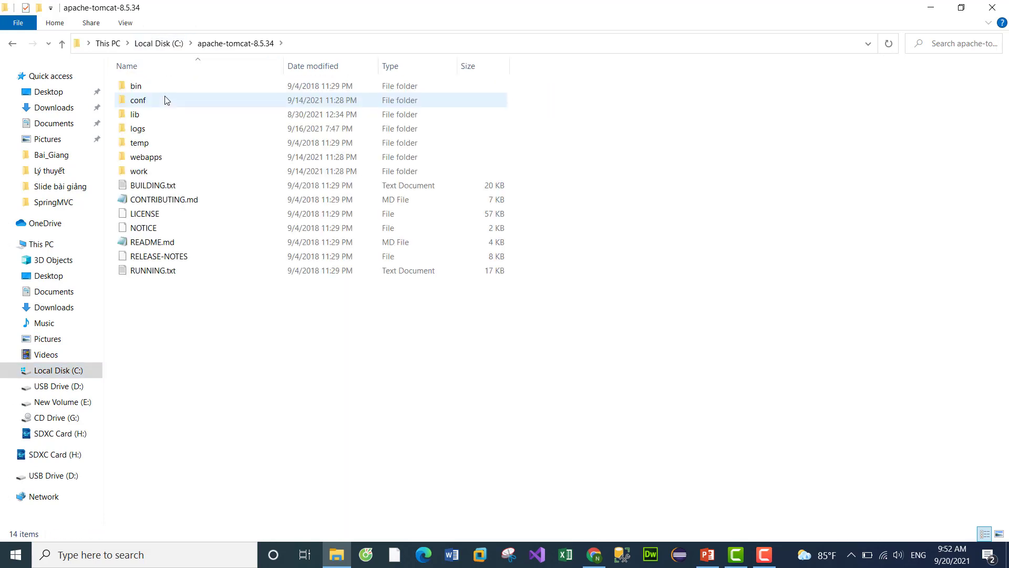
{"action": "left_click", "coordinate": [159, 44]}
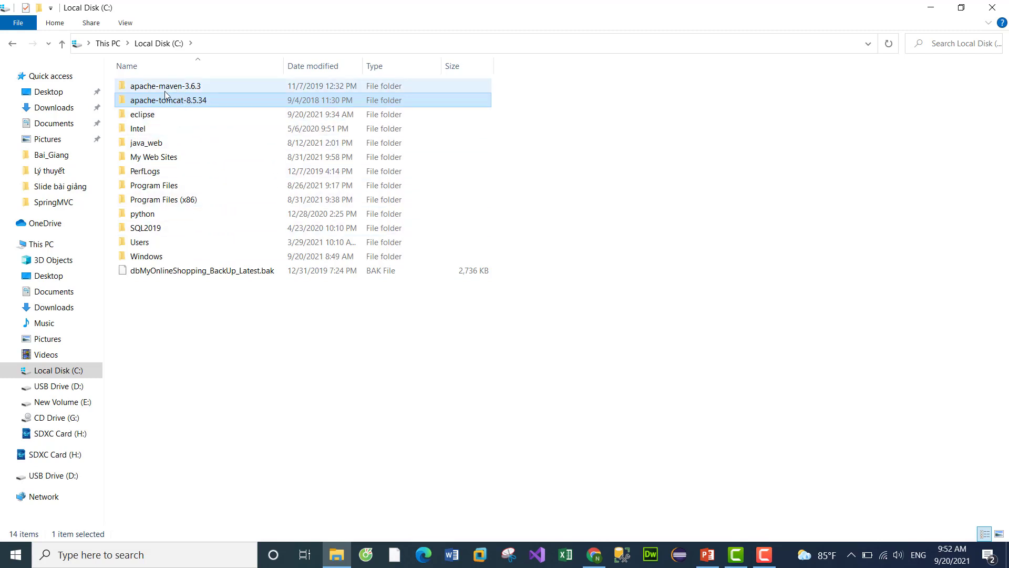
Inspect the contents of the eclipse folder on drive C: and return to the drive root.
{"action": "mouse_move", "coordinate": [153, 105]}
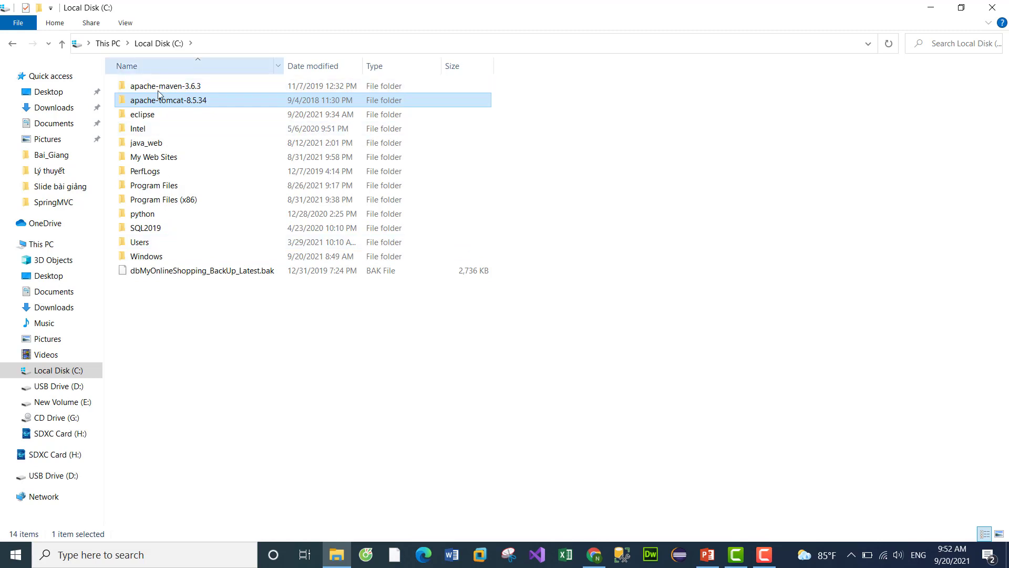
{"action": "double_click", "coordinate": [145, 114]}
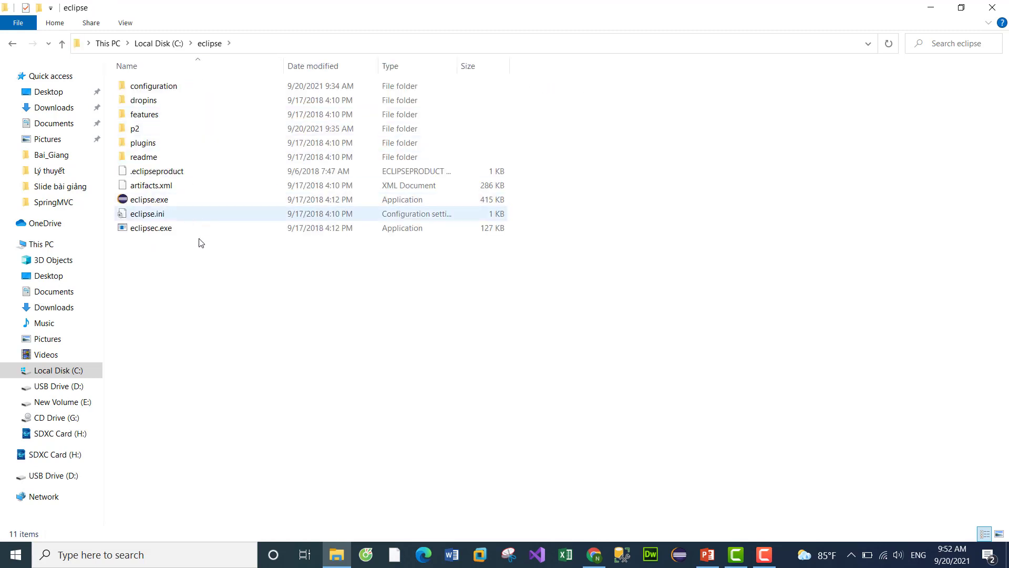
{"action": "left_click", "coordinate": [169, 46]}
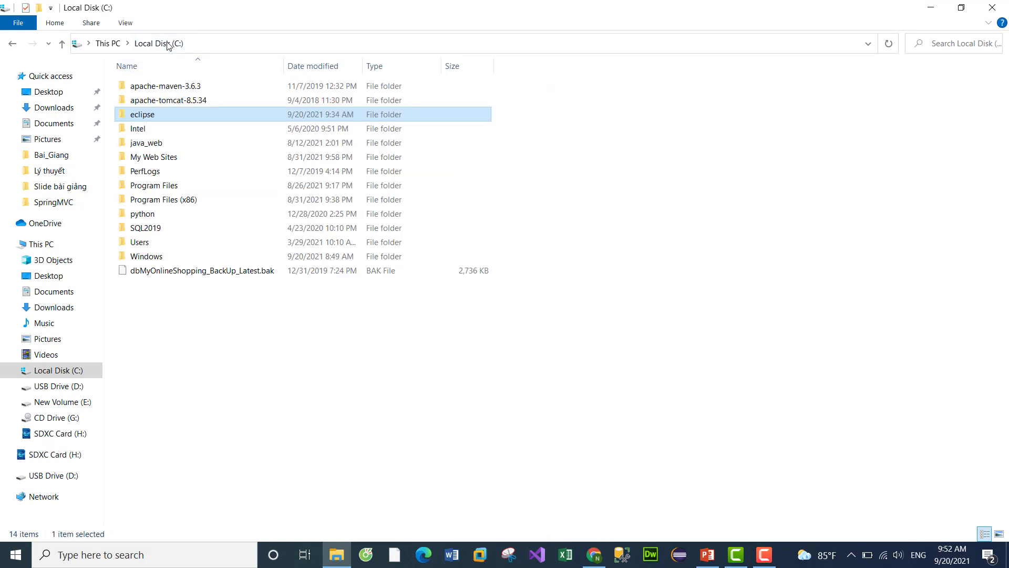
Open the Java folder under Program Files and point out the jdk1.8.0_271 and jre1.8.0_271 folders.
{"action": "double_click", "coordinate": [169, 186]}
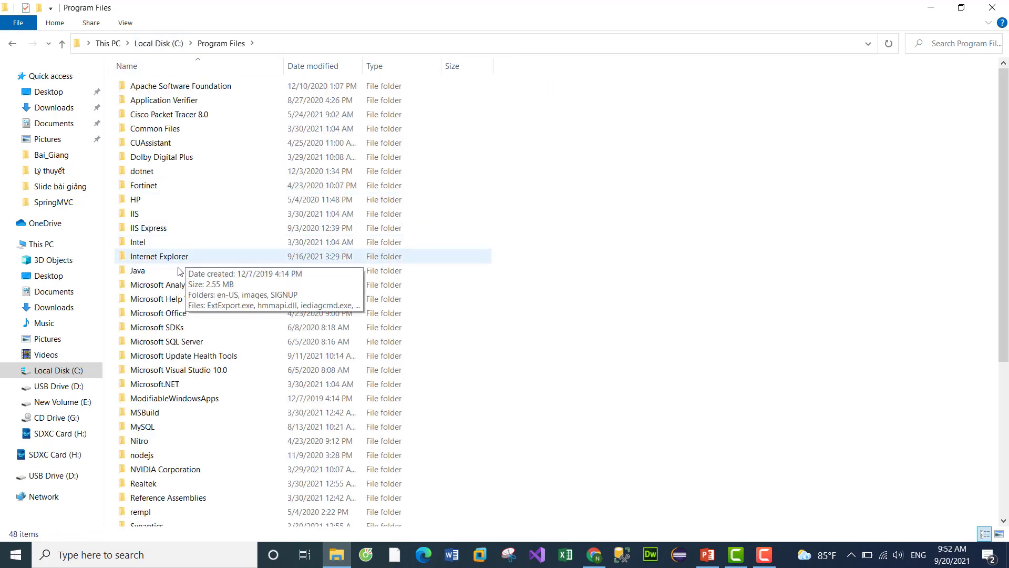
{"action": "double_click", "coordinate": [136, 270]}
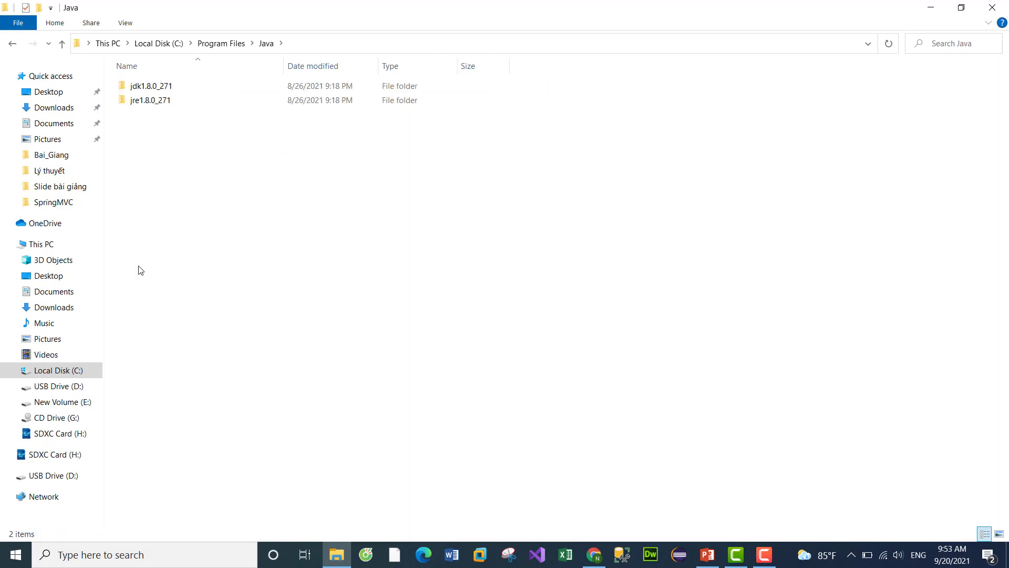
{"action": "left_click_drag", "start_coordinate": [178, 115], "coordinate": [141, 84]}
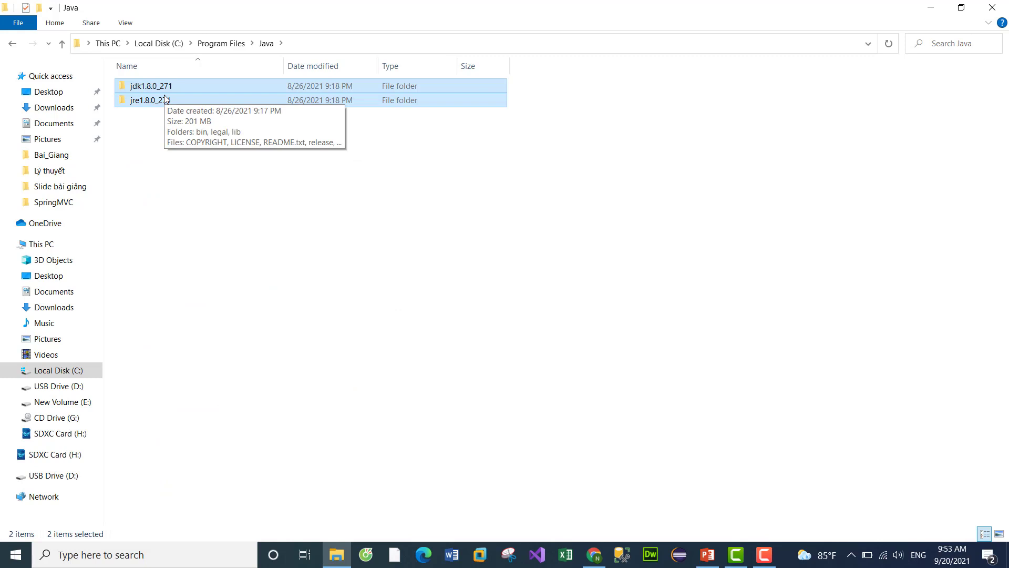
{"action": "left_click", "coordinate": [164, 86]}
{"action": "left_click", "coordinate": [167, 100]}
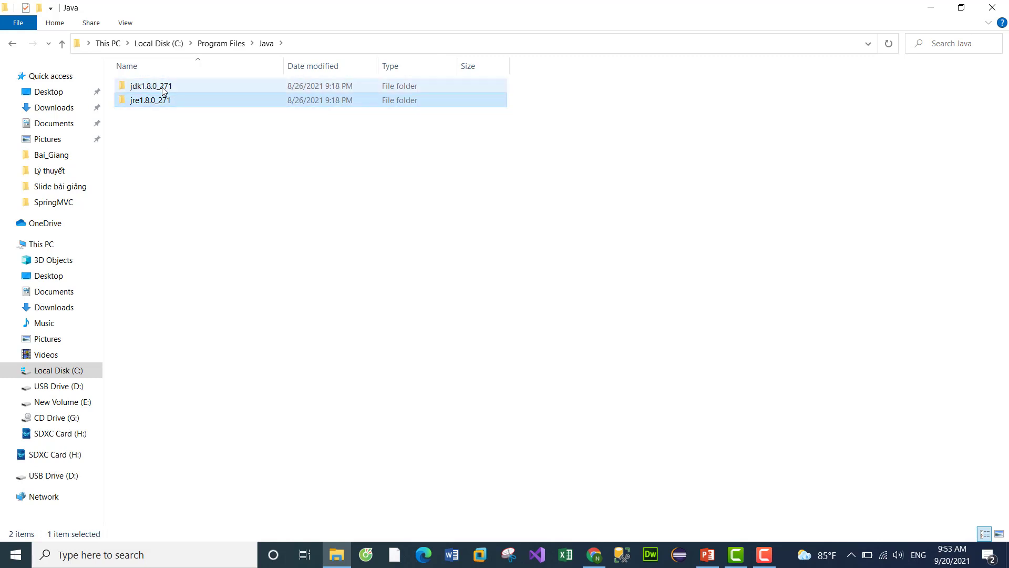
Put the browser away and open the Windows About settings page over the Java folder window, moved clear of the screen's edge.
{"action": "left_click", "coordinate": [926, 9]}
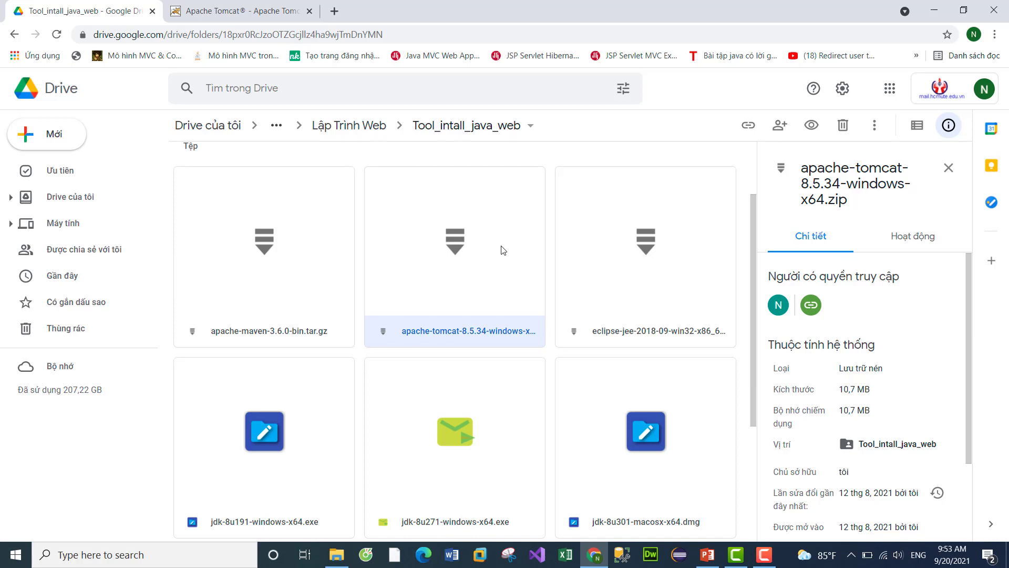
{"action": "left_click", "coordinate": [934, 12]}
{"action": "left_click", "coordinate": [337, 555]}
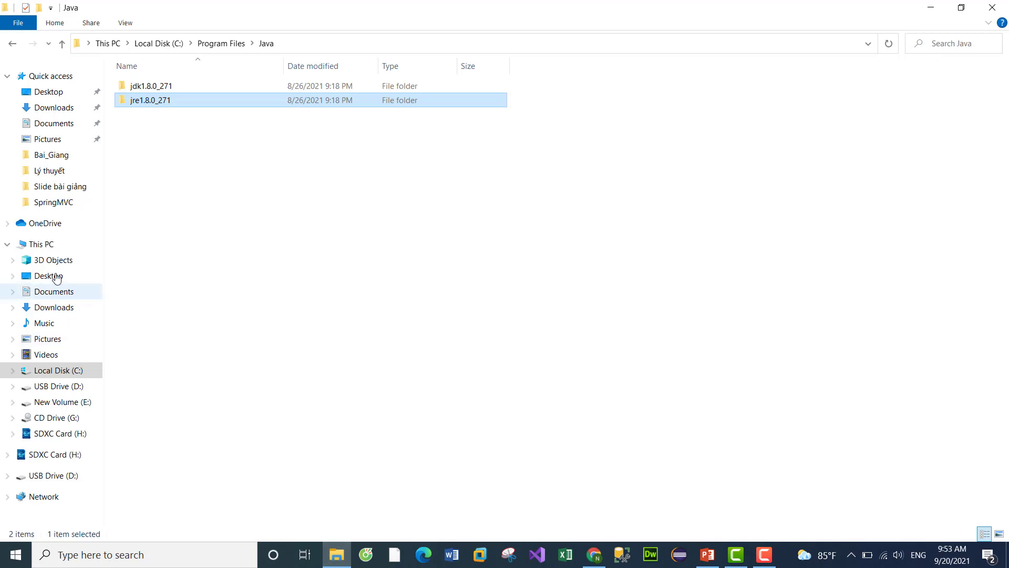
{"action": "right_click", "coordinate": [44, 247]}
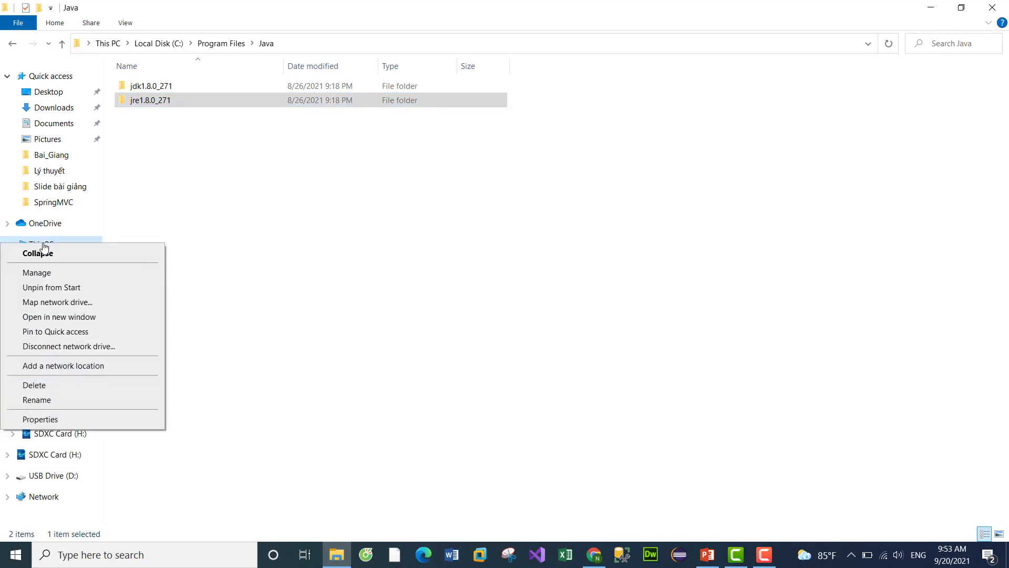
{"action": "left_click", "coordinate": [286, 281]}
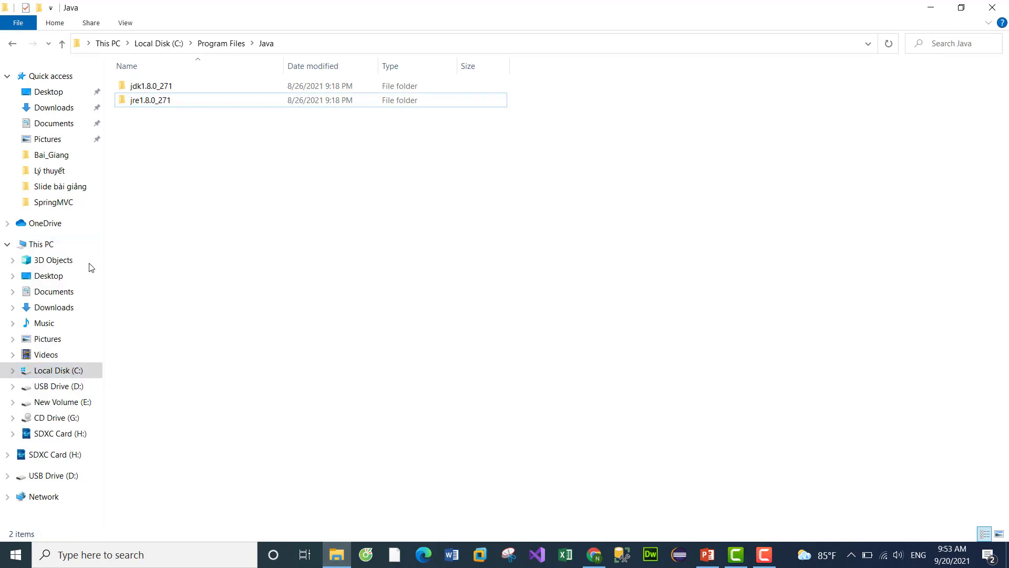
{"action": "right_click", "coordinate": [67, 247]}
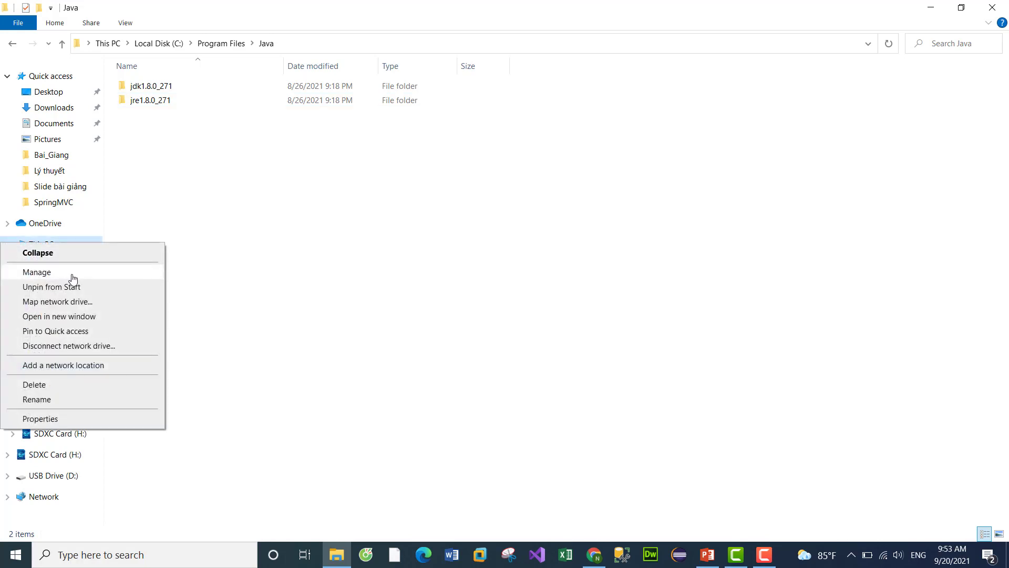
{"action": "key", "text": "super+Pause"}
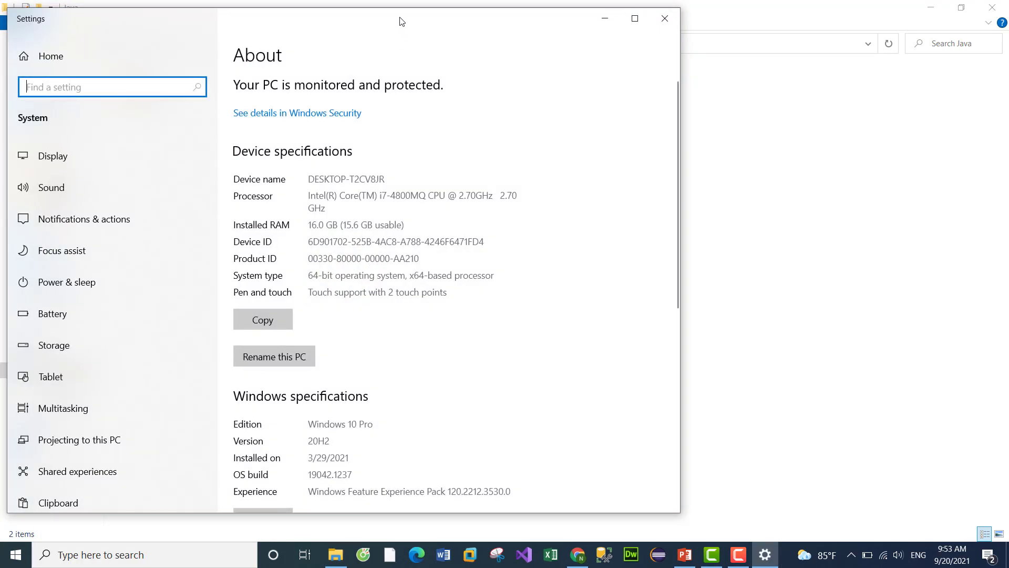
{"action": "left_click_drag", "start_coordinate": [402, 21], "coordinate": [558, 32]}
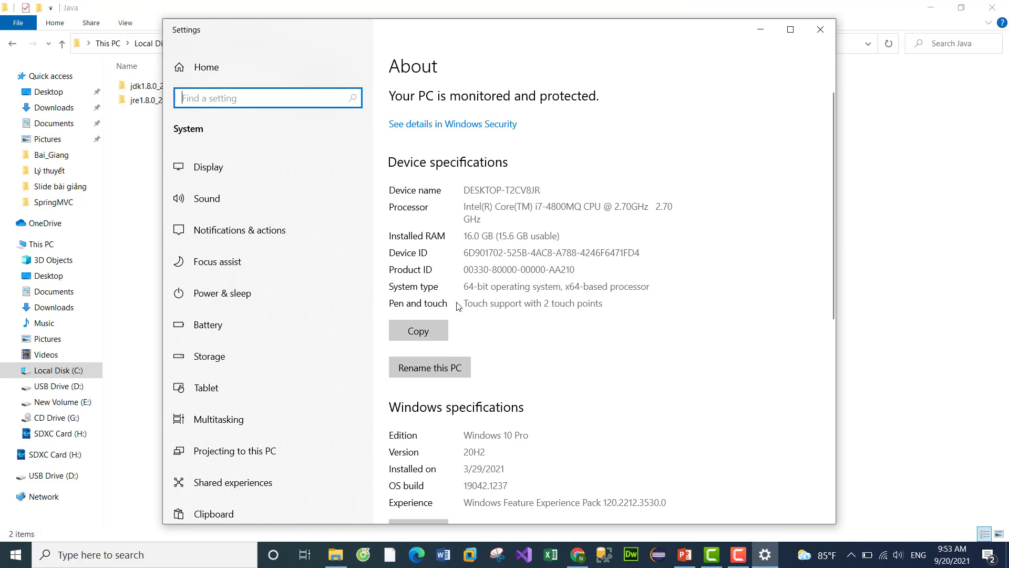
Open the advanced system settings from the About page's related settings and close the Settings window.
{"action": "scroll", "coordinate": [458, 306], "scroll_direction": "down", "scroll_amount": 10}
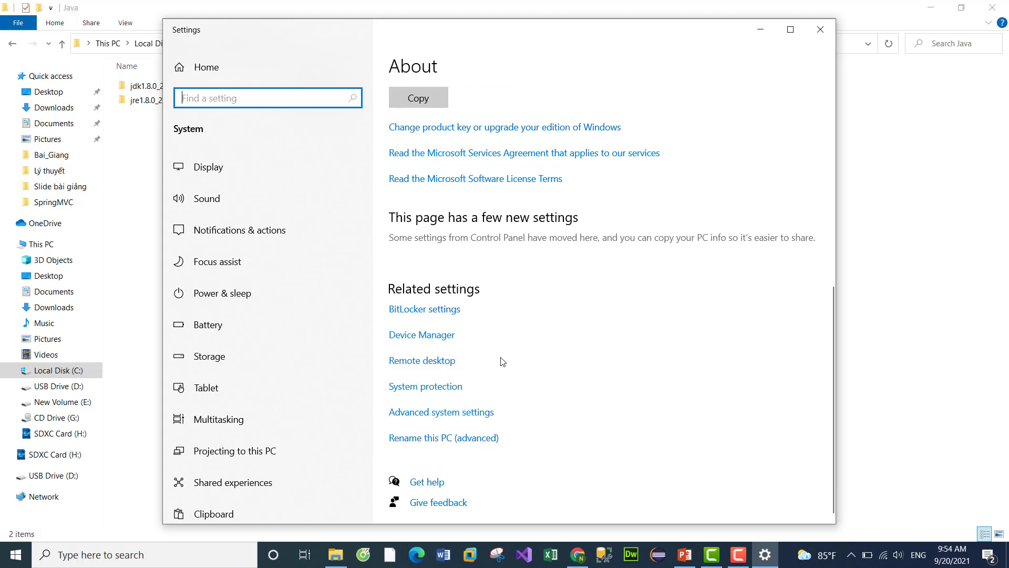
{"action": "left_click", "coordinate": [446, 419]}
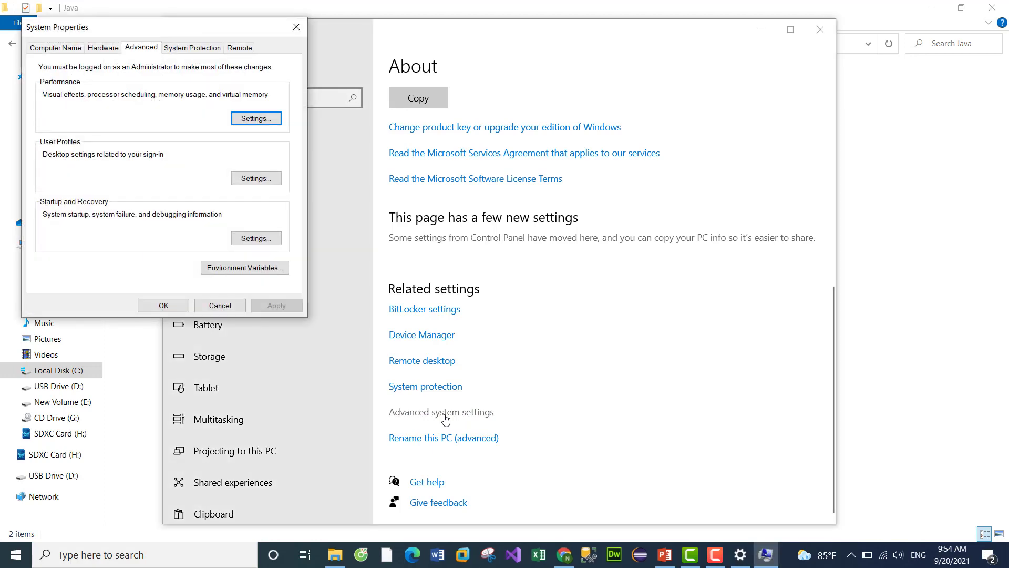
{"action": "left_click", "coordinate": [820, 29]}
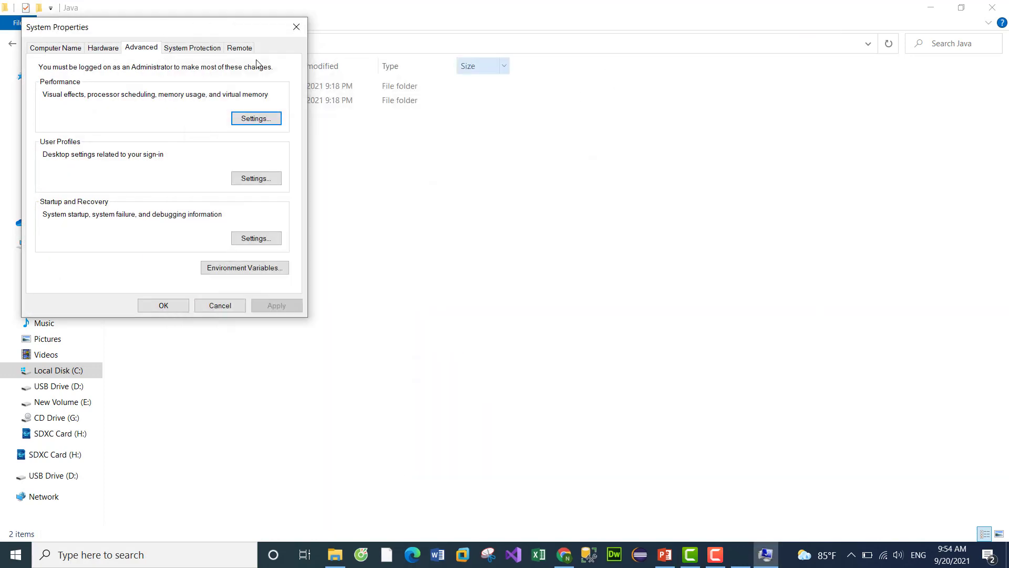
Move the System Properties window toward the middle of the screen and open the environment variables.
{"action": "left_click_drag", "start_coordinate": [192, 32], "coordinate": [616, 137]}
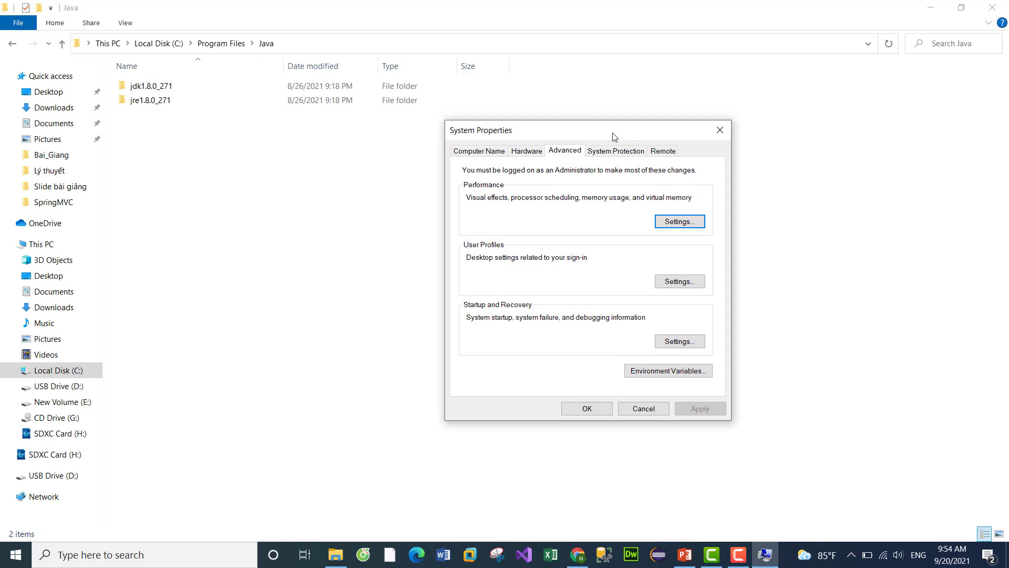
{"action": "left_click", "coordinate": [660, 371]}
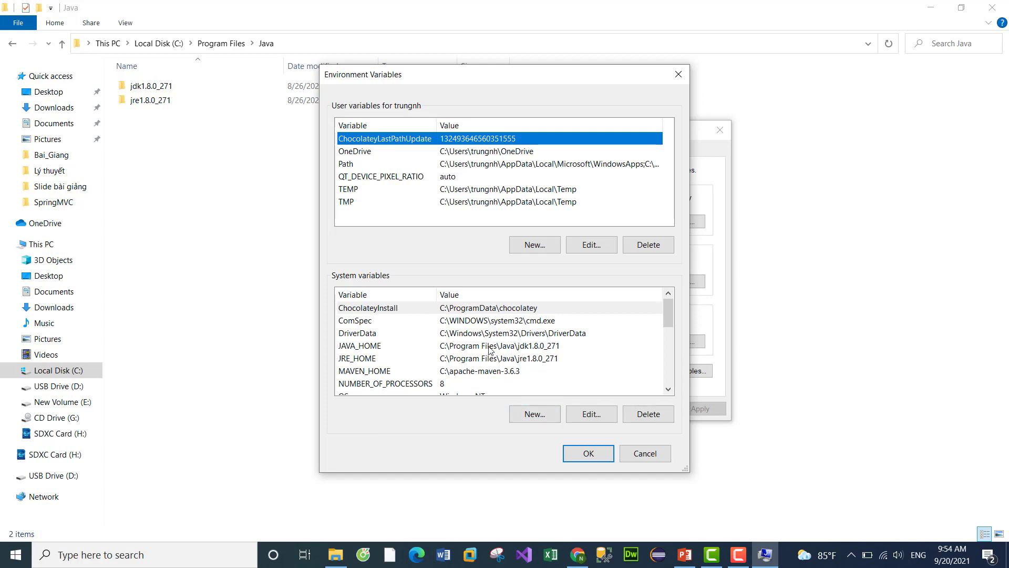
Start a new system variable and name it JAVA_HOME.
{"action": "left_click", "coordinate": [523, 416]}
{"action": "left_click_drag", "start_coordinate": [487, 233], "coordinate": [509, 187]}
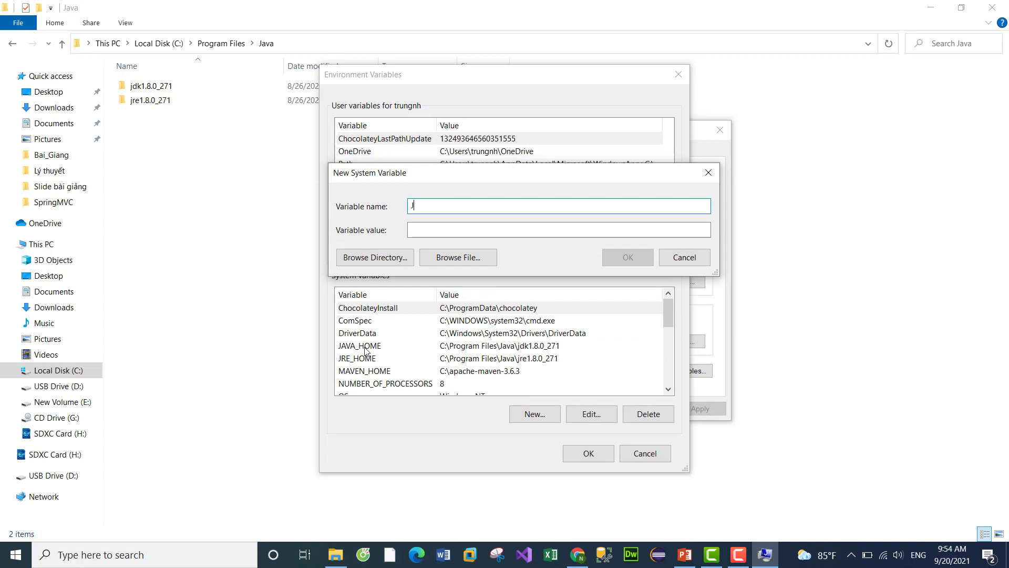
{"action": "type", "text": "AVA_HOME"}
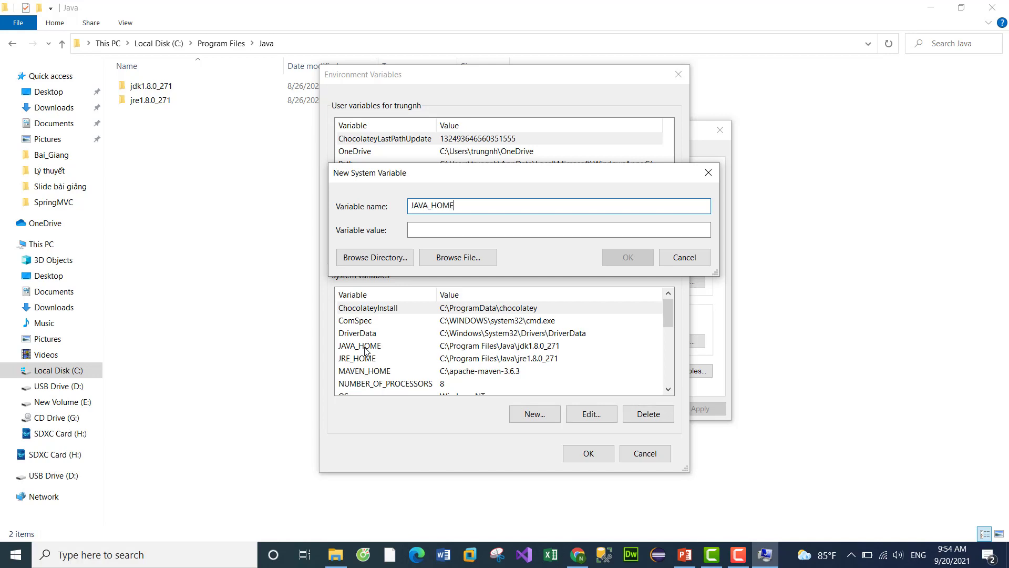
{"action": "left_click_drag", "start_coordinate": [456, 205], "coordinate": [406, 202]}
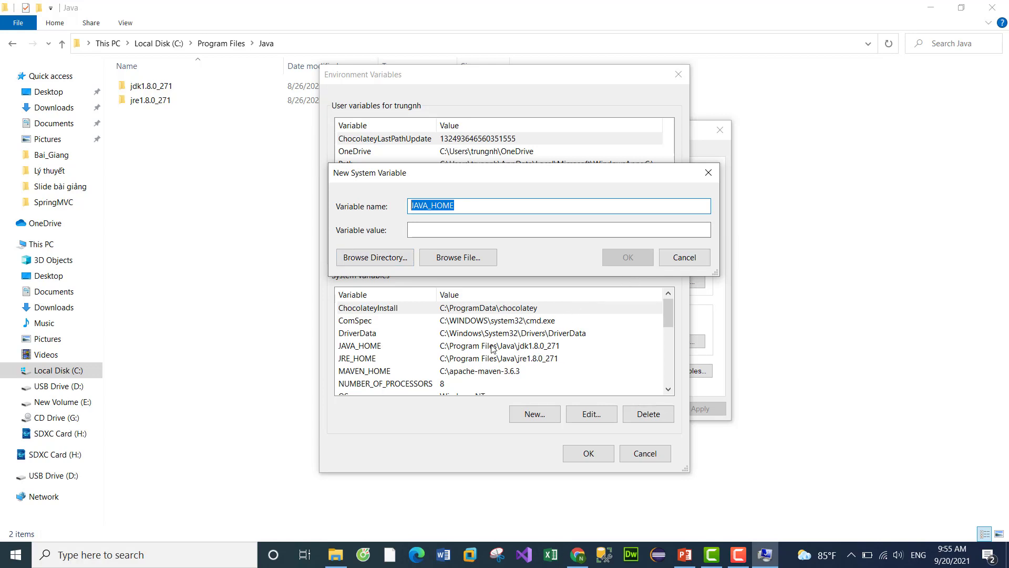
Browse to C:\Program Files\Java\jdk1.8.0_271 as the new variable's value, and cancel creating the variable.
{"action": "left_click", "coordinate": [365, 261]}
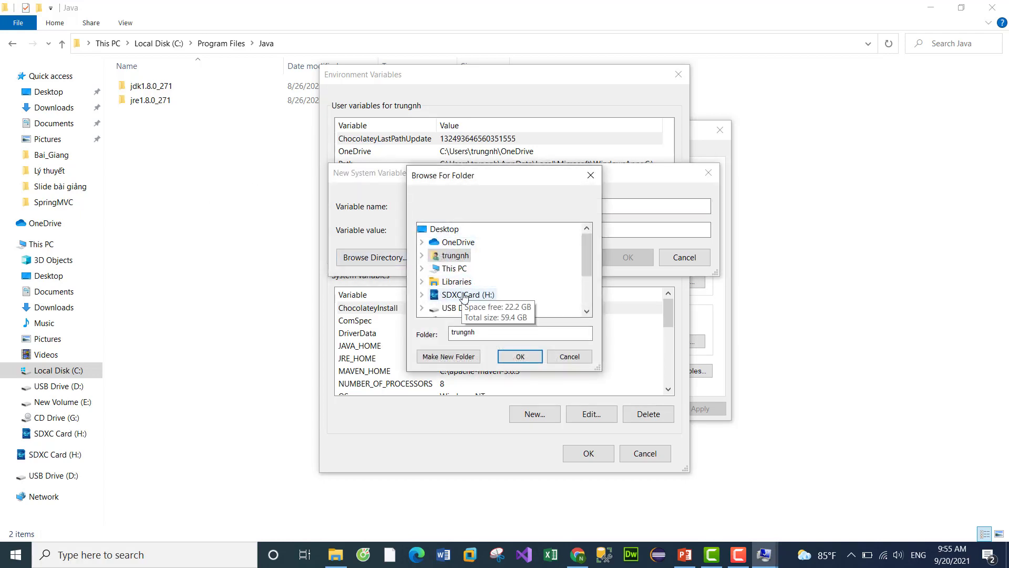
{"action": "left_click", "coordinate": [422, 268]}
{"action": "scroll", "coordinate": [447, 279], "scroll_direction": "down", "scroll_amount": 2}
{"action": "double_click", "coordinate": [477, 255]}
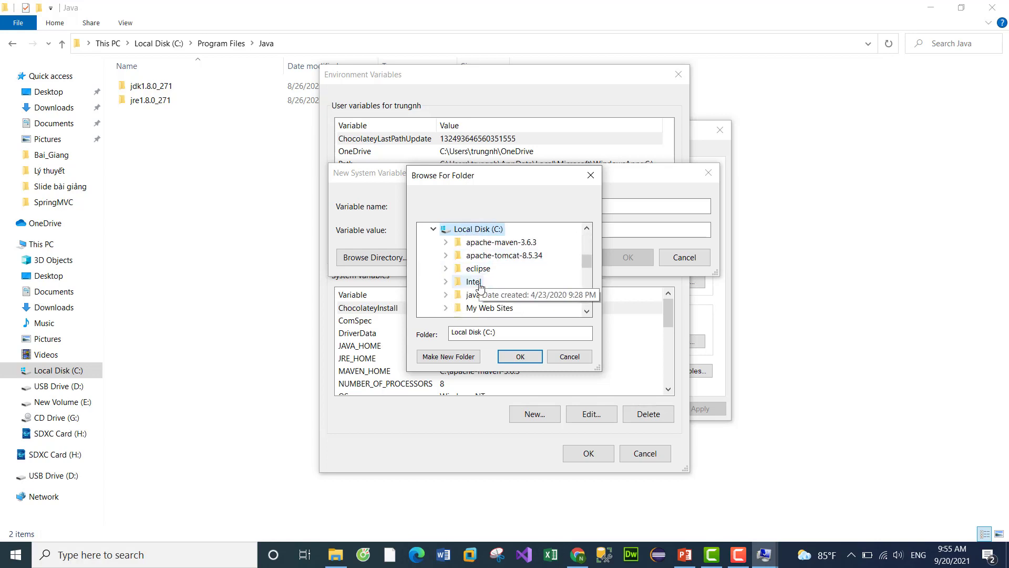
{"action": "scroll", "coordinate": [487, 300], "scroll_direction": "down", "scroll_amount": 1}
{"action": "scroll", "coordinate": [489, 274], "scroll_direction": "down", "scroll_amount": 1}
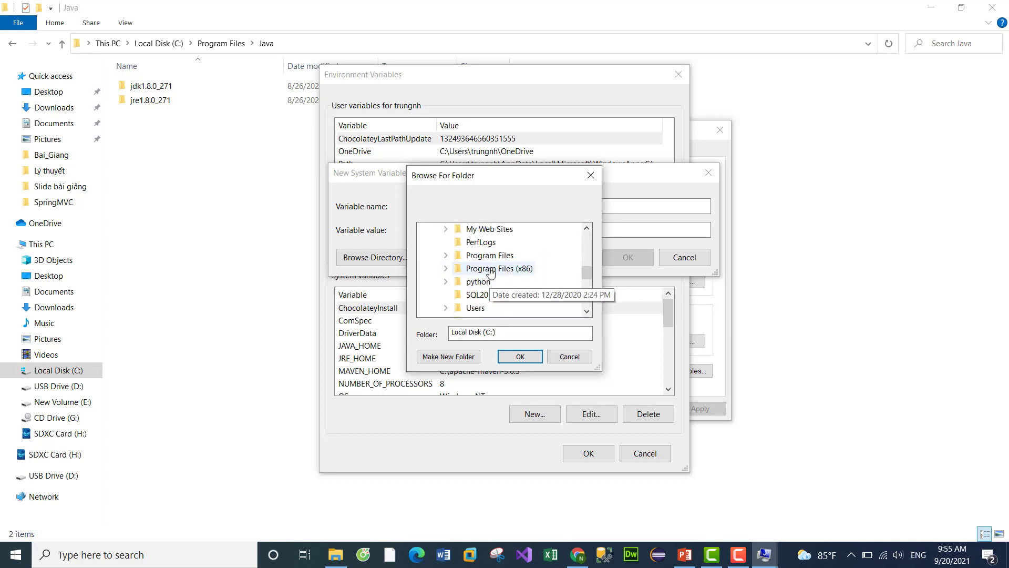
{"action": "double_click", "coordinate": [490, 256]}
{"action": "scroll", "coordinate": [491, 268], "scroll_direction": "down", "scroll_amount": 3}
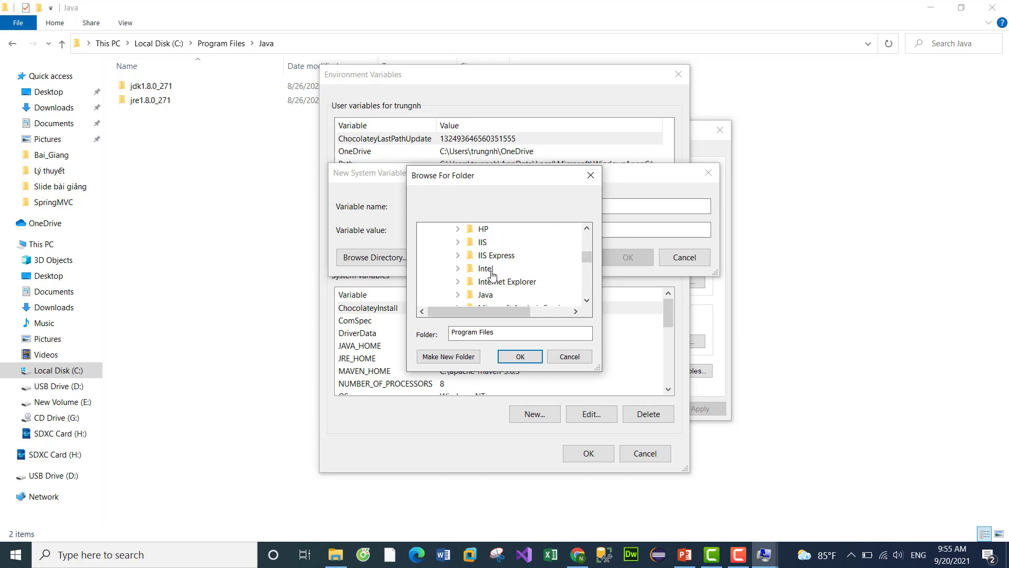
{"action": "double_click", "coordinate": [490, 296]}
{"action": "double_click", "coordinate": [513, 283]}
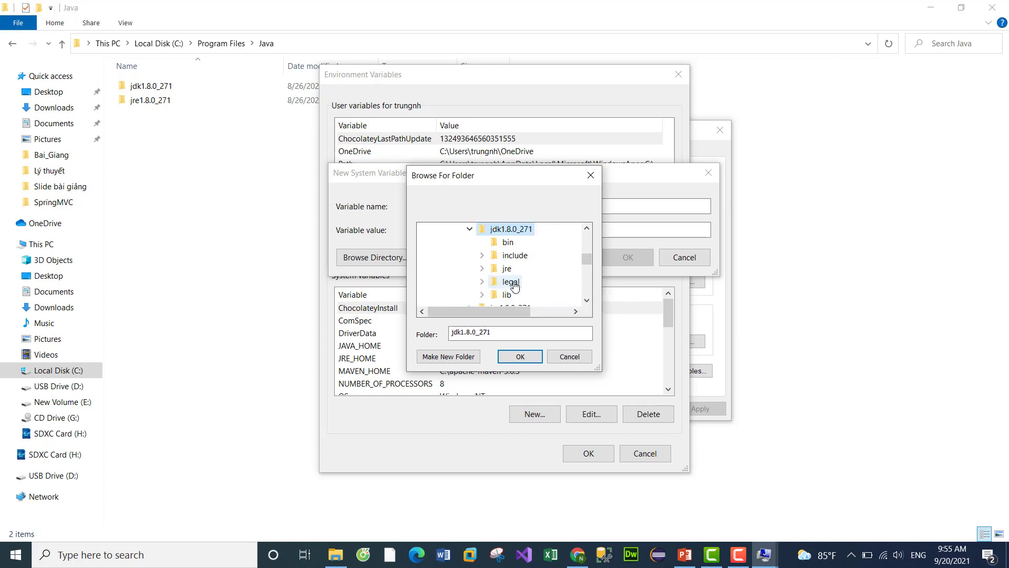
{"action": "left_click", "coordinate": [520, 357]}
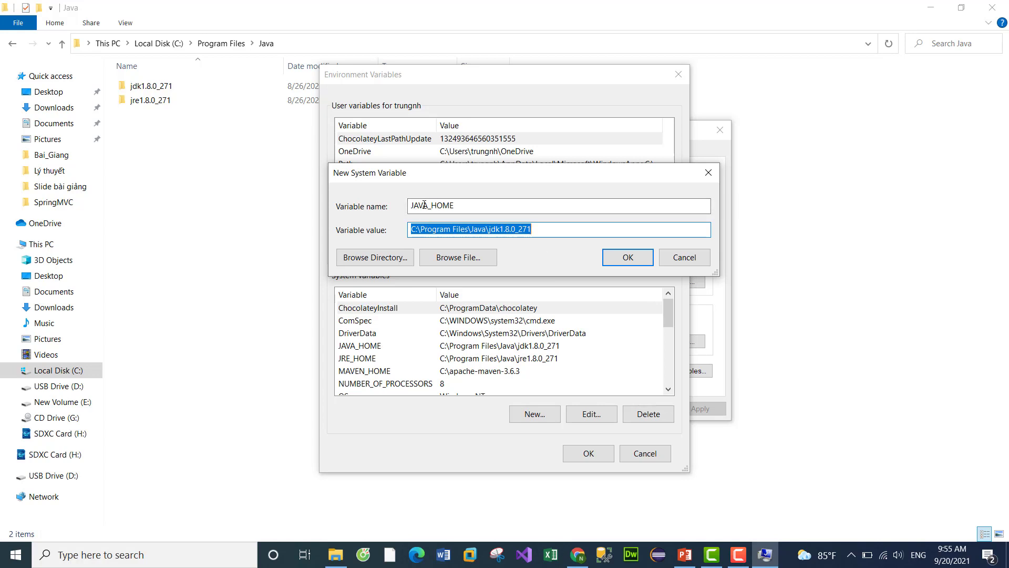
{"action": "left_click", "coordinate": [673, 261]}
Point out the existing JAVA_HOME and JRE_HOME system variables and their folder paths.
{"action": "left_click", "coordinate": [378, 348]}
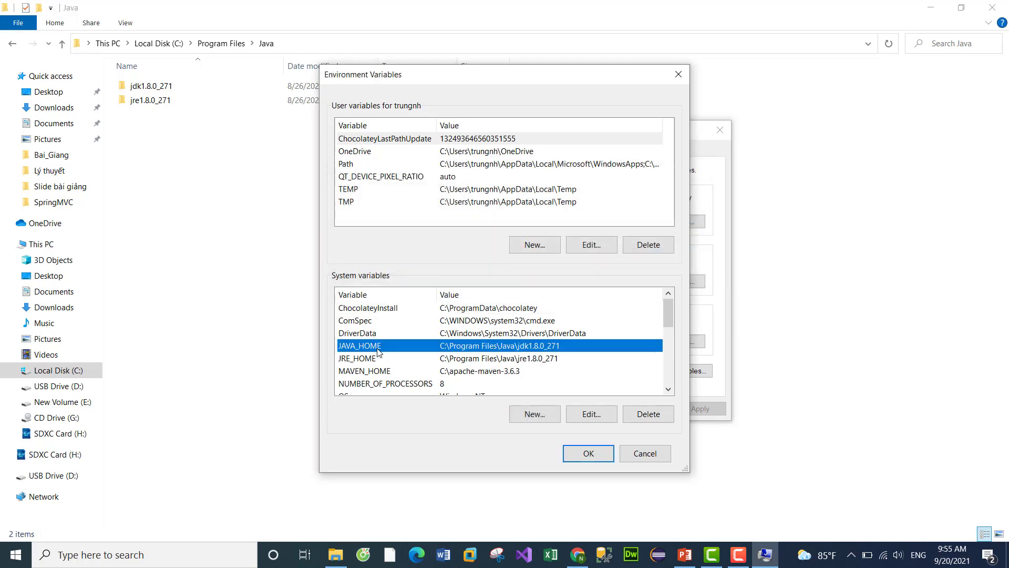
{"action": "left_click", "coordinate": [368, 361]}
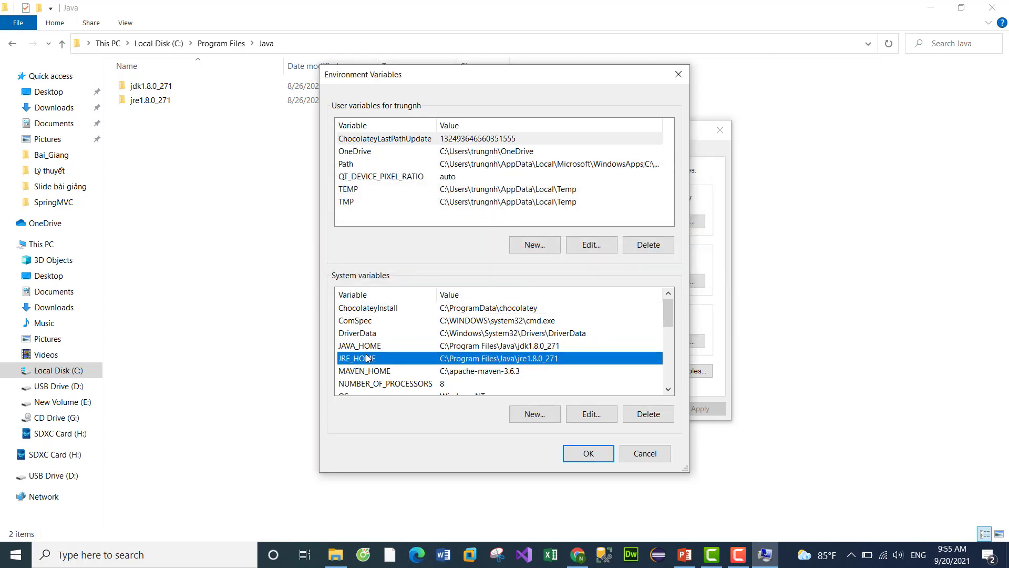
{"action": "left_click", "coordinate": [366, 347]}
{"action": "left_click", "coordinate": [369, 360]}
{"action": "left_click", "coordinate": [367, 348]}
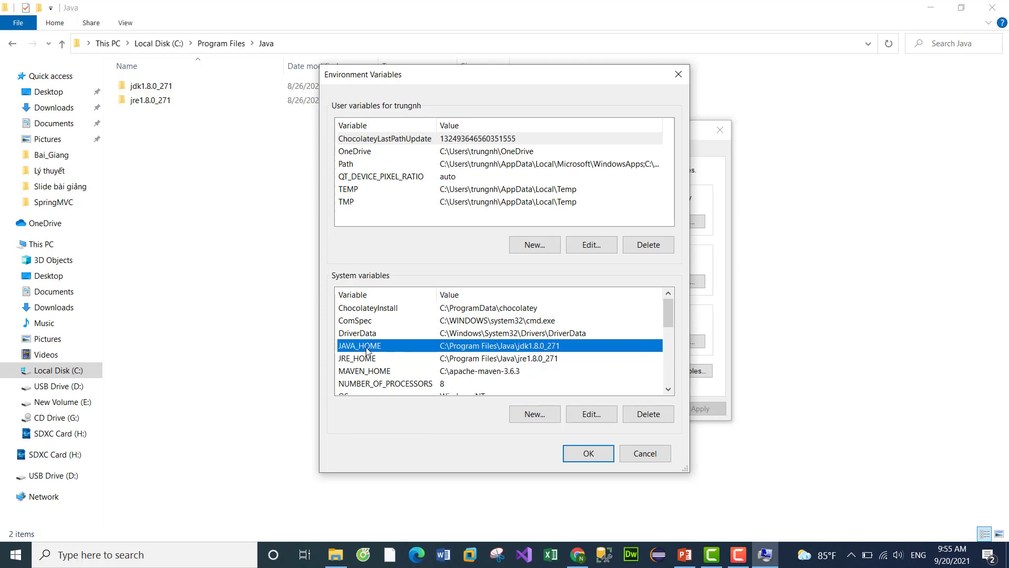
{"action": "left_click", "coordinate": [370, 361]}
{"action": "left_click", "coordinate": [369, 348]}
{"action": "left_click", "coordinate": [367, 362]}
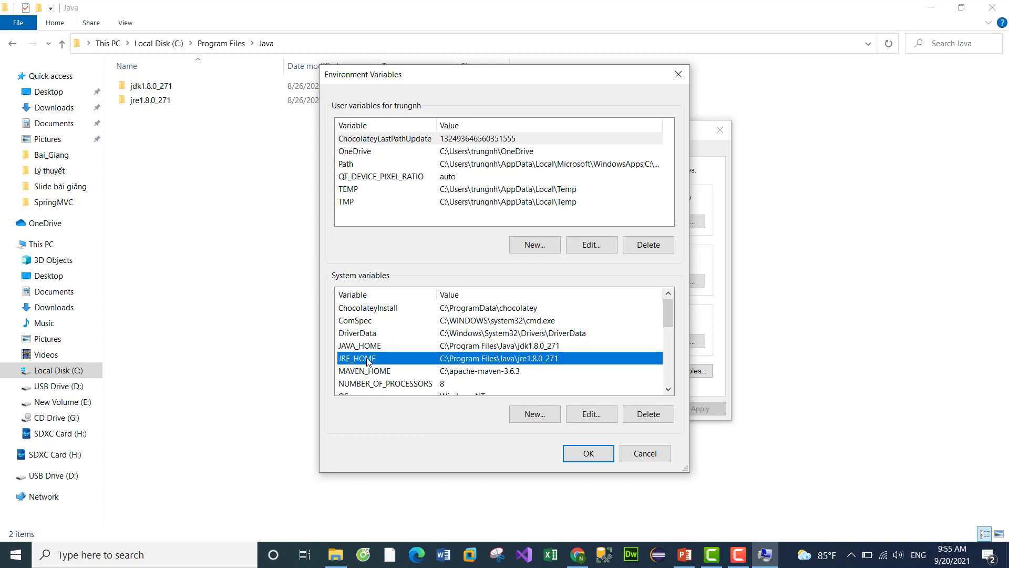
{"action": "left_click", "coordinate": [369, 349]}
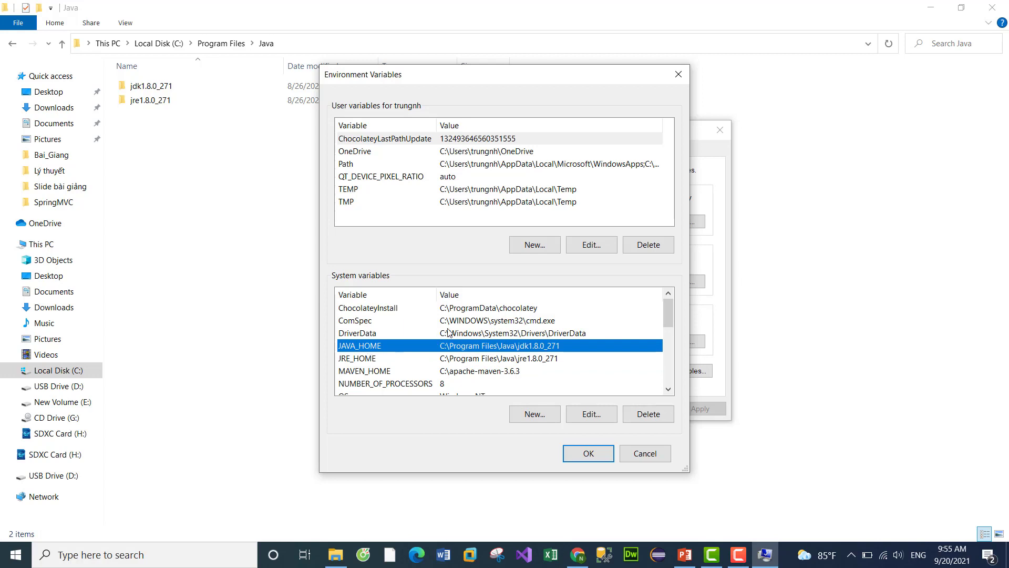
Open the system Path variable for editing and review its entries through to %JAVA_HOME%\bin.
{"action": "scroll", "coordinate": [448, 331], "scroll_direction": "down", "scroll_amount": 2}
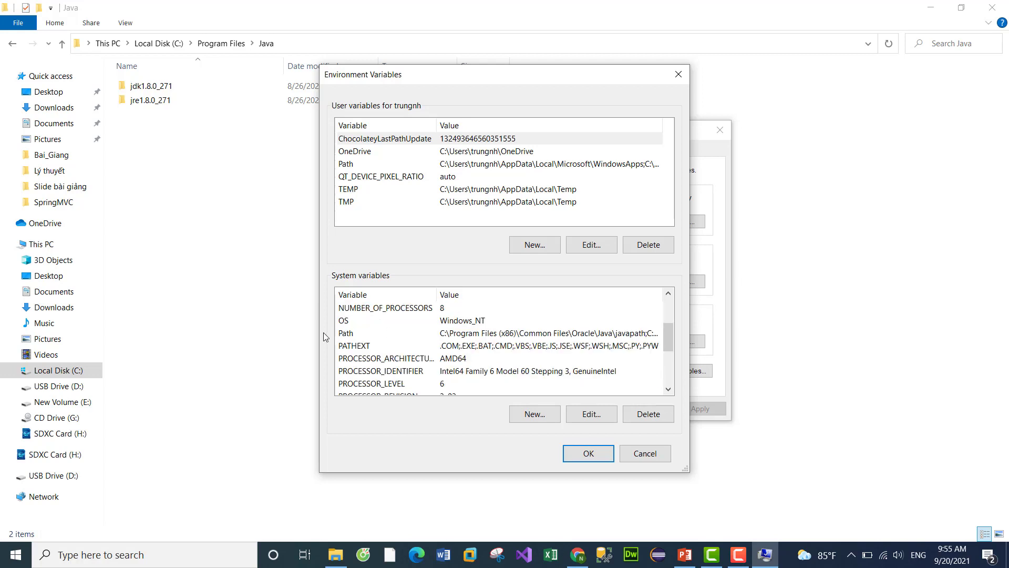
{"action": "left_click", "coordinate": [347, 336]}
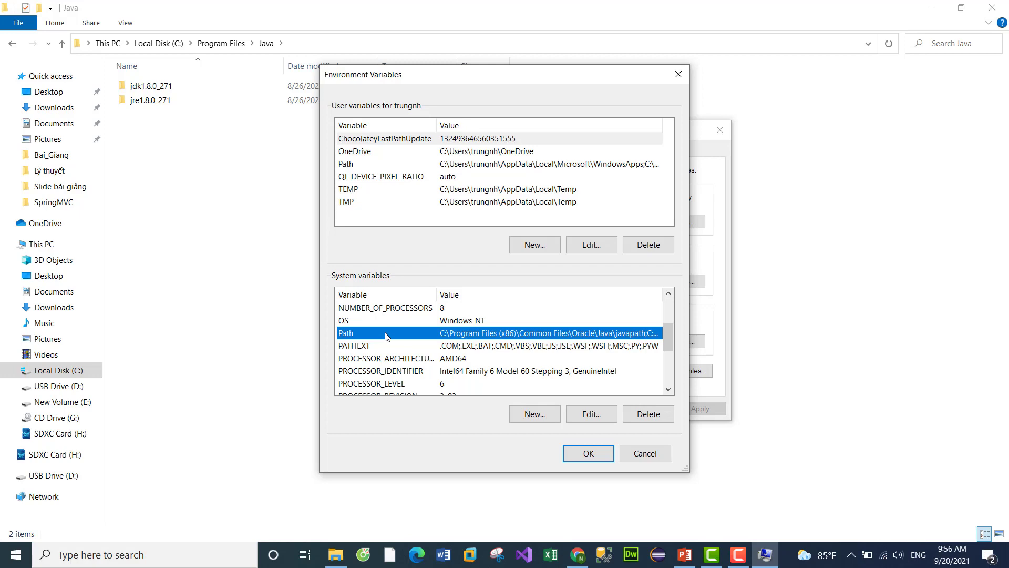
{"action": "left_click", "coordinate": [593, 415]}
{"action": "left_click_drag", "start_coordinate": [587, 159], "coordinate": [591, 207]}
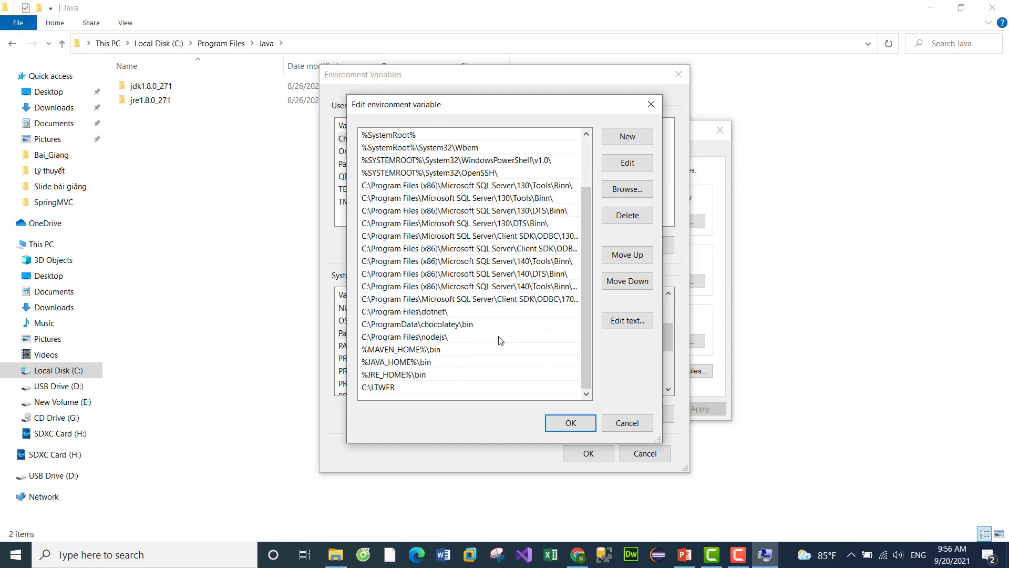
{"action": "scroll", "coordinate": [493, 339], "scroll_direction": "up", "scroll_amount": 1}
{"action": "scroll", "coordinate": [494, 339], "scroll_direction": "up", "scroll_amount": 1}
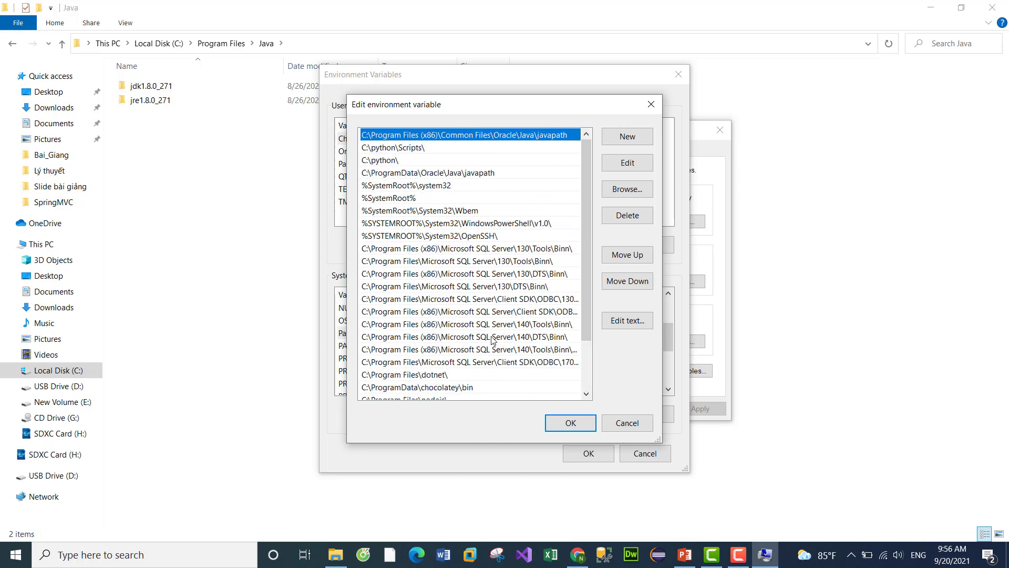
{"action": "scroll", "coordinate": [493, 339], "scroll_direction": "down", "scroll_amount": 2}
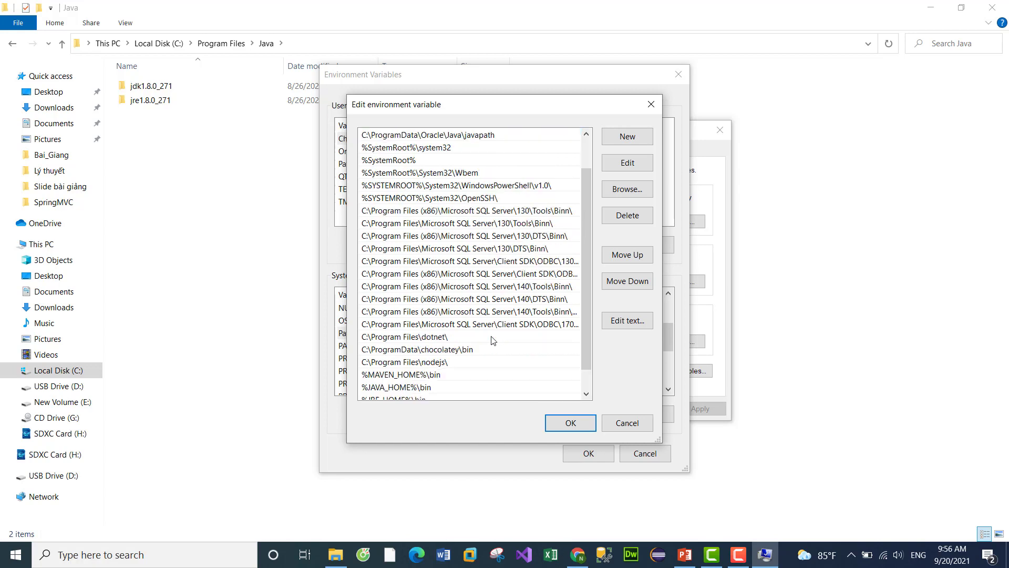
{"action": "left_click", "coordinate": [412, 363]}
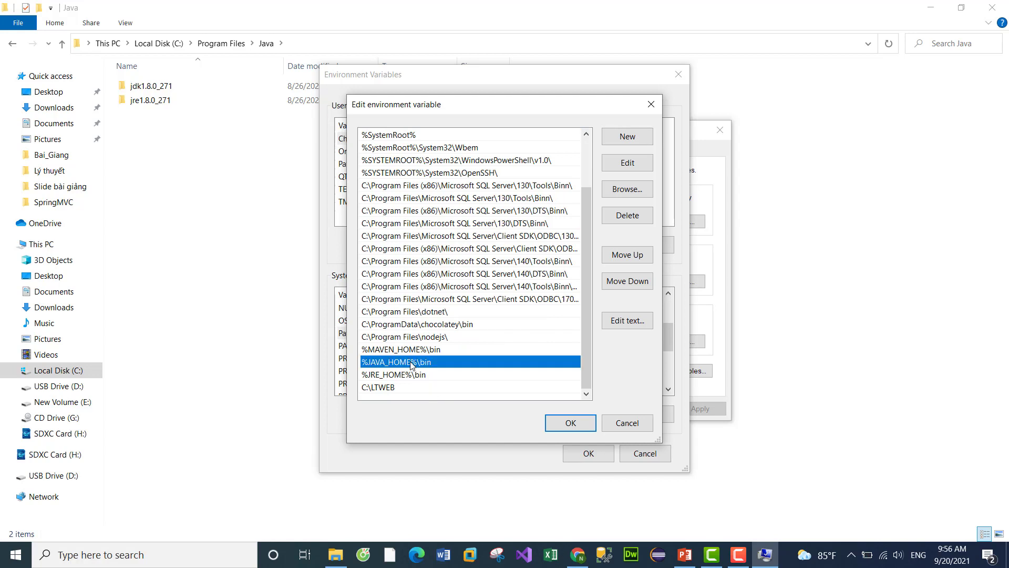
Delete the C:\LTWEB entry from the system Path variable.
{"action": "left_click", "coordinate": [627, 137]}
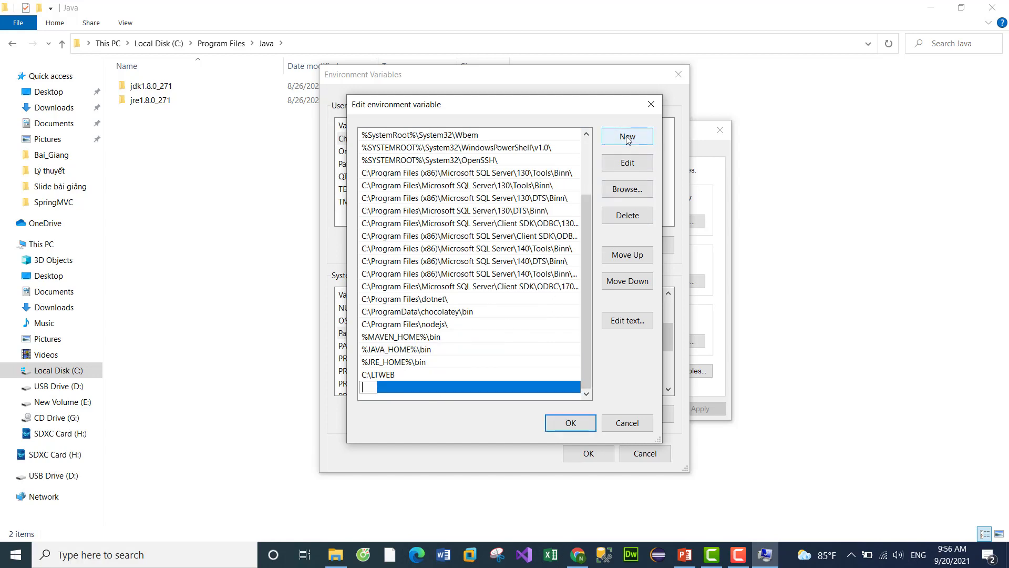
{"action": "left_click", "coordinate": [378, 375]}
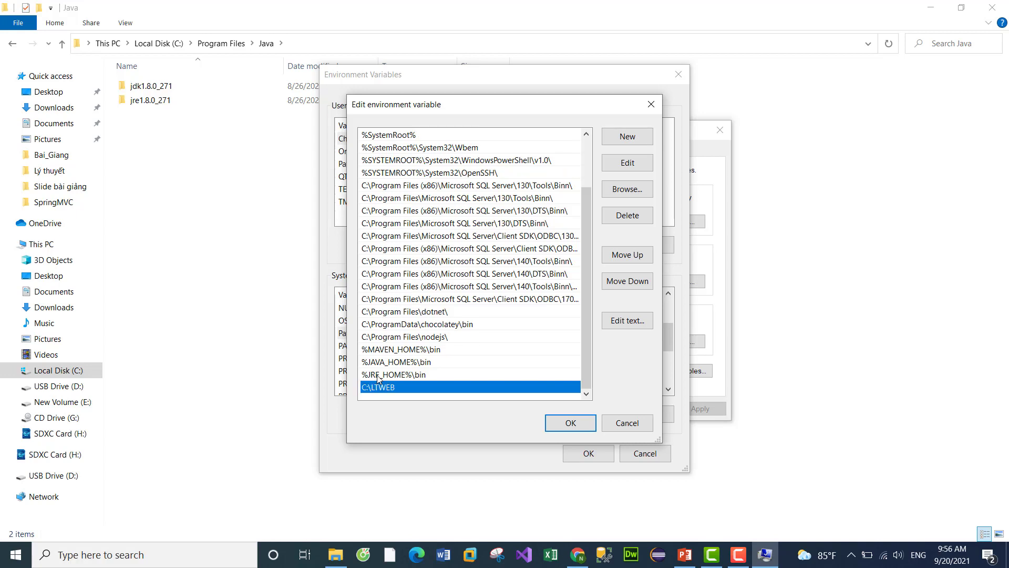
{"action": "left_click", "coordinate": [628, 216]}
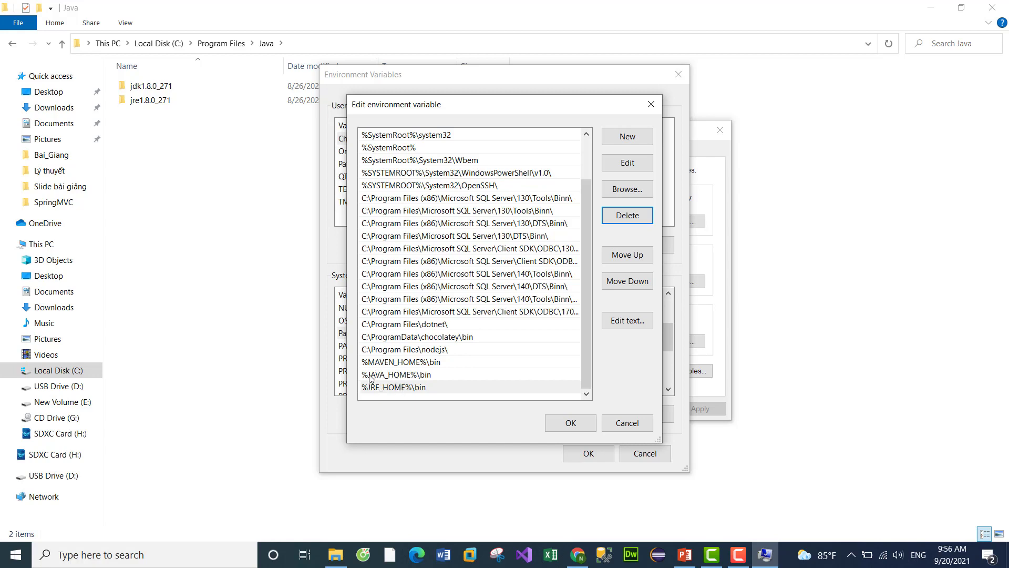
Point out the %JAVA_HOME%\bin and %JRE_HOME%\bin entries in the Path variable.
{"action": "left_click", "coordinate": [408, 375]}
{"action": "left_click", "coordinate": [409, 387]}
{"action": "left_click", "coordinate": [409, 374]}
{"action": "left_click", "coordinate": [410, 387]}
{"action": "left_click", "coordinate": [411, 374]}
{"action": "left_click", "coordinate": [413, 387]}
{"action": "left_click", "coordinate": [414, 376]}
{"action": "left_click", "coordinate": [414, 388]}
{"action": "left_click", "coordinate": [415, 377]}
{"action": "left_click", "coordinate": [415, 389]}
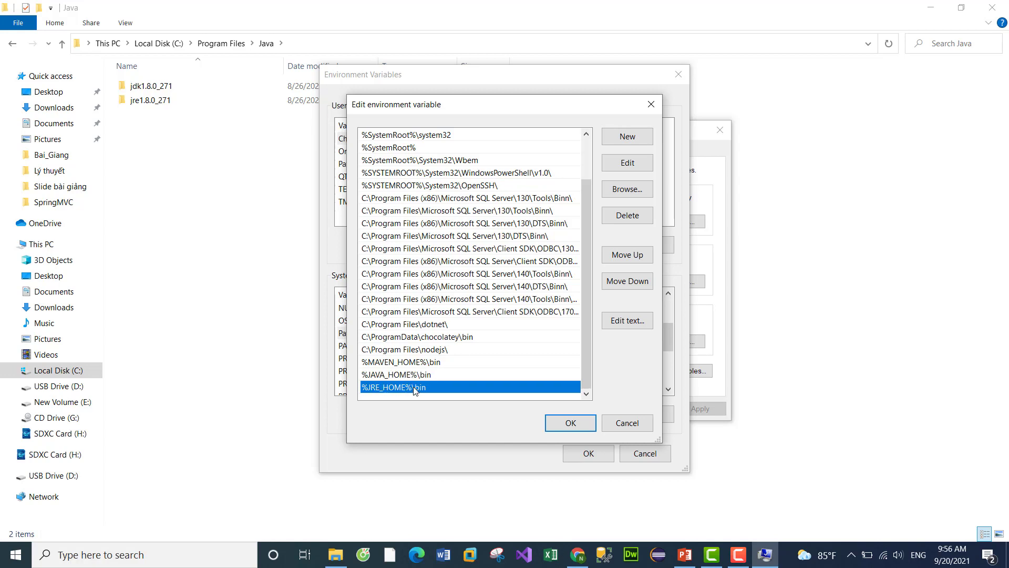
Accept the edited Path variable and close the Environment Variables and System Properties windows, keeping the changes.
{"action": "left_click", "coordinate": [584, 427]}
{"action": "left_click", "coordinate": [590, 455]}
{"action": "left_click", "coordinate": [588, 409]}
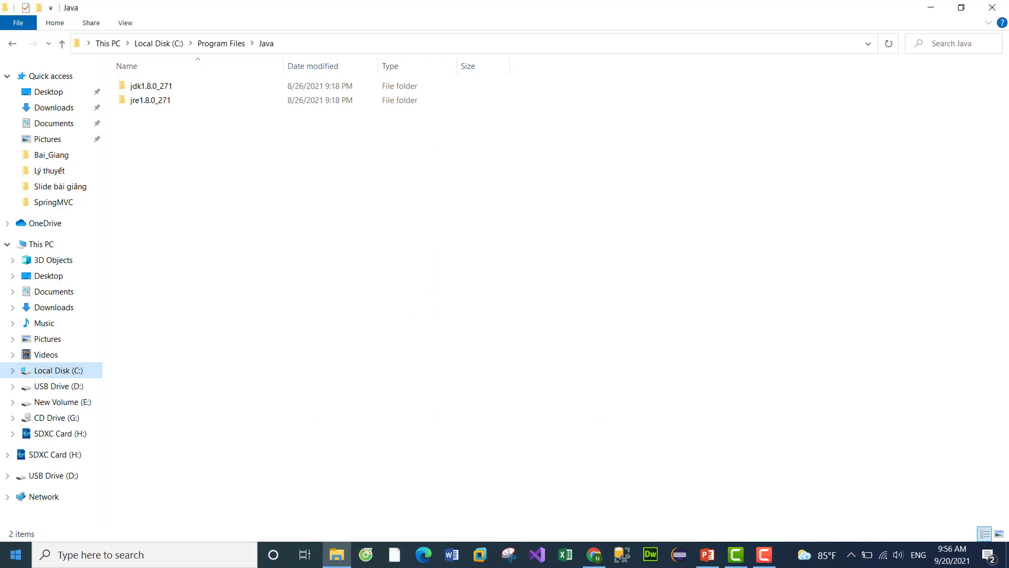
Open Command Prompt and check the Java runtime and compiler versions with java -version and javac -version.
{"action": "left_click", "coordinate": [88, 553]}
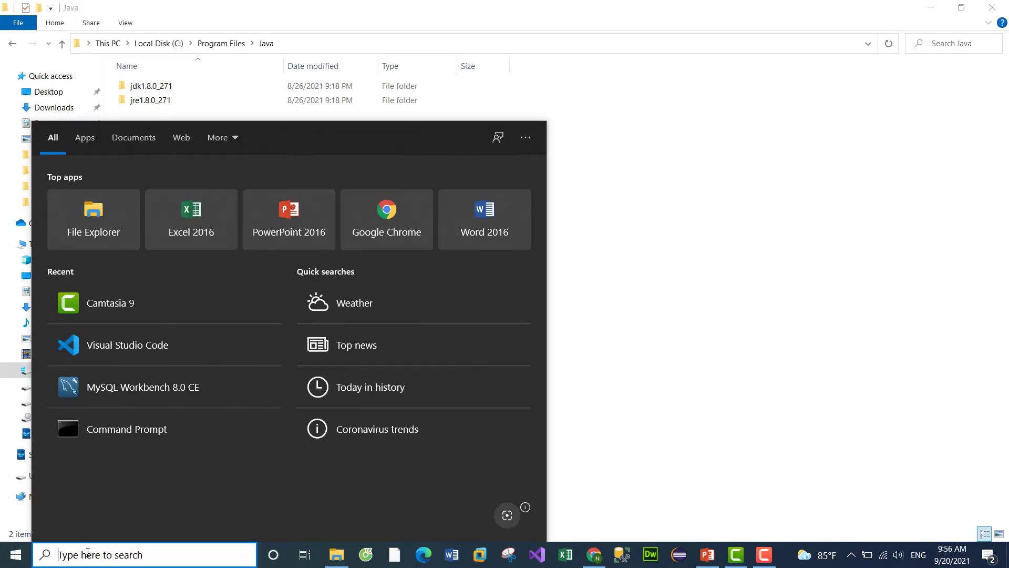
{"action": "type", "text": "c"}
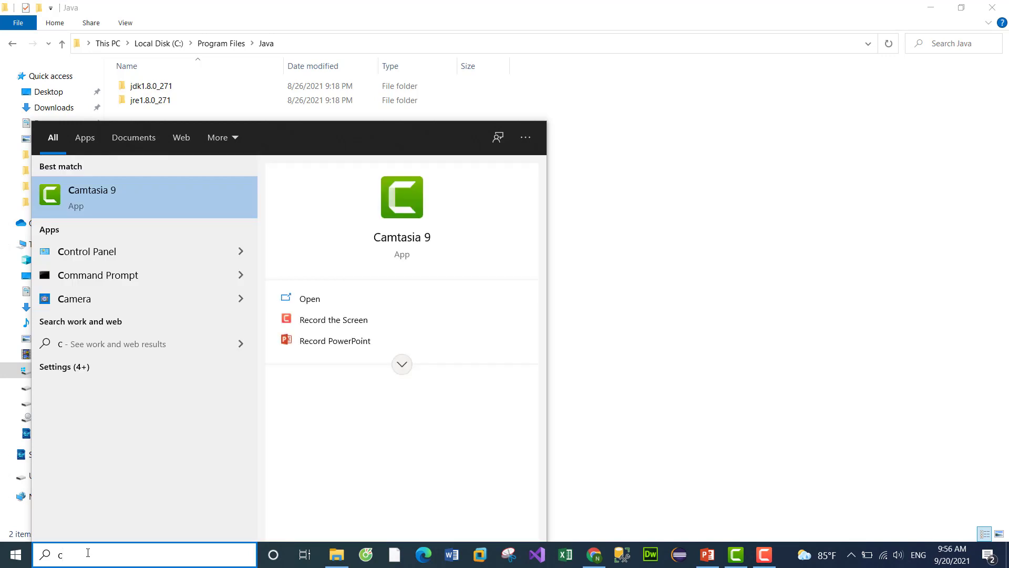
{"action": "left_click", "coordinate": [89, 275]}
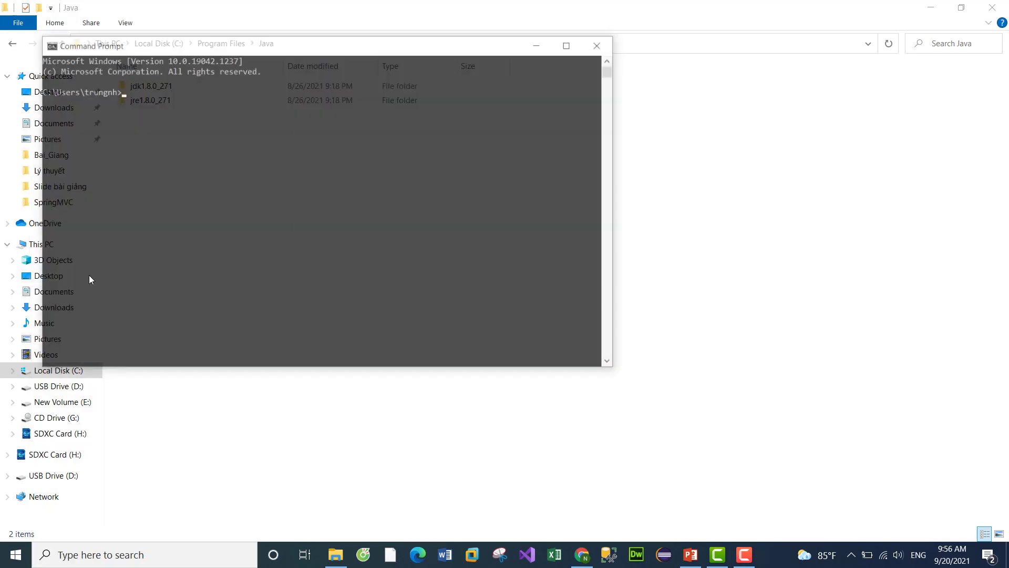
{"action": "type", "text": "java -"}
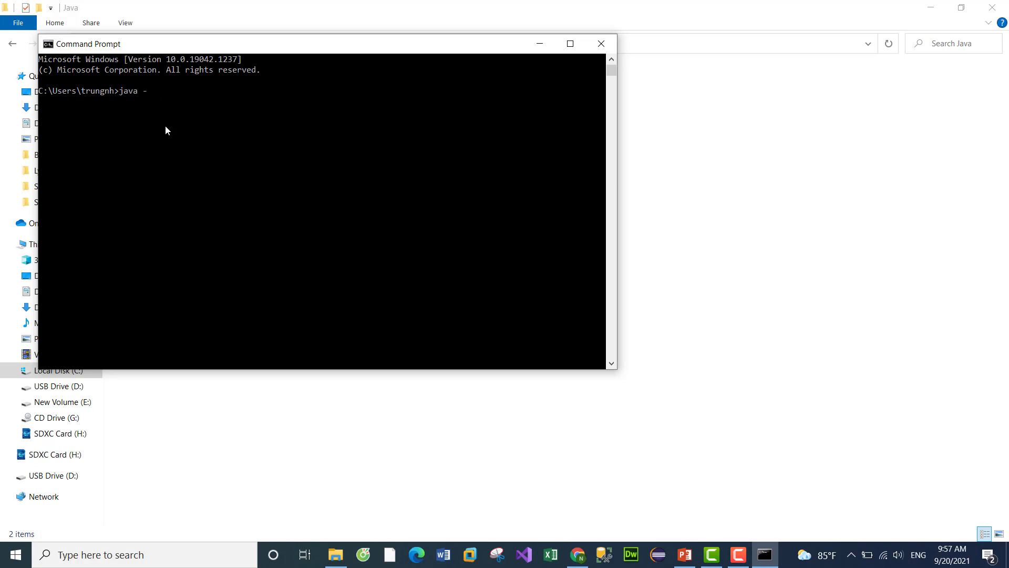
{"action": "type", "text": "version"}
{"action": "key", "text": "Return"}
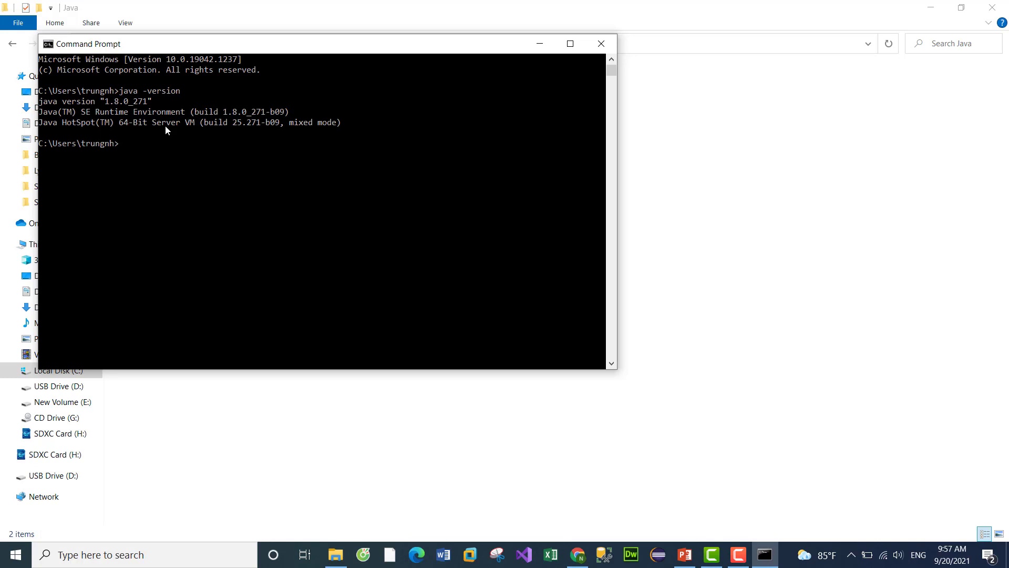
{"action": "type", "text": "javac -version"}
{"action": "key", "text": "Return"}
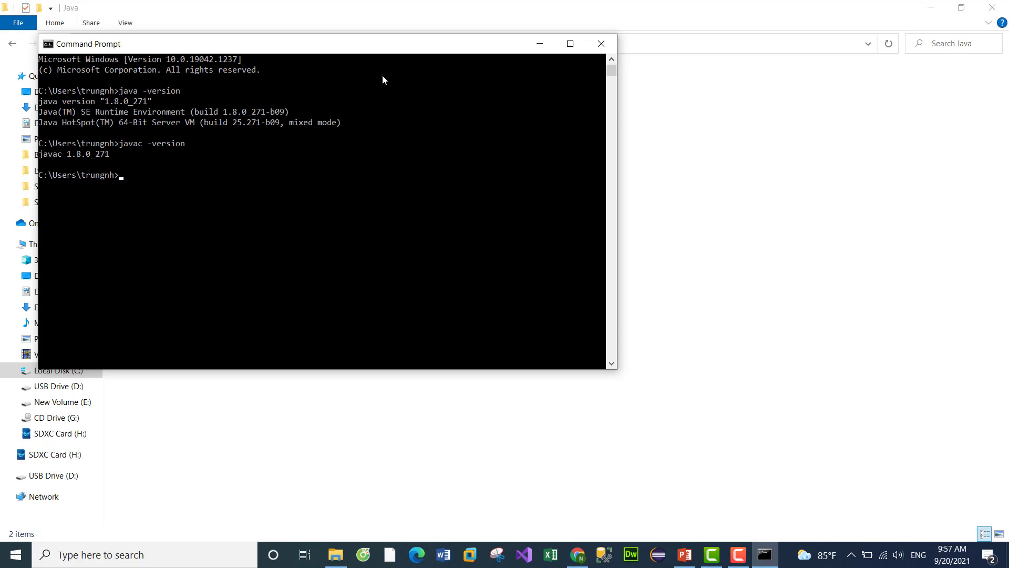
Close Command Prompt and return to the root of drive C: in File Explorer.
{"action": "left_click", "coordinate": [602, 44]}
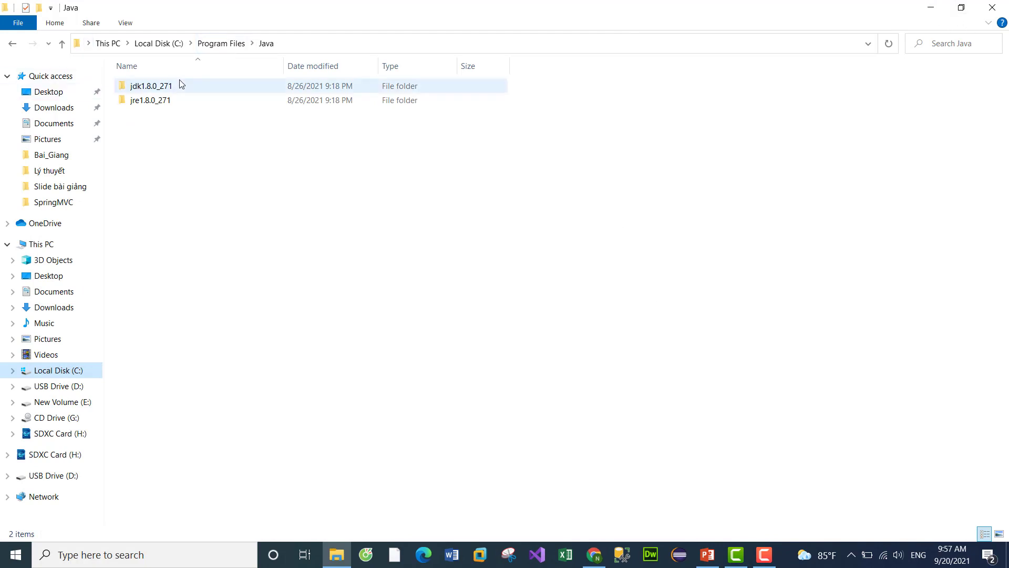
{"action": "left_click", "coordinate": [159, 43]}
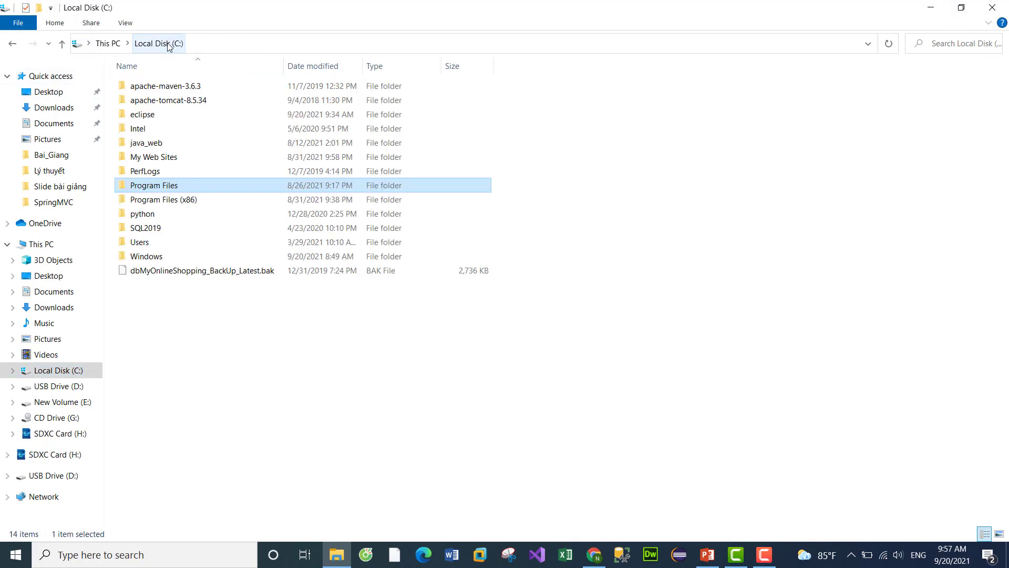
Launch eclipse.exe from the eclipse folder on drive C:.
{"action": "double_click", "coordinate": [157, 114]}
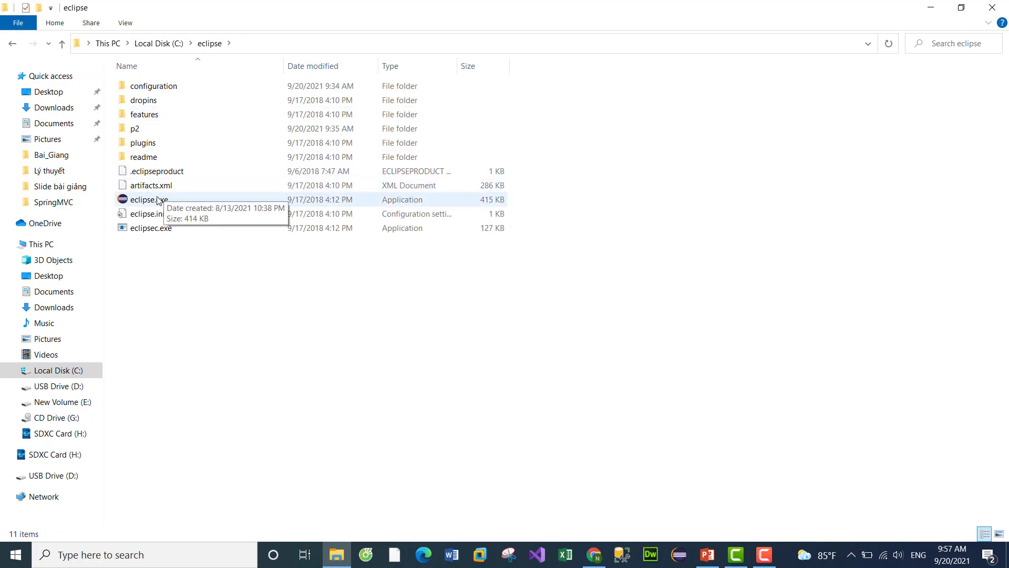
{"action": "left_click", "coordinate": [158, 203]}
{"action": "right_click", "coordinate": [180, 208]}
{"action": "left_click", "coordinate": [163, 228]}
{"action": "left_click", "coordinate": [163, 229]}
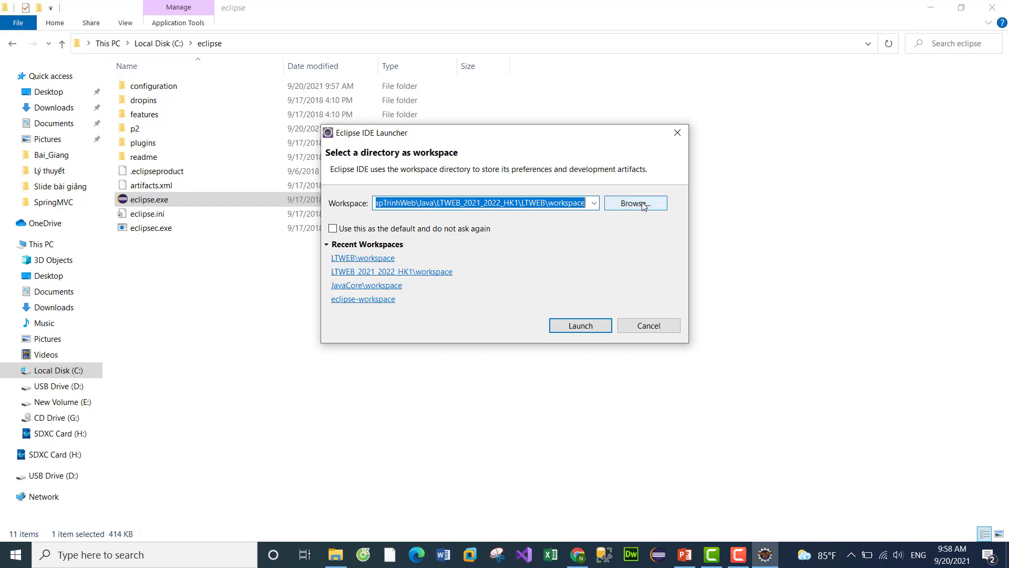
Browse for the workspace directory and go to E:\Nam2019\LapTrinhWeb\Java\LTWEB_2021_2022_HK1.
{"action": "left_click_drag", "start_coordinate": [531, 139], "coordinate": [543, 106]}
{"action": "left_click", "coordinate": [649, 171]}
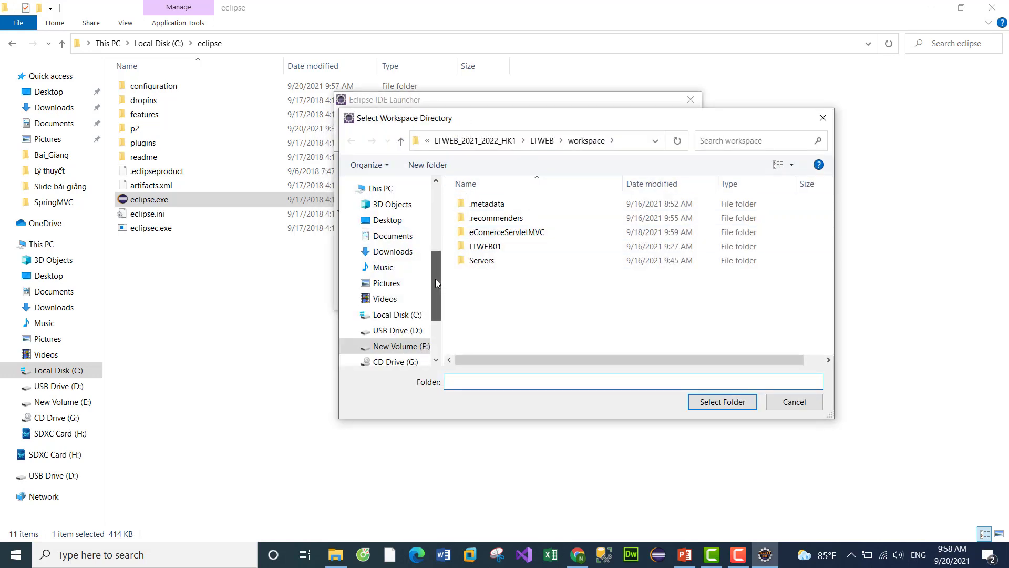
{"action": "scroll", "coordinate": [435, 277], "scroll_direction": "down", "scroll_amount": 1}
{"action": "left_click", "coordinate": [412, 326]}
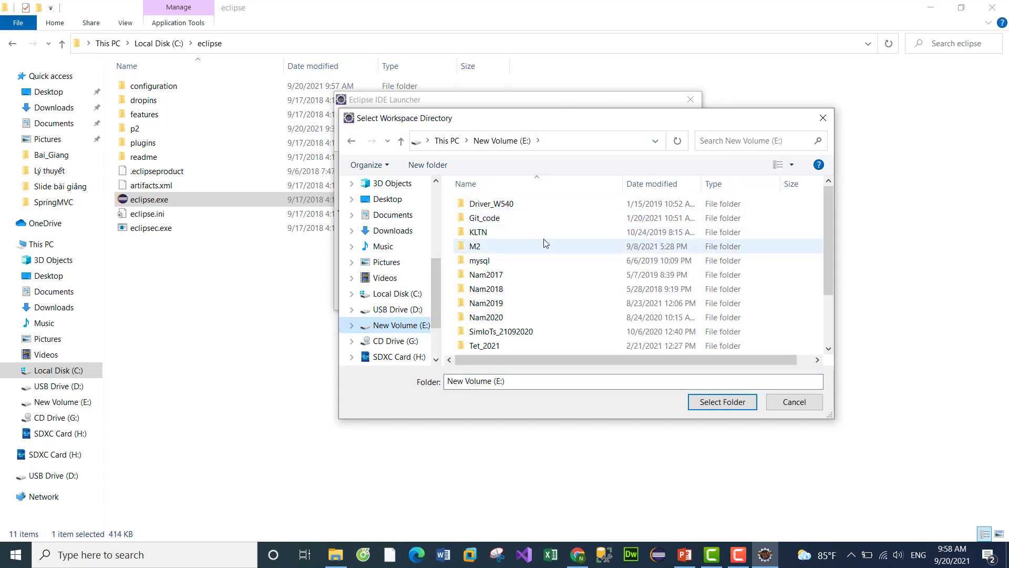
{"action": "left_click", "coordinate": [496, 304]}
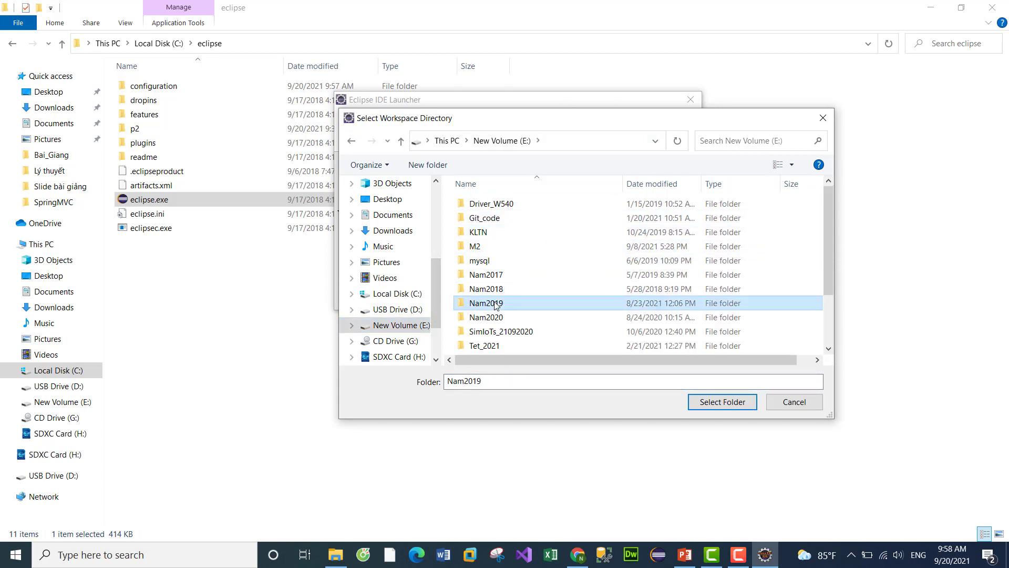
{"action": "double_click", "coordinate": [496, 304]}
{"action": "double_click", "coordinate": [493, 246]}
{"action": "double_click", "coordinate": [496, 273]}
{"action": "double_click", "coordinate": [490, 272]}
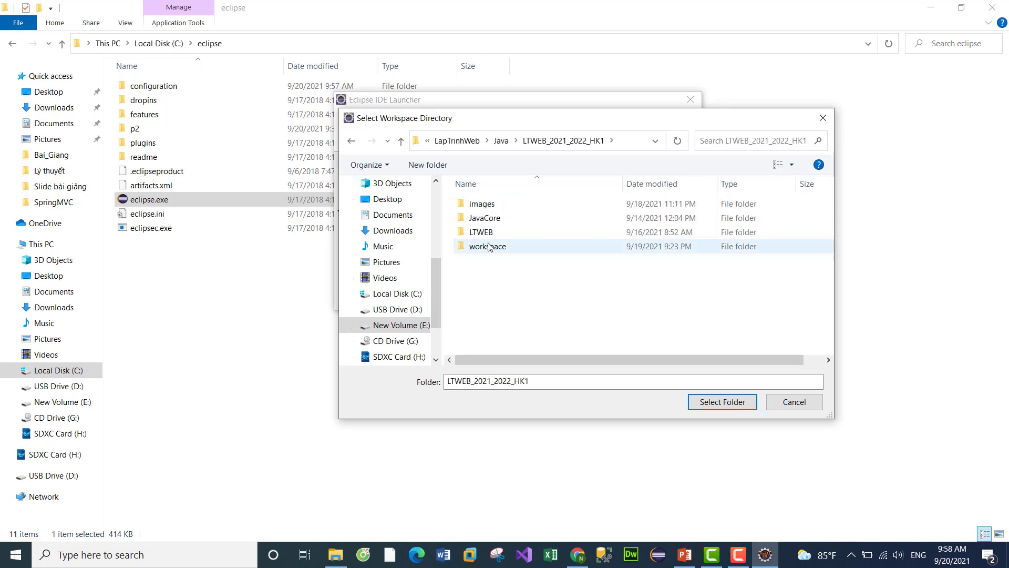
{"action": "left_click", "coordinate": [501, 249]}
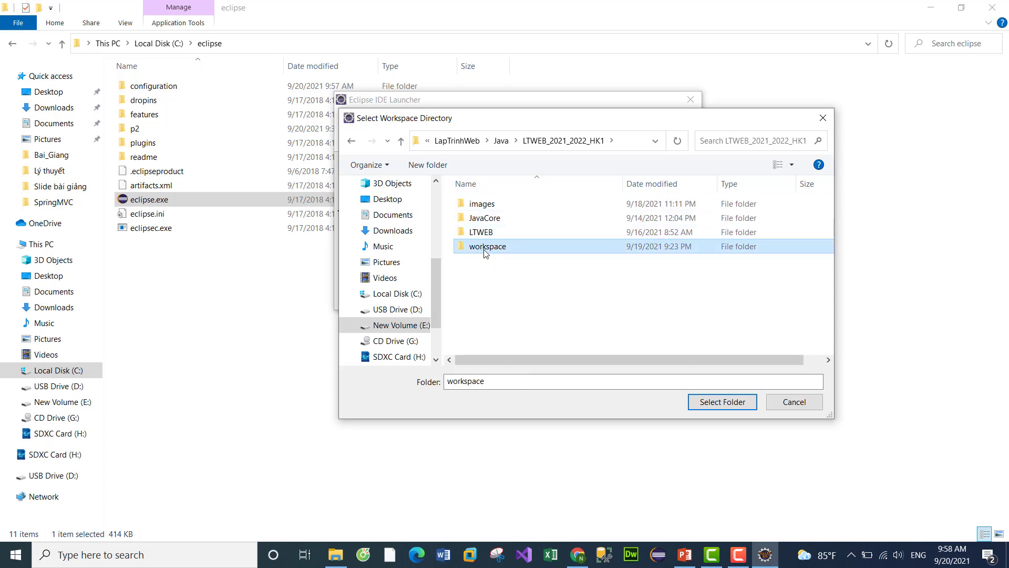
{"action": "mouse_move", "coordinate": [504, 252]}
{"action": "left_click", "coordinate": [496, 273]}
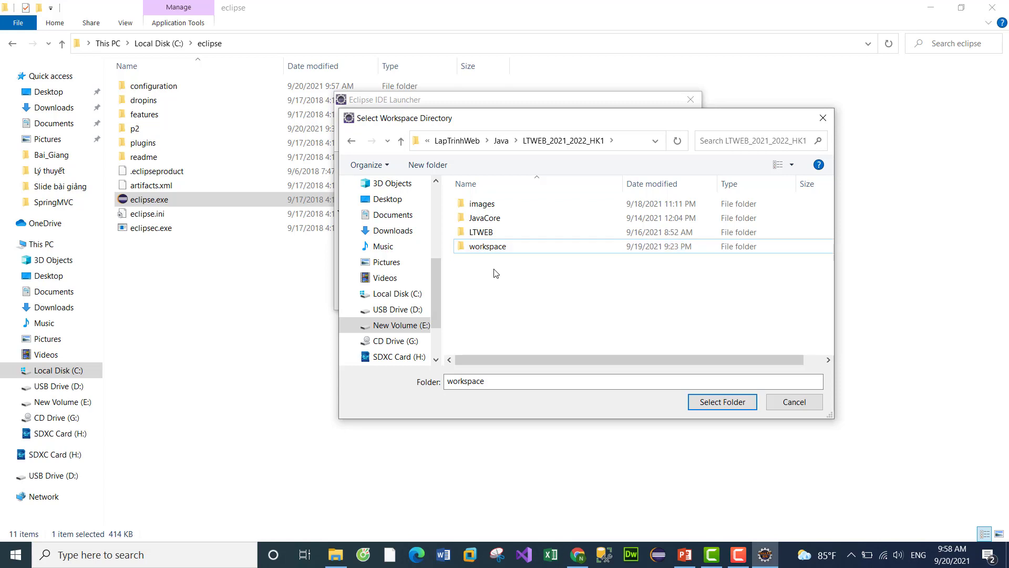
Create a folder named Servlet inside LTWEB_2021_2022_HK1 and open it.
{"action": "left_click", "coordinate": [428, 165]}
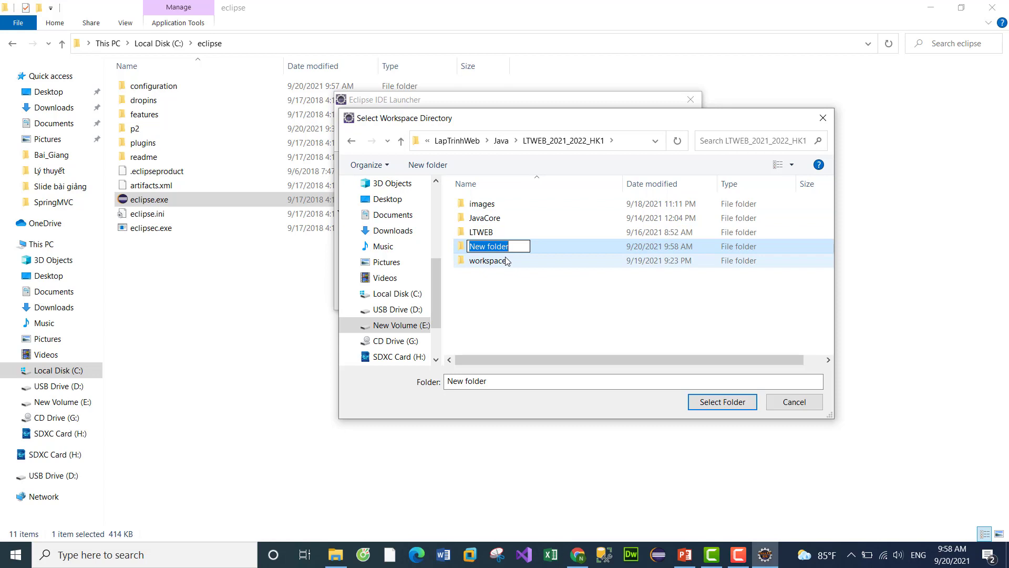
{"action": "type", "text": "Ser"}
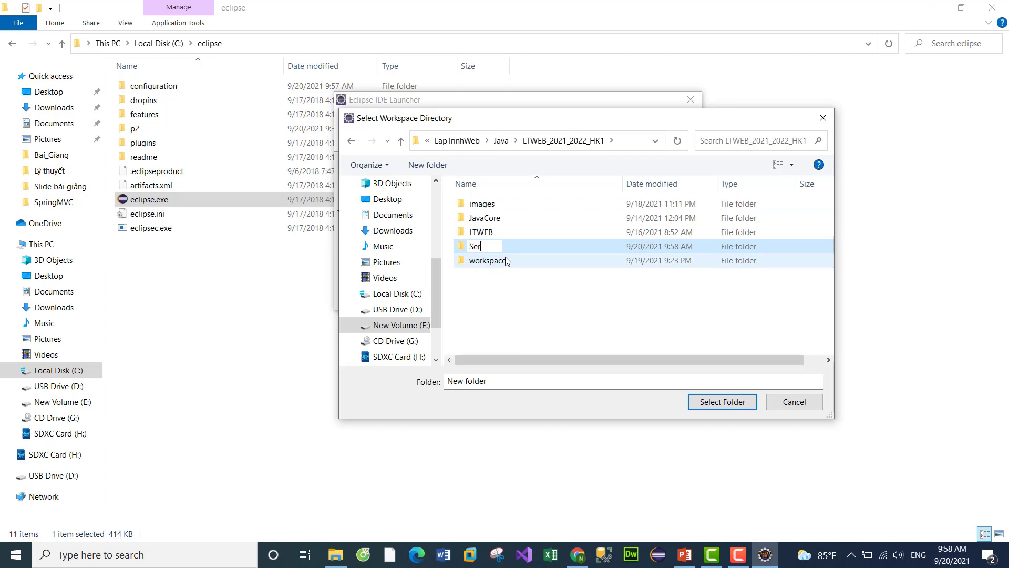
{"action": "type", "text": "vlet"}
{"action": "key", "text": "Return"}
{"action": "key", "text": "Return"}
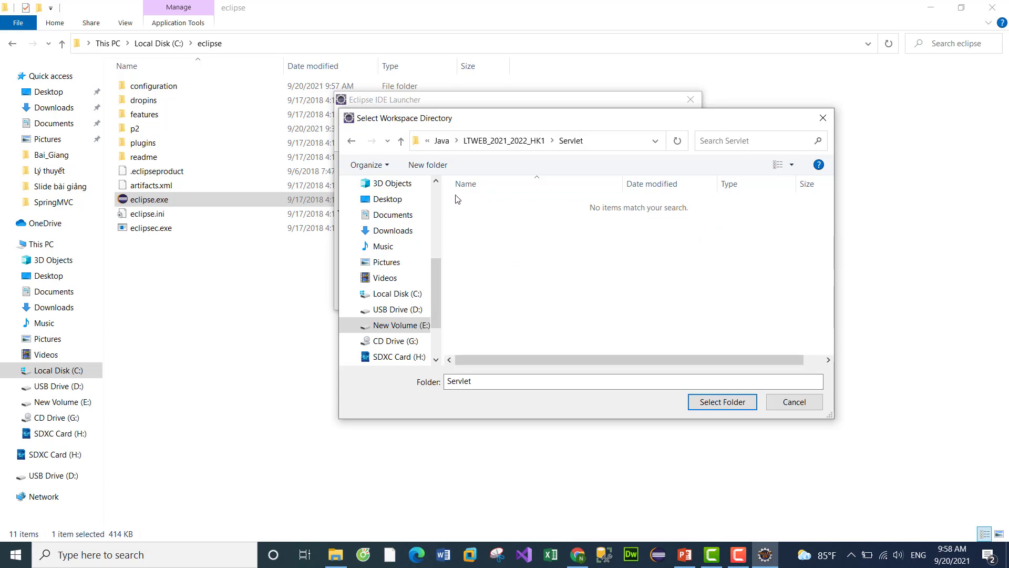
Create a folder named workspace inside Servlet and choose it as the Eclipse workspace directory.
{"action": "left_click", "coordinate": [428, 164]}
{"action": "type", "text": "w"}
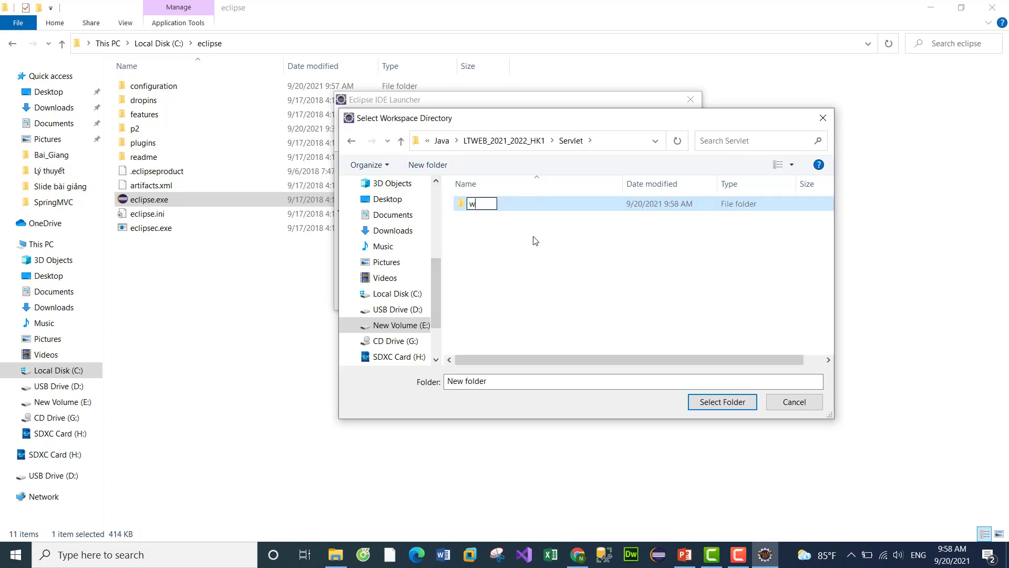
{"action": "type", "text": "orkspace"}
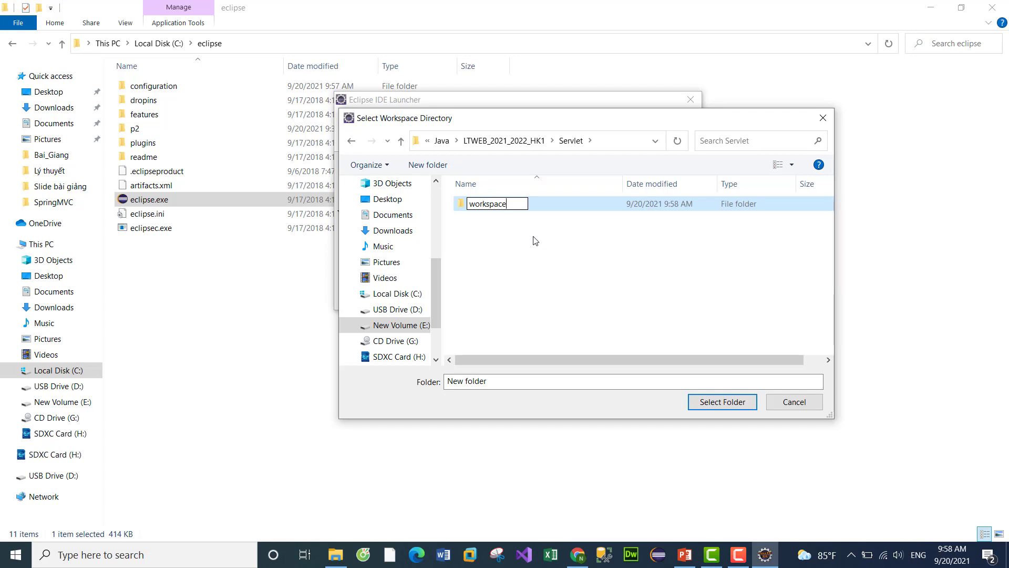
{"action": "key", "text": "Return"}
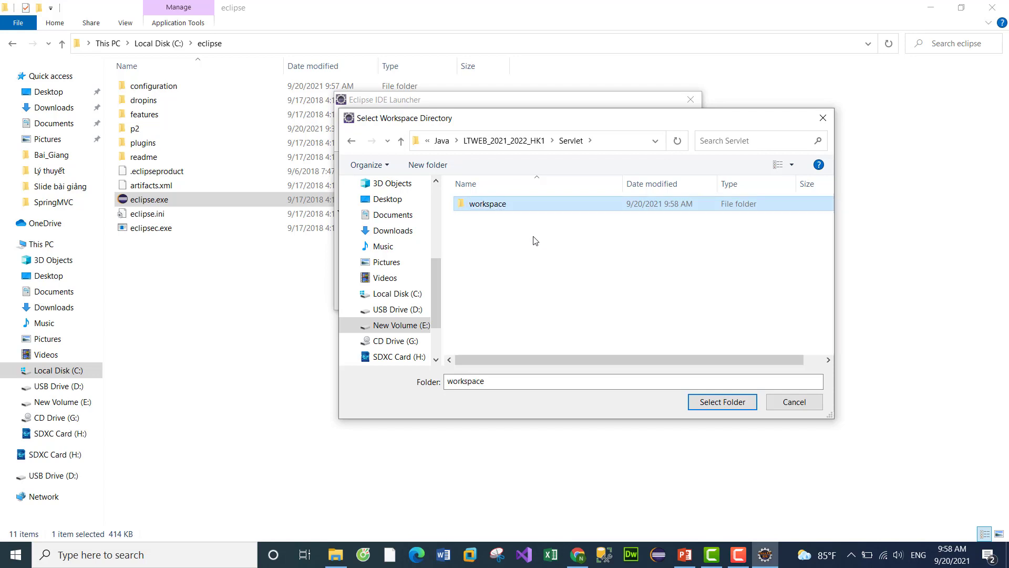
{"action": "double_click", "coordinate": [491, 205]}
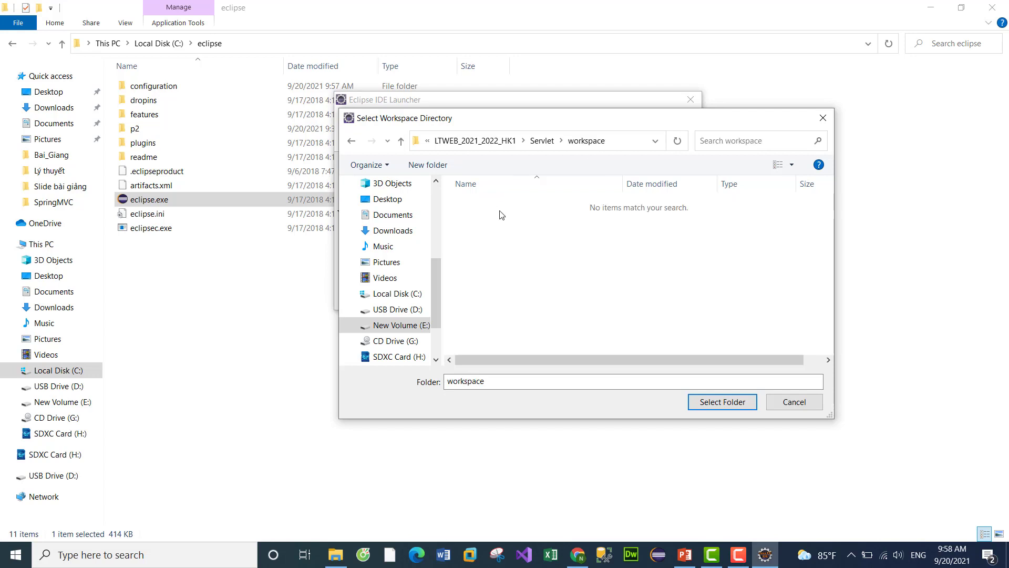
{"action": "left_click", "coordinate": [717, 408]}
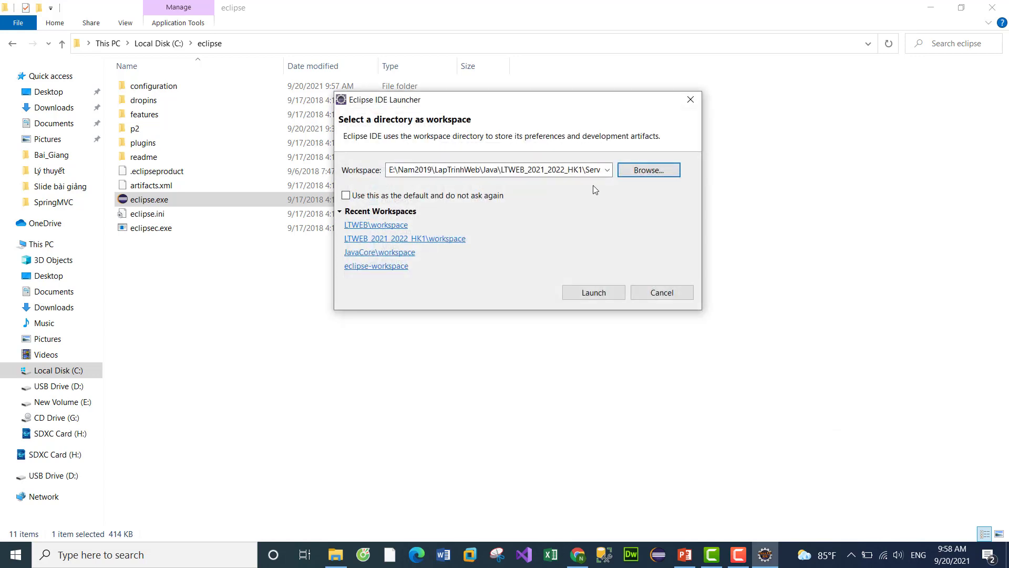
Check the end of the workspace path and launch Eclipse with the Servlet\workspace directory.
{"action": "double_click", "coordinate": [589, 171]}
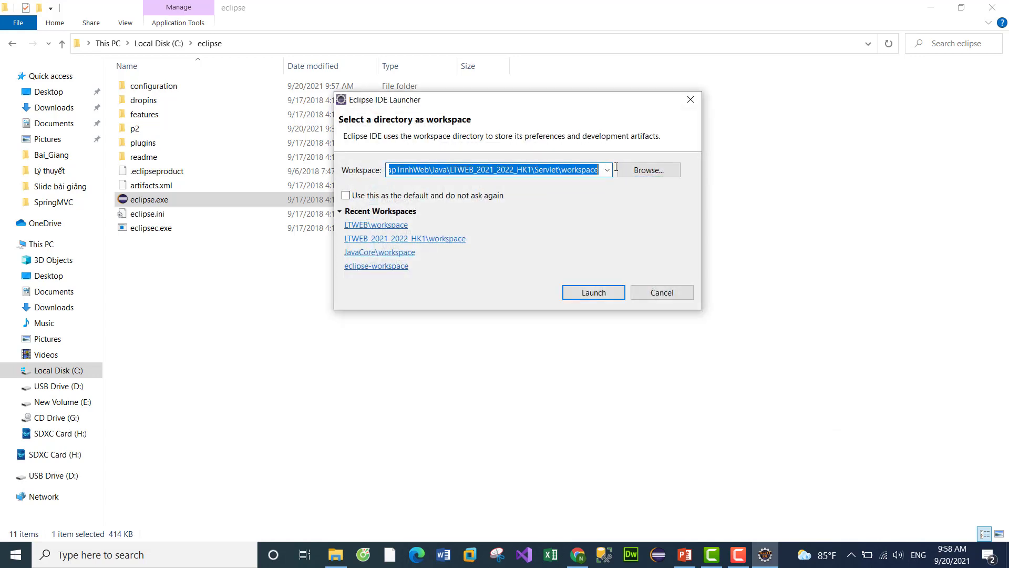
{"action": "left_click", "coordinate": [579, 171]}
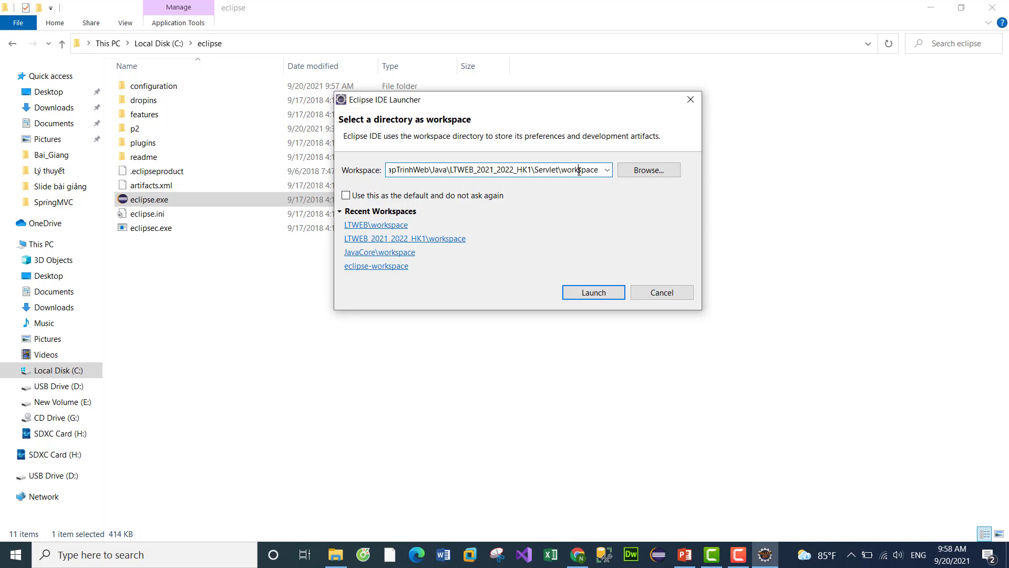
{"action": "left_click", "coordinate": [602, 291]}
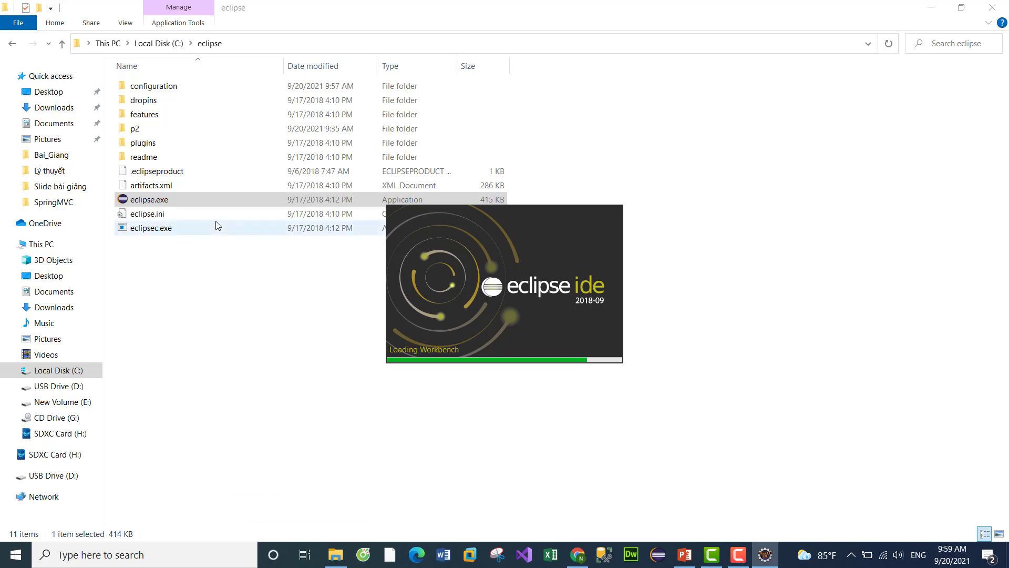
Look at the default eclipse-workspace folder in the user's home directory, and minimize File Explorer.
{"action": "left_click", "coordinate": [88, 44]}
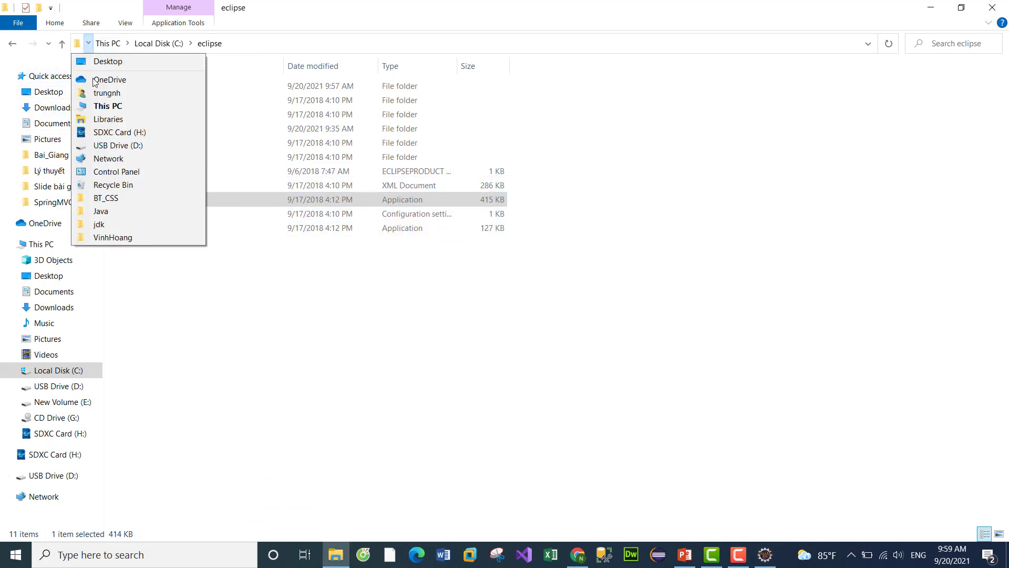
{"action": "left_click", "coordinate": [103, 94]}
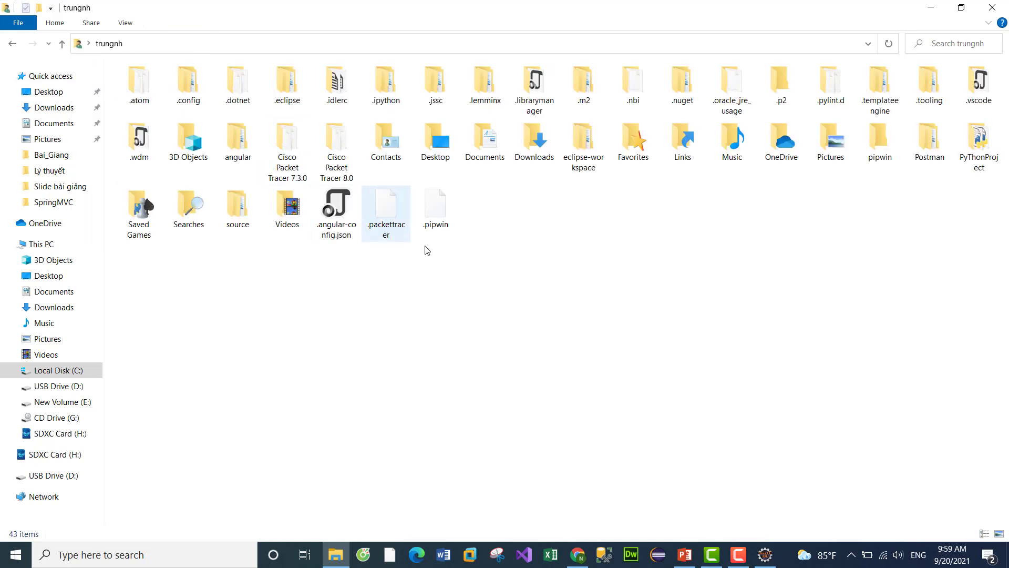
{"action": "double_click", "coordinate": [582, 143]}
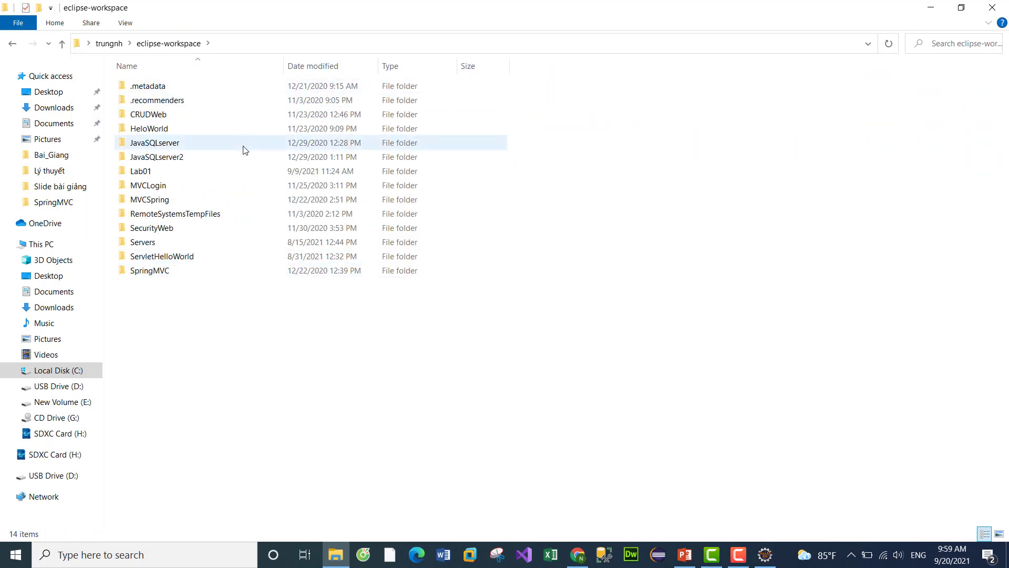
{"action": "left_click", "coordinate": [109, 44]}
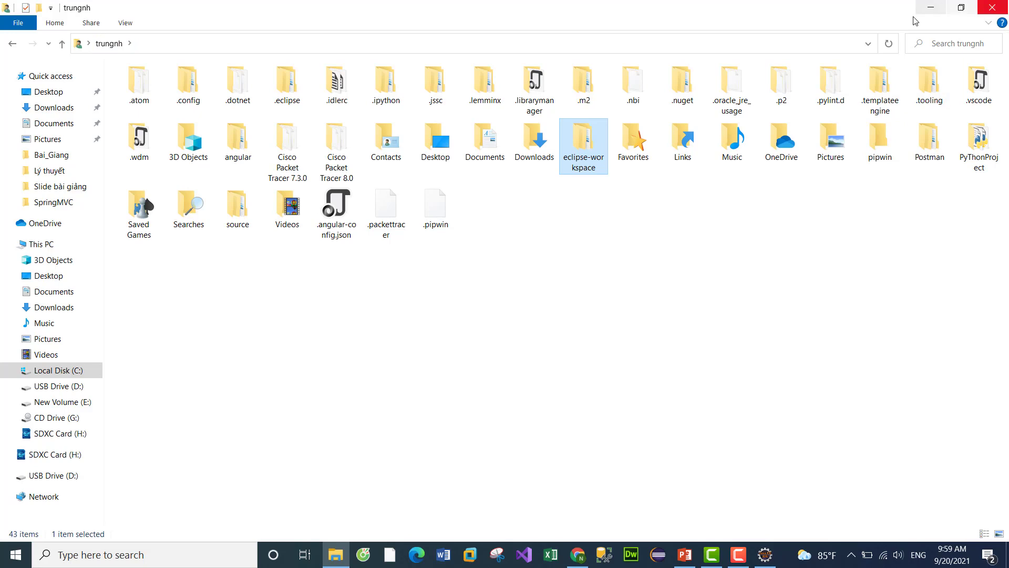
{"action": "left_click", "coordinate": [929, 17]}
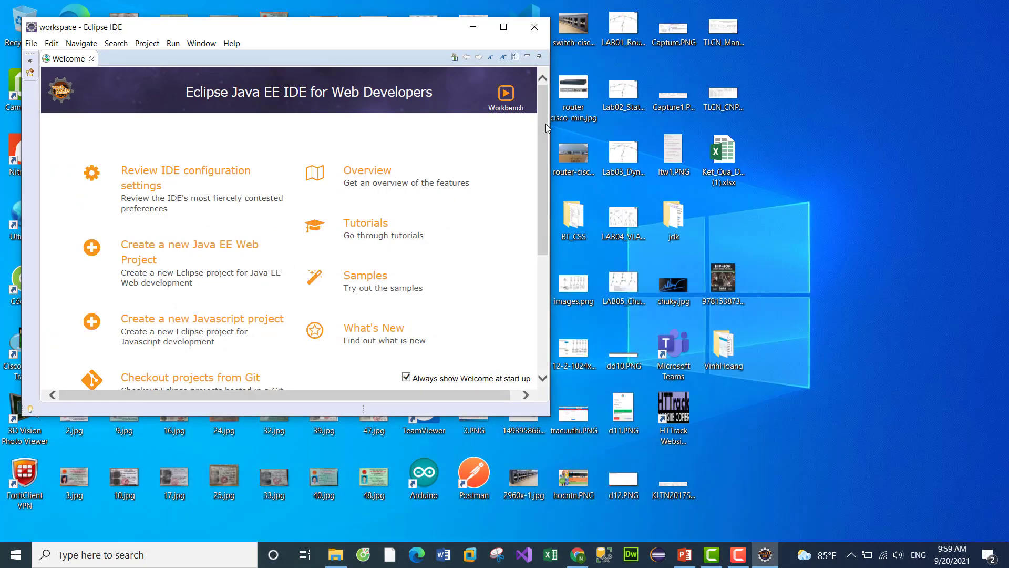
Maximize the Eclipse window and close the Welcome, Outline and Task List views.
{"action": "left_click", "coordinate": [504, 26]}
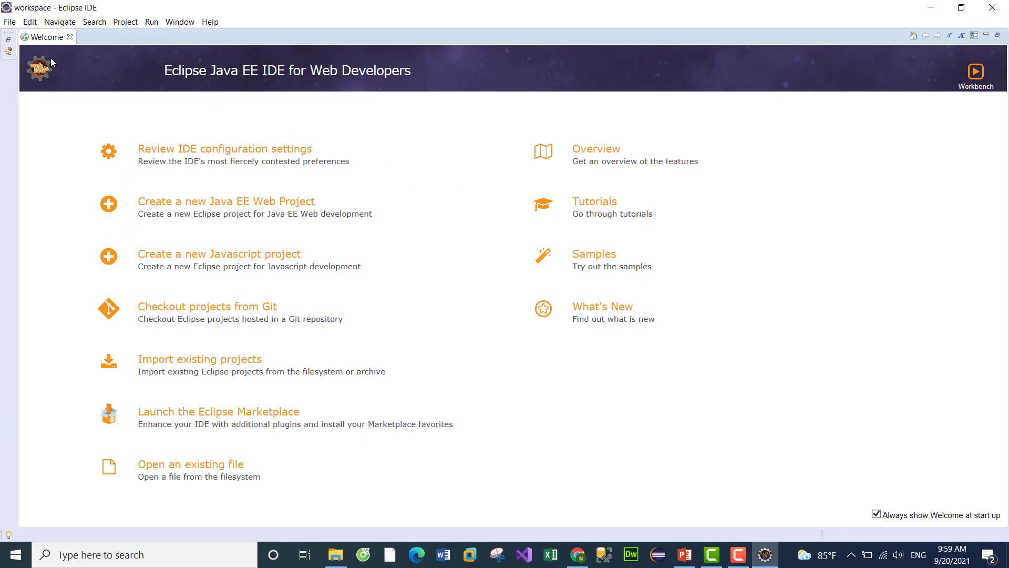
{"action": "left_click", "coordinate": [69, 37]}
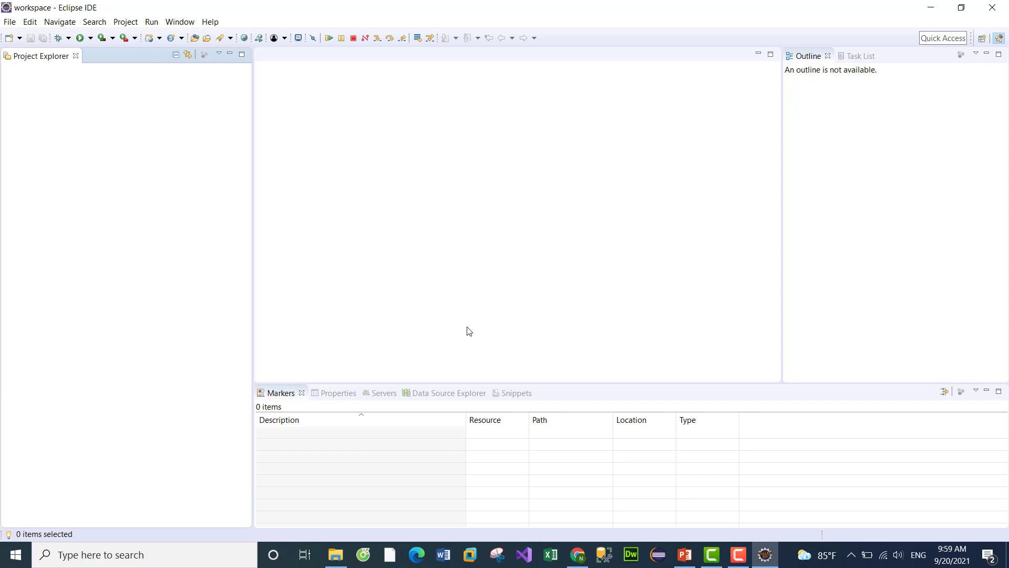
{"action": "left_click", "coordinate": [827, 57]}
{"action": "left_click", "coordinate": [829, 57]}
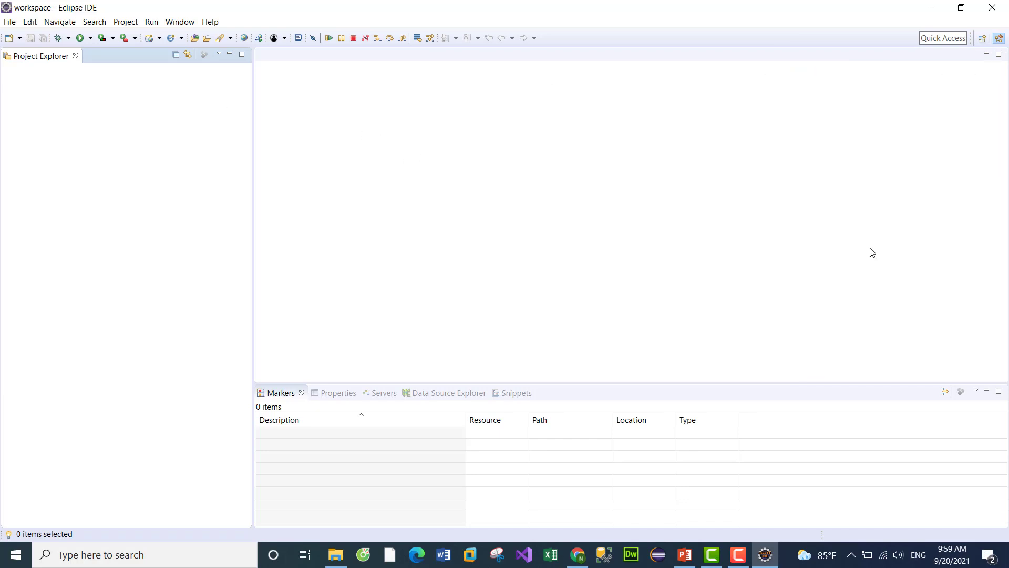
Bring the Servers view to the front in place of the Markers view.
{"action": "left_click", "coordinate": [330, 394]}
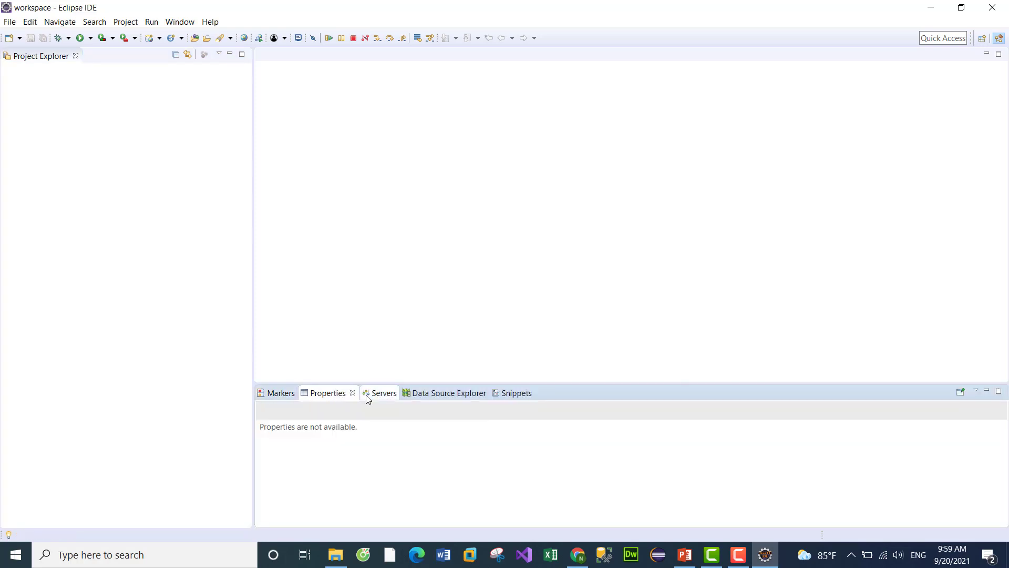
{"action": "left_click", "coordinate": [374, 394]}
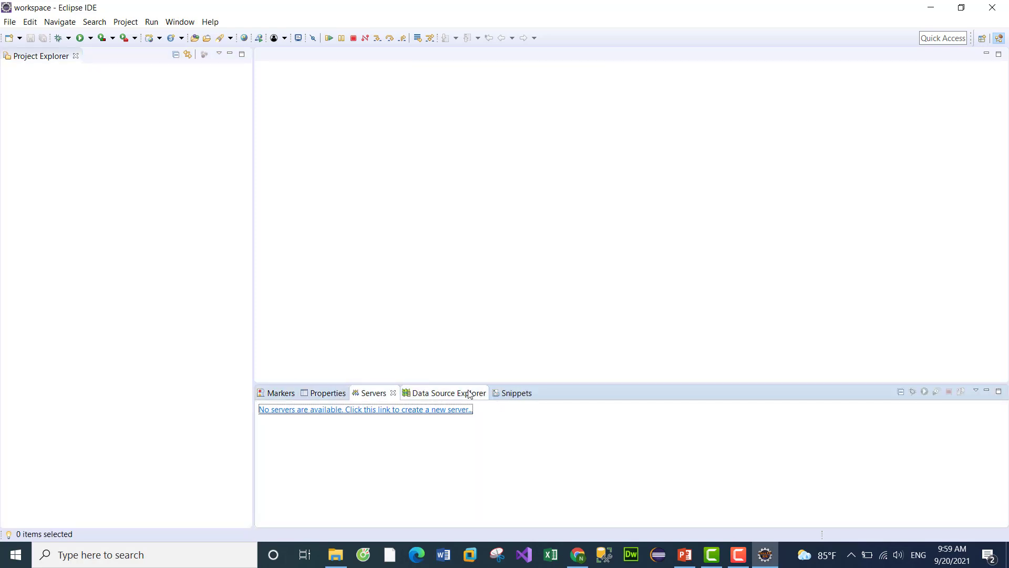
{"action": "left_click", "coordinate": [377, 394]}
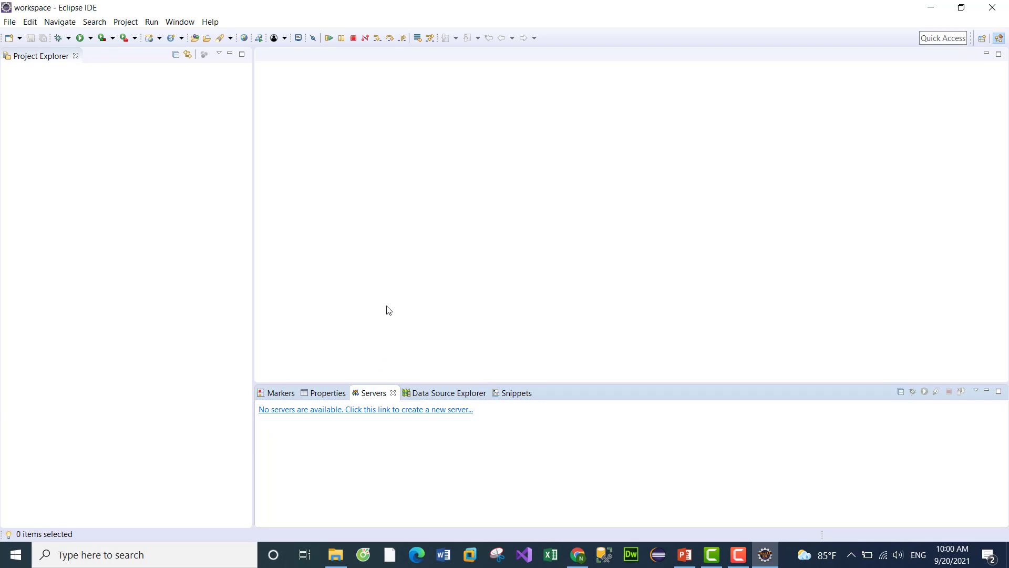
Start defining a new server, filter the server types by "tom" and select Tomcat v8.5 Server.
{"action": "left_click", "coordinate": [370, 410]}
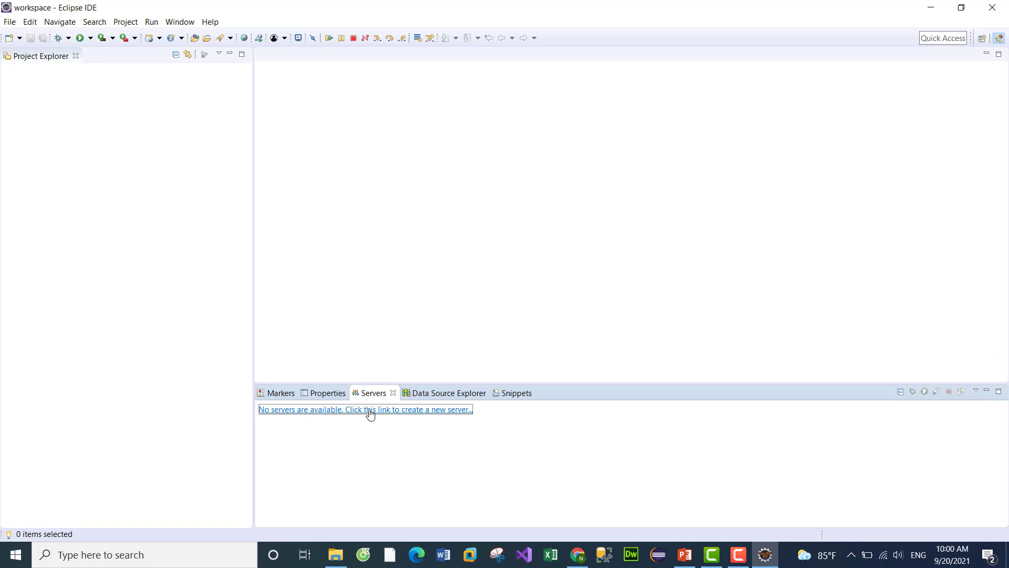
{"action": "scroll", "coordinate": [499, 187], "scroll_direction": "down", "scroll_amount": 2}
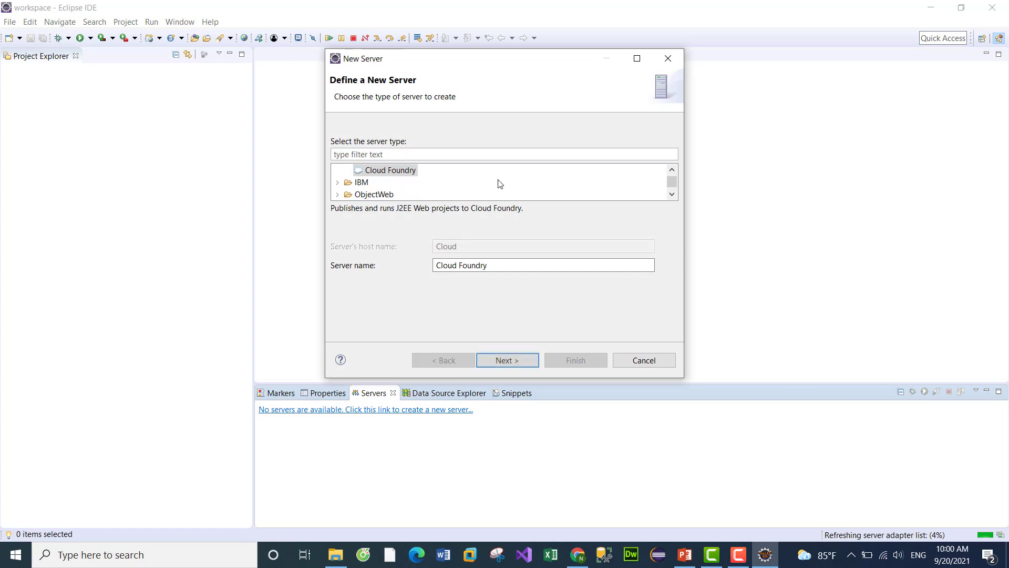
{"action": "left_click", "coordinate": [410, 155]}
{"action": "type", "text": "tom"}
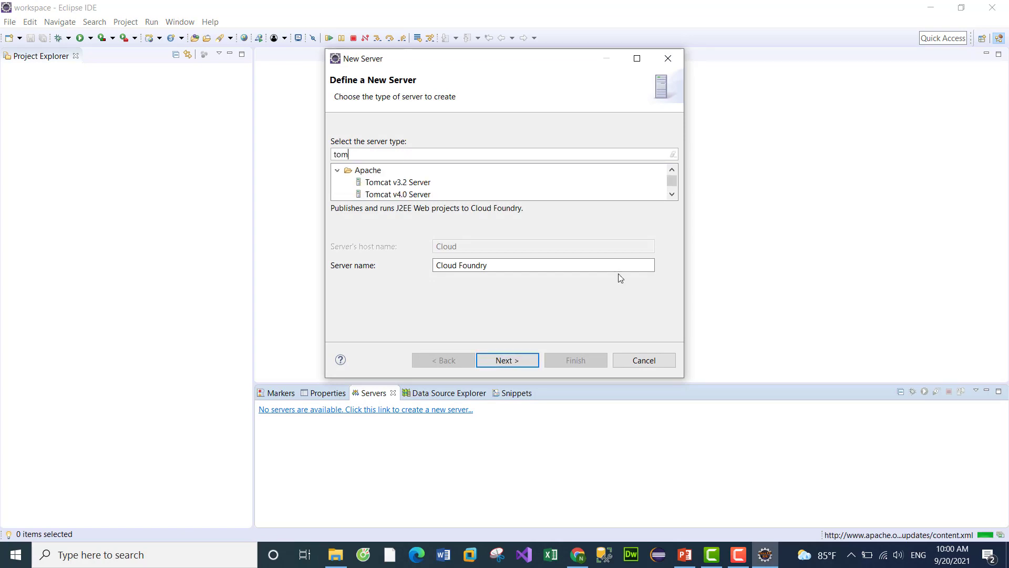
{"action": "left_click_drag", "start_coordinate": [602, 399], "coordinate": [600, 445]}
{"action": "scroll", "coordinate": [527, 194], "scroll_direction": "down", "scroll_amount": 3}
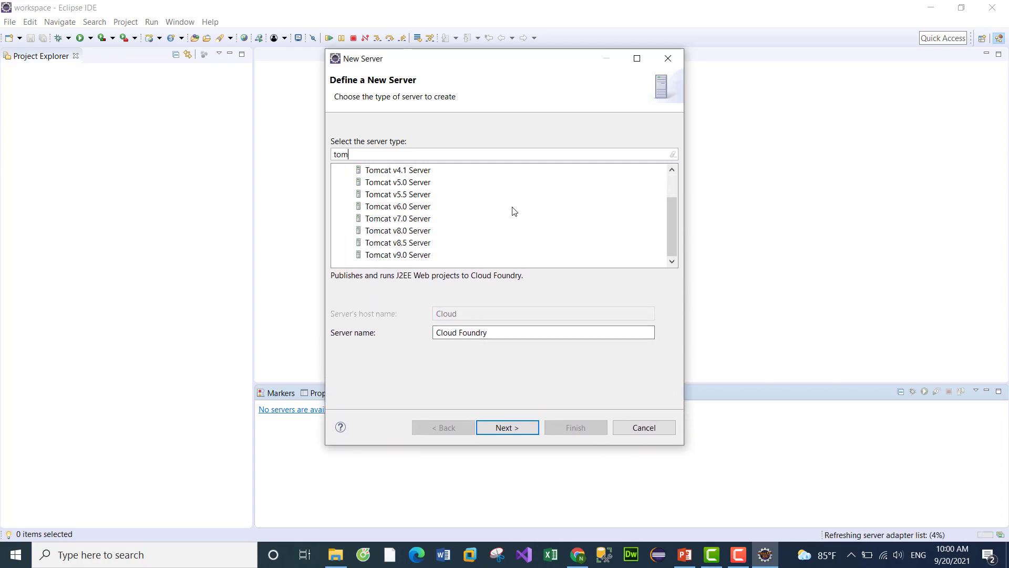
{"action": "left_click", "coordinate": [413, 244]}
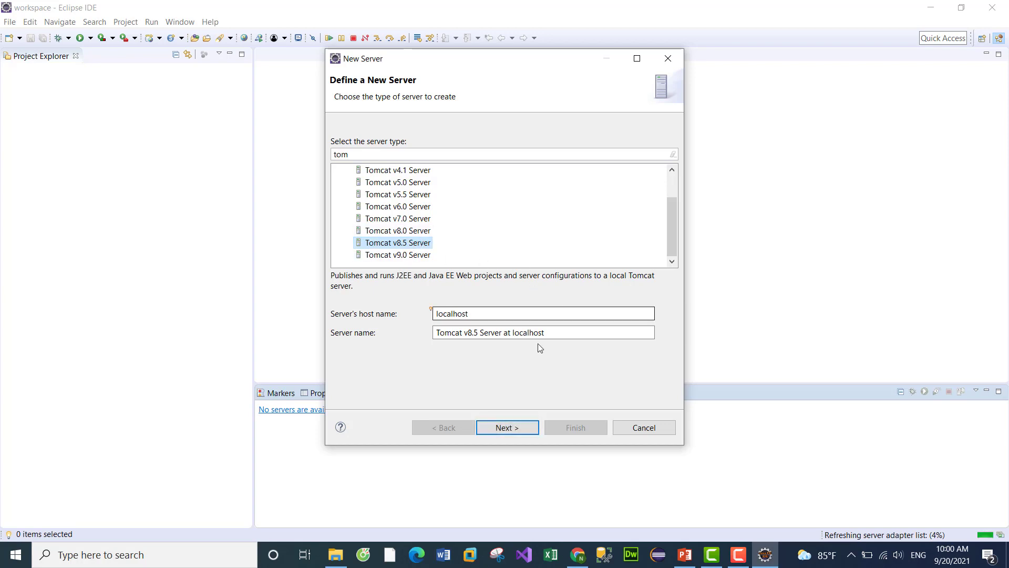
Set the Tomcat installation directory to C:\apache-tomcat-8.5.34 for the new server.
{"action": "left_click", "coordinate": [525, 432]}
{"action": "left_click", "coordinate": [645, 168]}
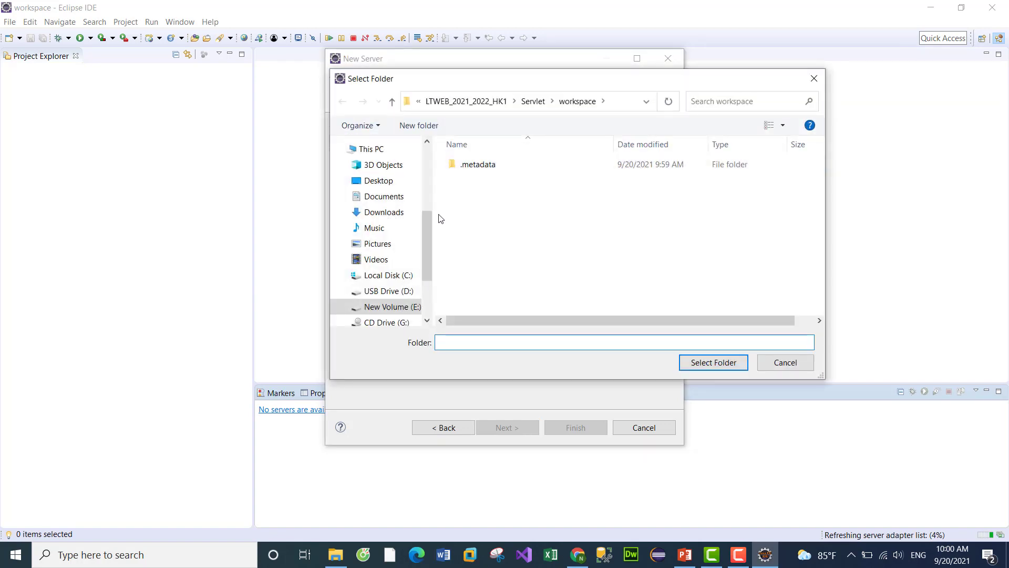
{"action": "left_click", "coordinate": [414, 273]}
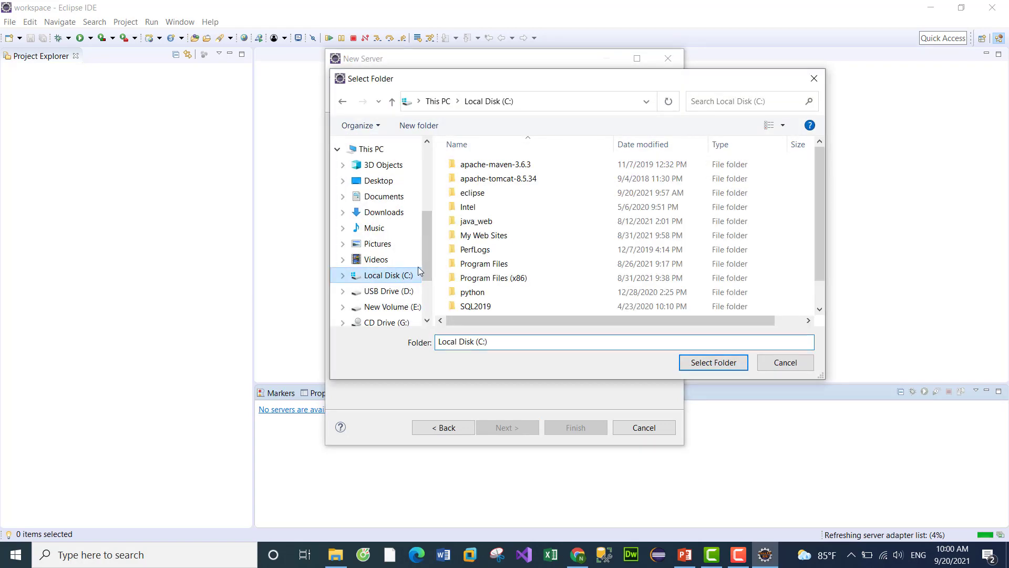
{"action": "double_click", "coordinate": [485, 181]}
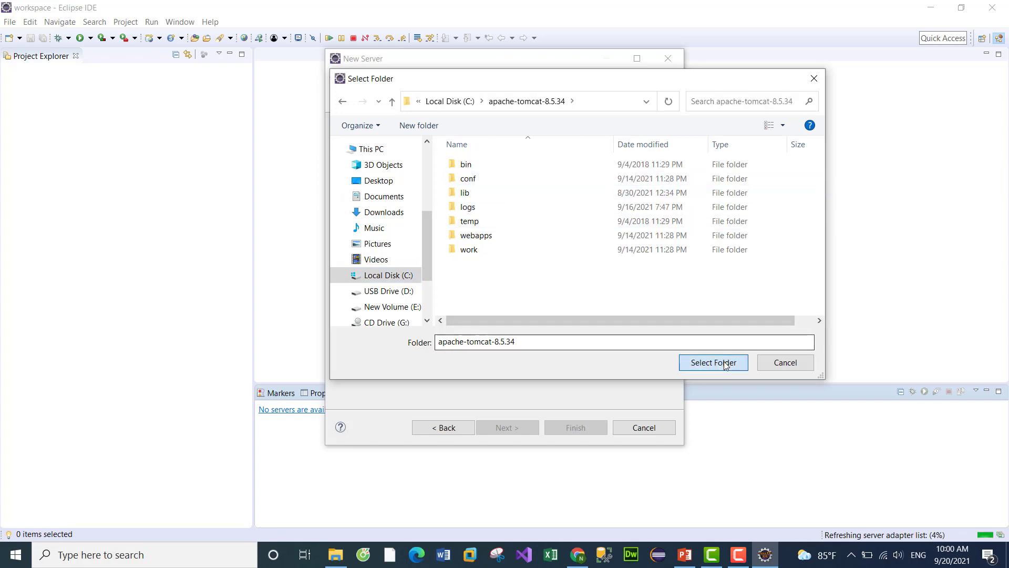
{"action": "left_click", "coordinate": [725, 362]}
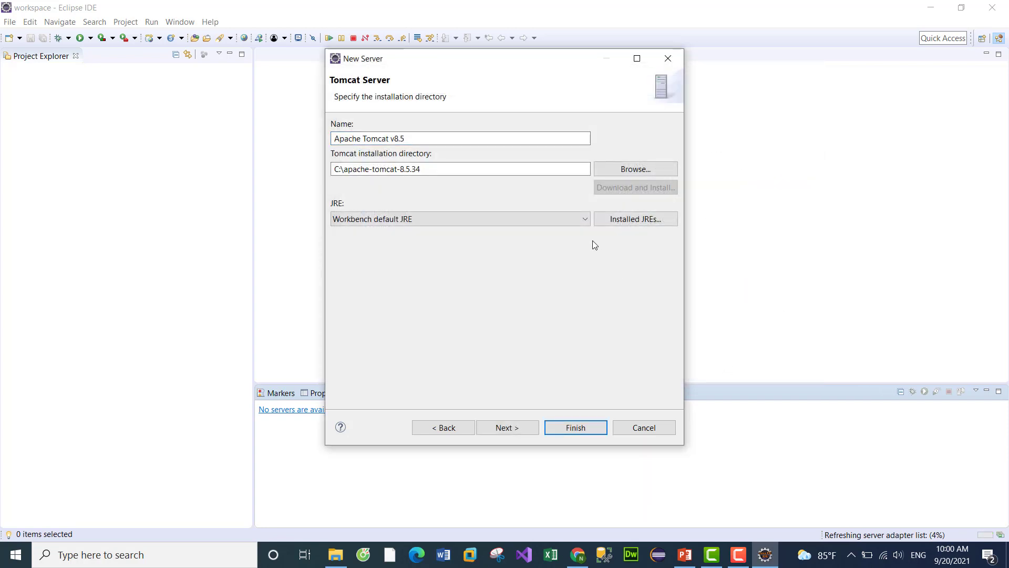
Try jre1.8.0_271 as the server's JRE and switch back to Workbench default JRE.
{"action": "left_click", "coordinate": [565, 215]}
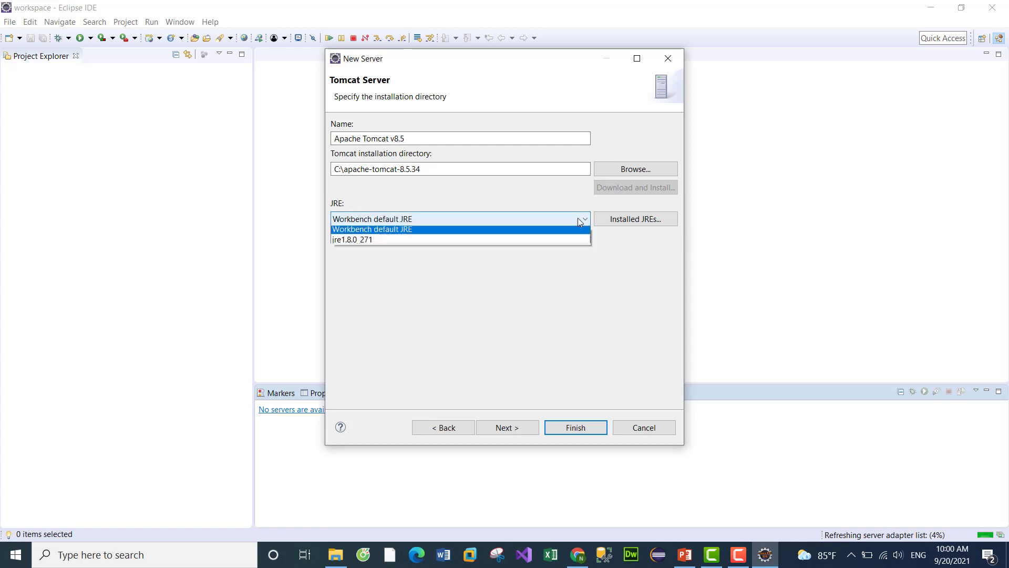
{"action": "left_click", "coordinate": [490, 243]}
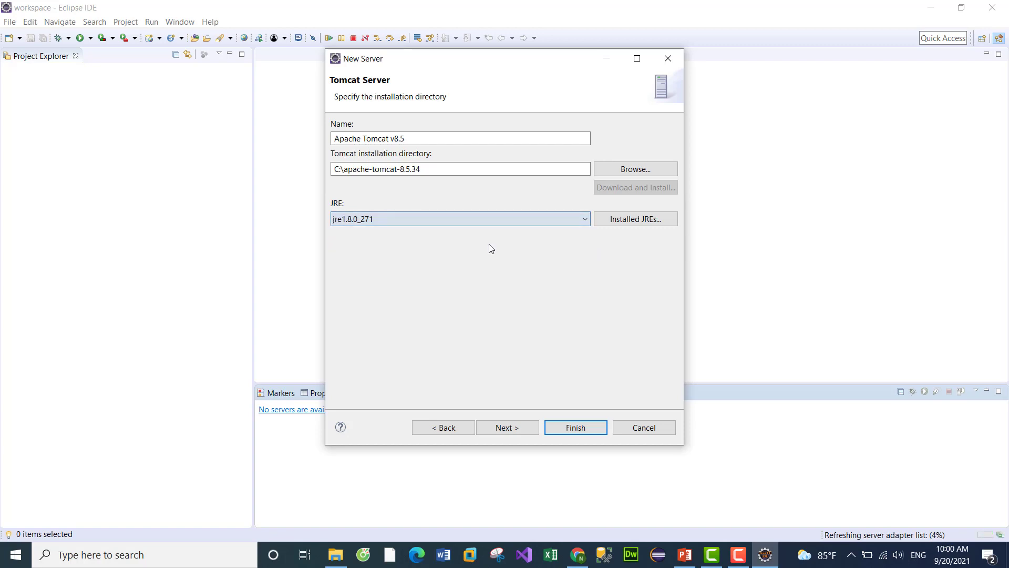
{"action": "left_click", "coordinate": [485, 214]}
{"action": "left_click", "coordinate": [485, 214]}
{"action": "left_click", "coordinate": [486, 214]}
{"action": "left_click", "coordinate": [487, 232]}
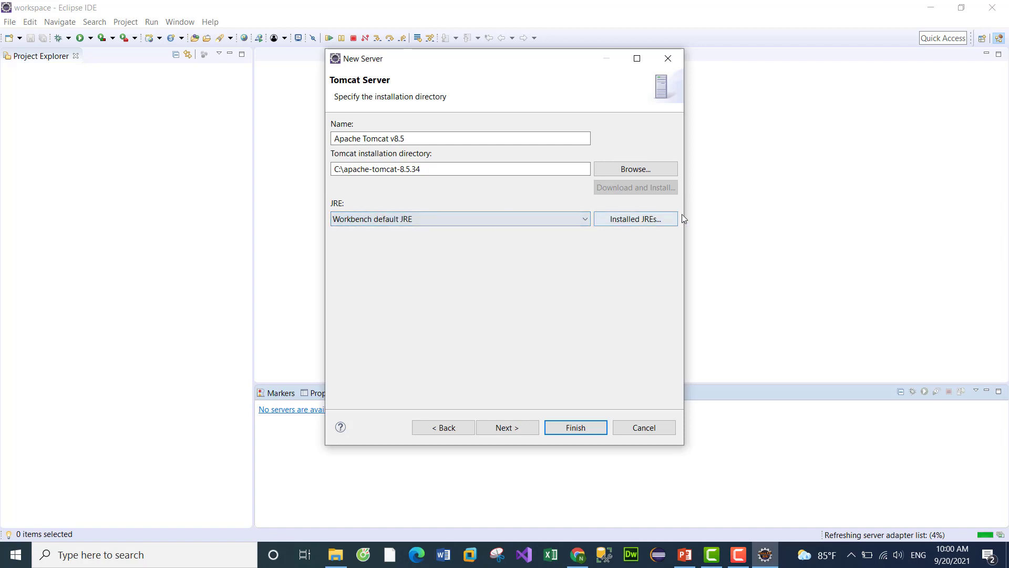
Look at the installed JREs and the definition form for adding a Standard VM, and close the preferences without adding one.
{"action": "left_click", "coordinate": [645, 220]}
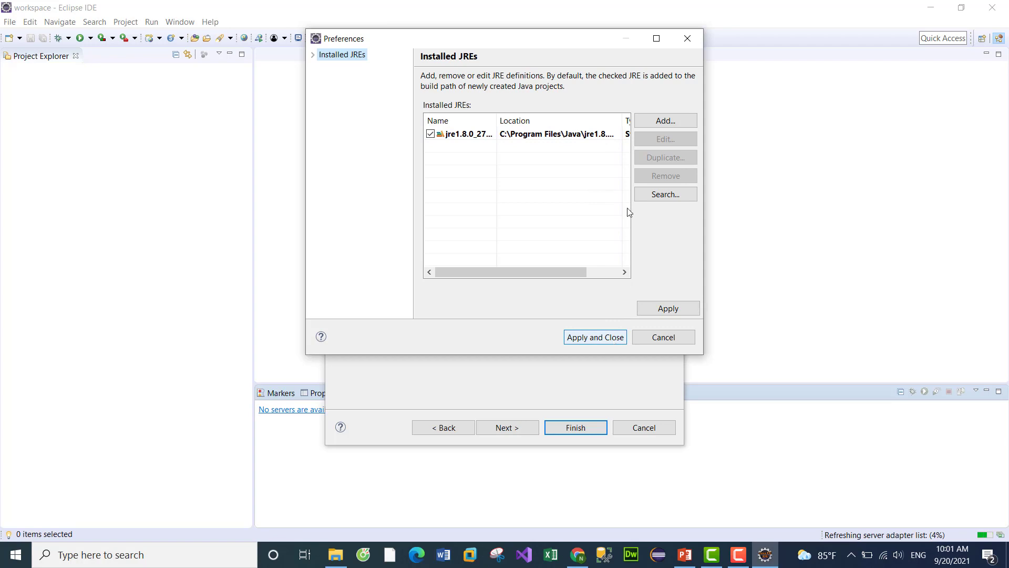
{"action": "left_click", "coordinate": [665, 122]}
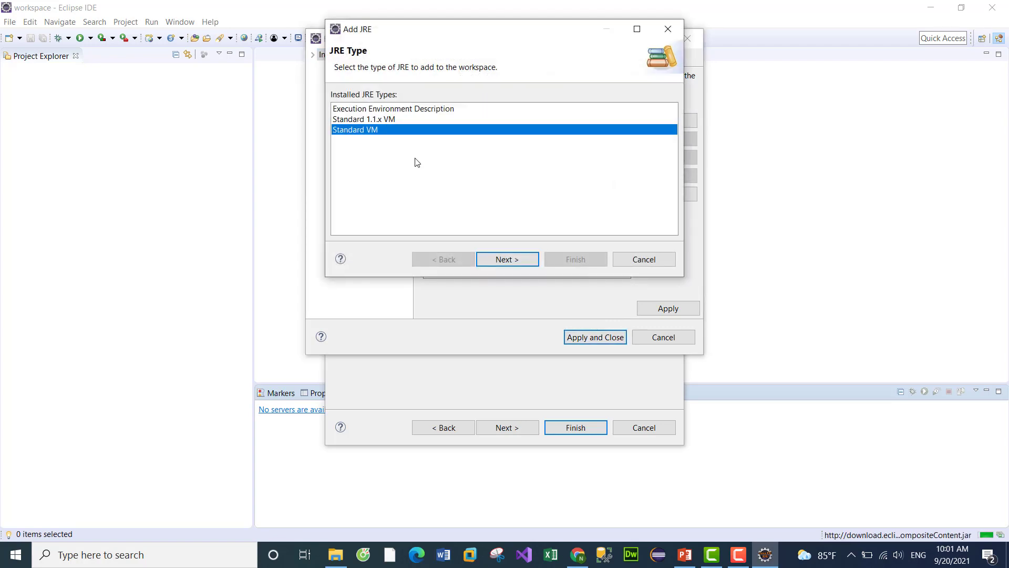
{"action": "left_click", "coordinate": [521, 263]}
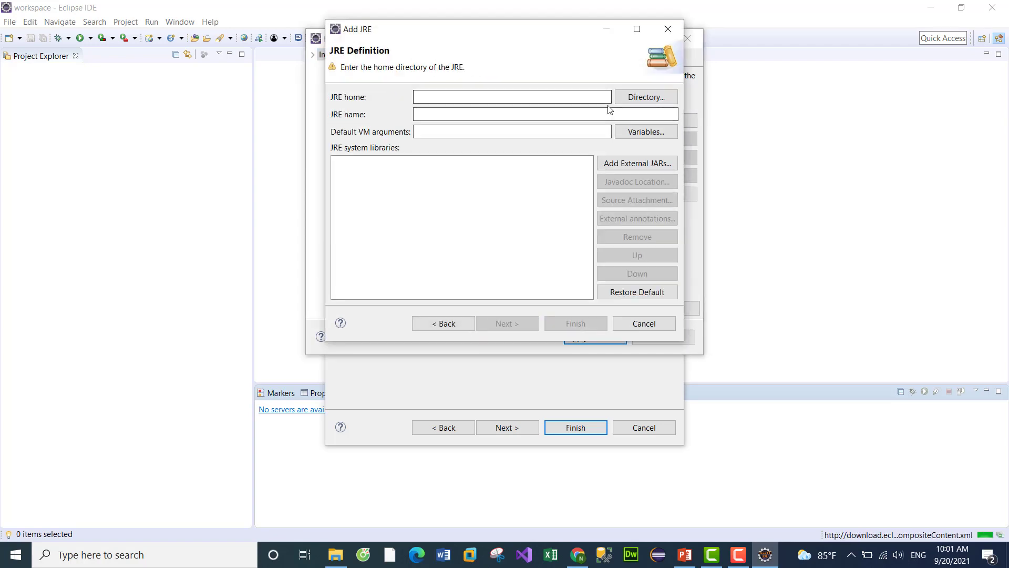
{"action": "left_click", "coordinate": [645, 98]}
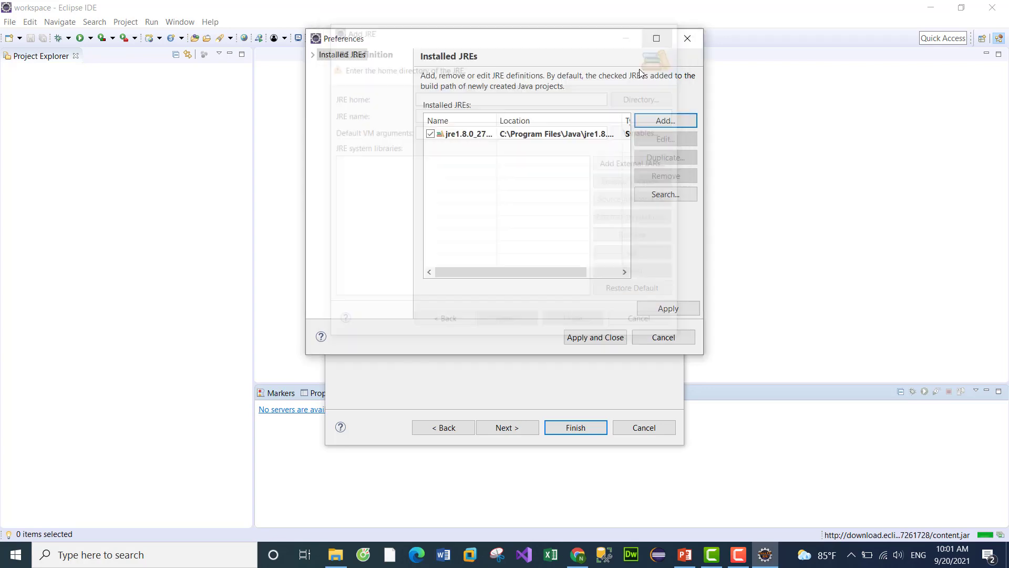
{"action": "left_click", "coordinate": [601, 338]}
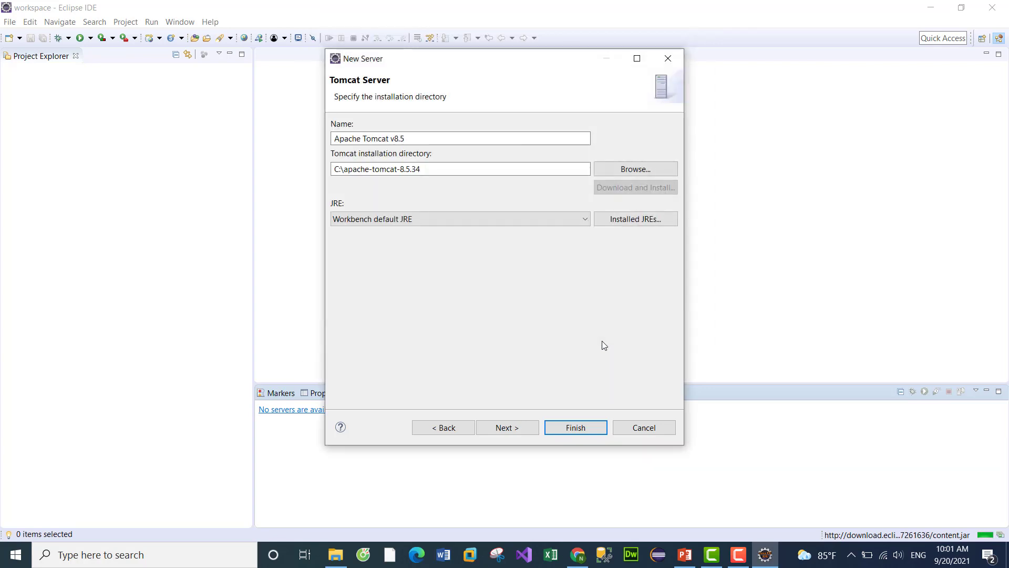
Set the server's JRE to jre1.8.0_271 and finish creating the server without configuring any resources on it.
{"action": "left_click", "coordinate": [538, 218]}
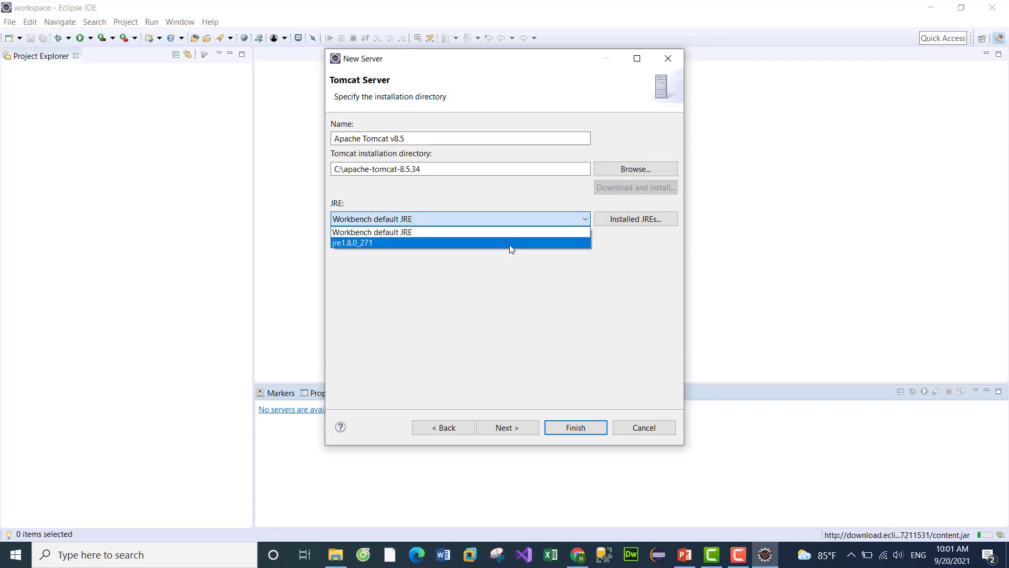
{"action": "left_click", "coordinate": [504, 242]}
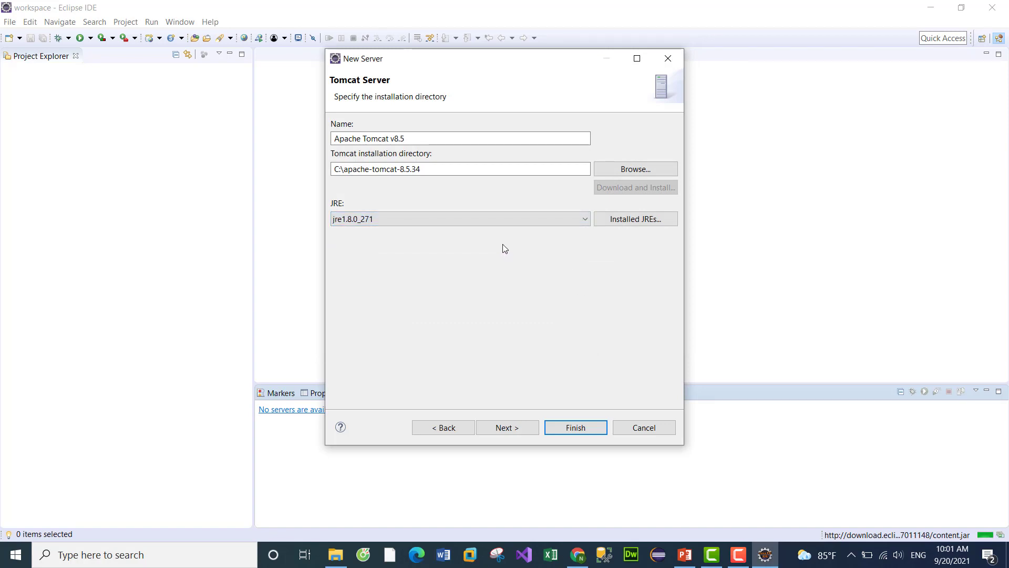
{"action": "left_click", "coordinate": [526, 429]}
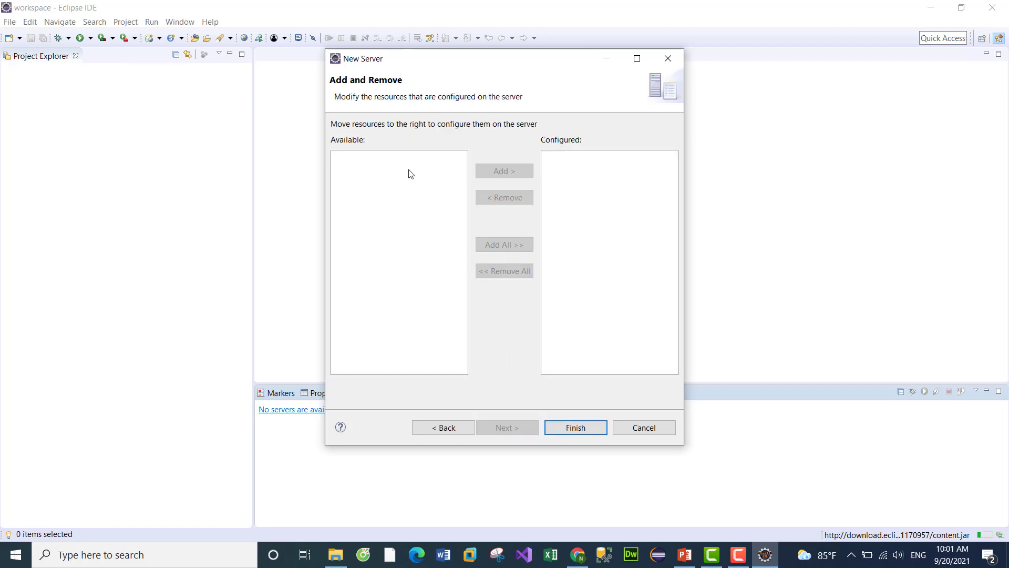
{"action": "left_click", "coordinate": [565, 430]}
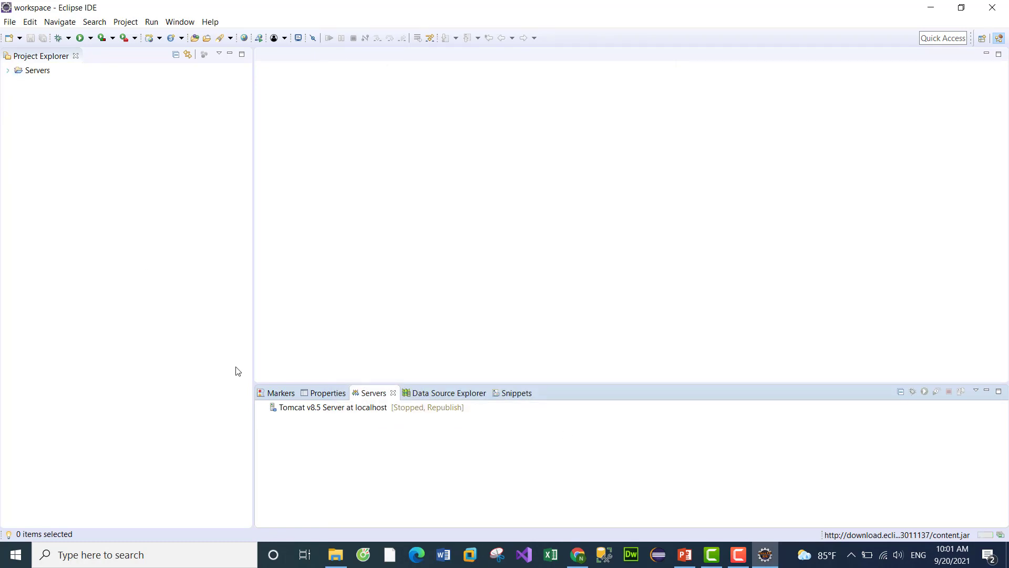
Examine the Tomcat v8.5 server's port settings, especially the HTTP/1.1 port, and close the server overview.
{"action": "double_click", "coordinate": [339, 409]}
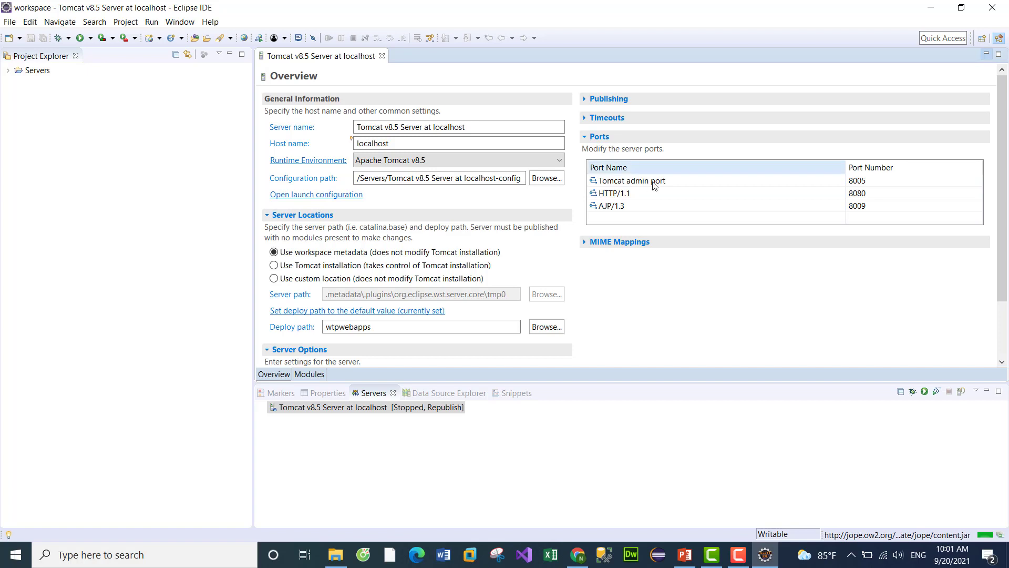
{"action": "left_click", "coordinate": [630, 196]}
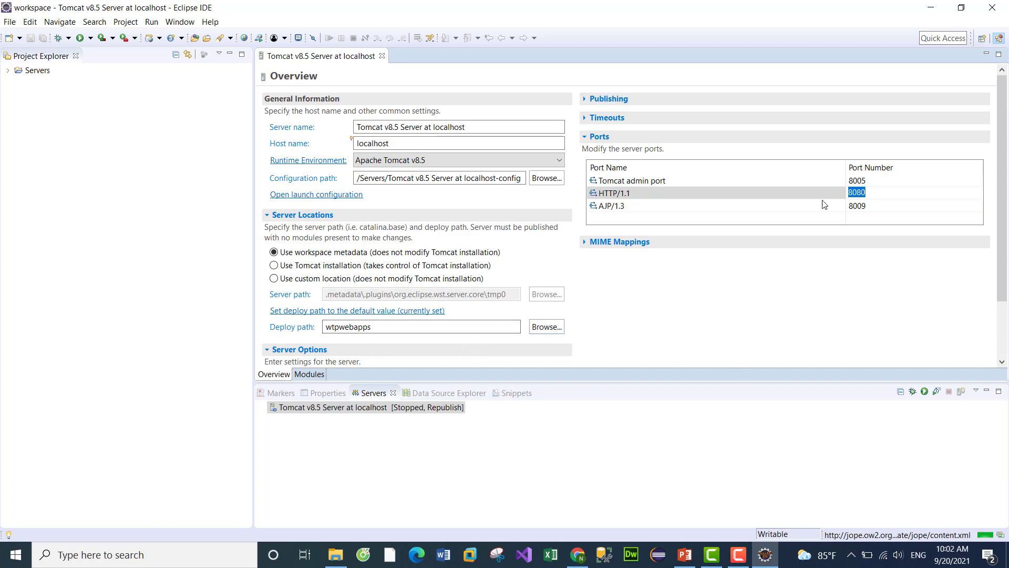
{"action": "left_click_drag", "start_coordinate": [877, 193], "coordinate": [847, 193]}
{"action": "left_click", "coordinate": [382, 56]}
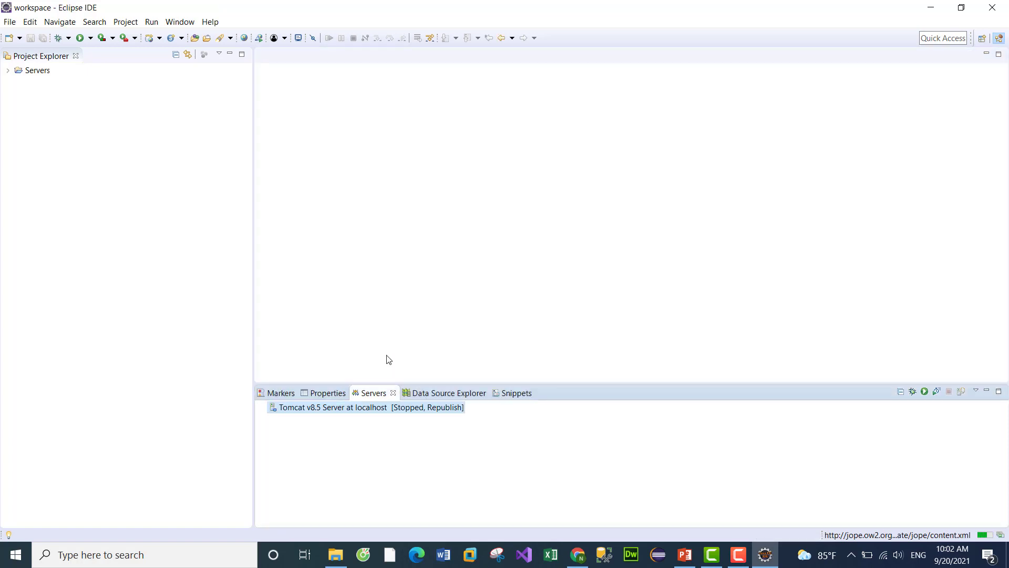
Start the Tomcat v8.5 server, and switch to Chrome to load localhost:8080 as a test.
{"action": "right_click", "coordinate": [374, 409]}
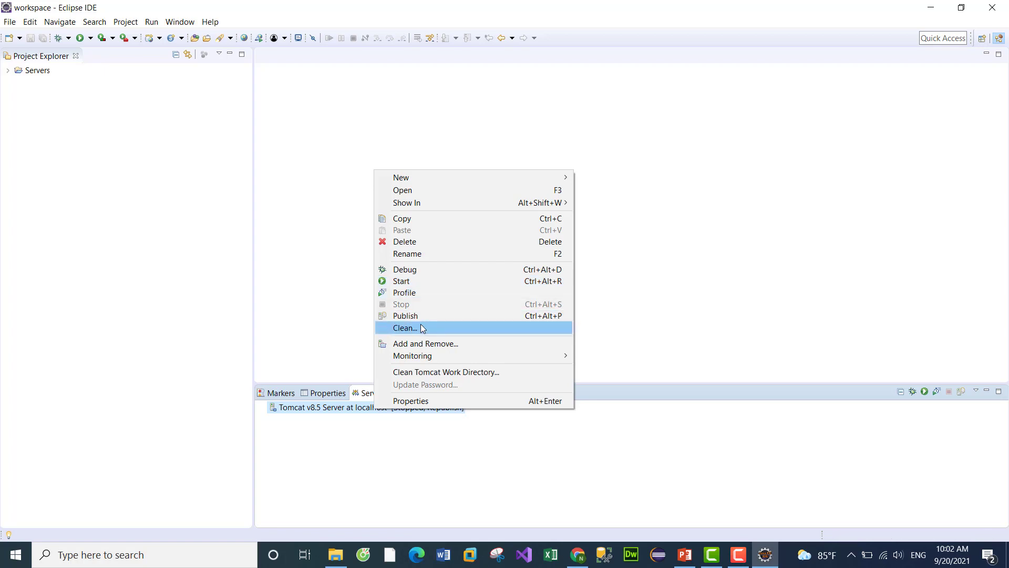
{"action": "left_click", "coordinate": [422, 284]}
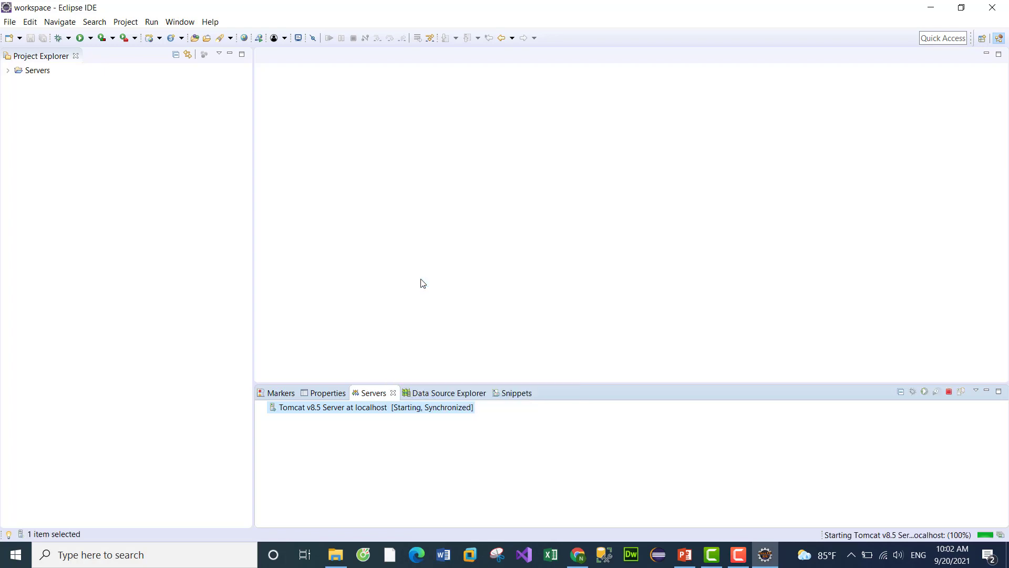
{"action": "left_click", "coordinate": [578, 554]}
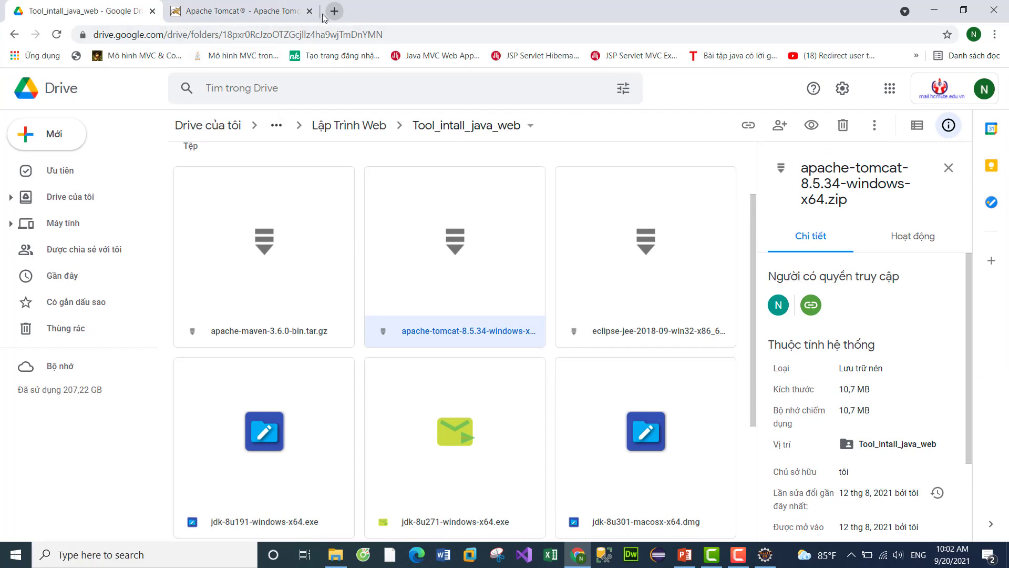
{"action": "left_click", "coordinate": [279, 11]}
{"action": "left_click", "coordinate": [283, 37]}
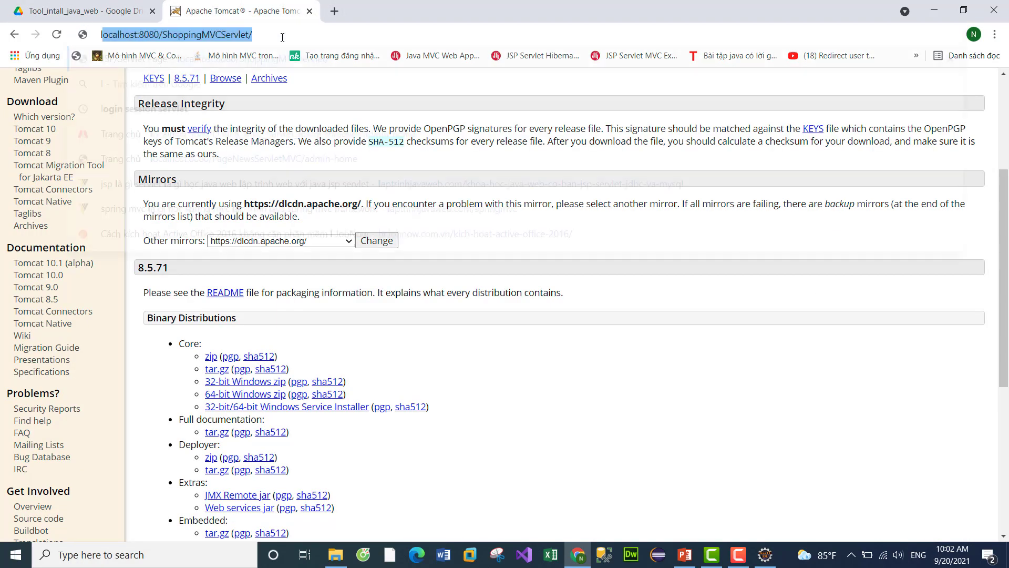
{"action": "type", "text": "lo"}
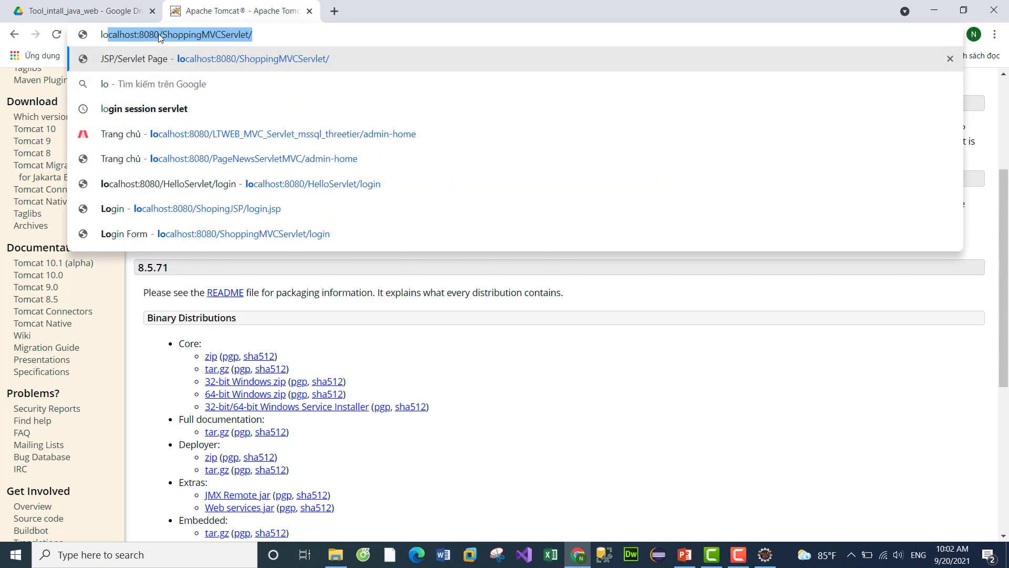
{"action": "type", "text": "calhost:8080/"}
{"action": "key", "text": "Delete"}
{"action": "key", "text": "BackSpace"}
{"action": "key", "text": "Return"}
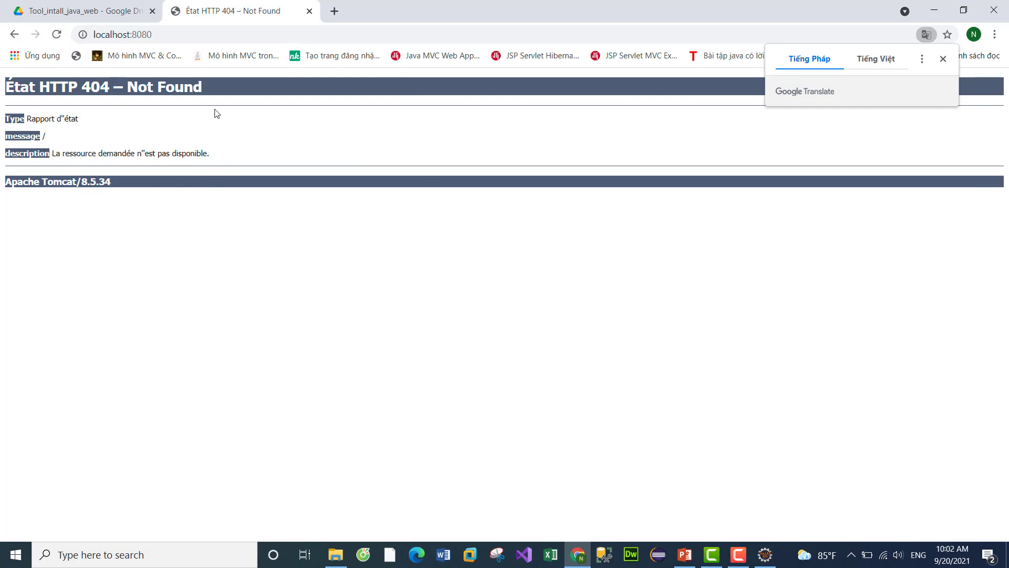
Switch back to Eclipse and expand the Servers project and its Tomcat v8.5 configuration folder to view the files.
{"action": "left_click", "coordinate": [766, 555]}
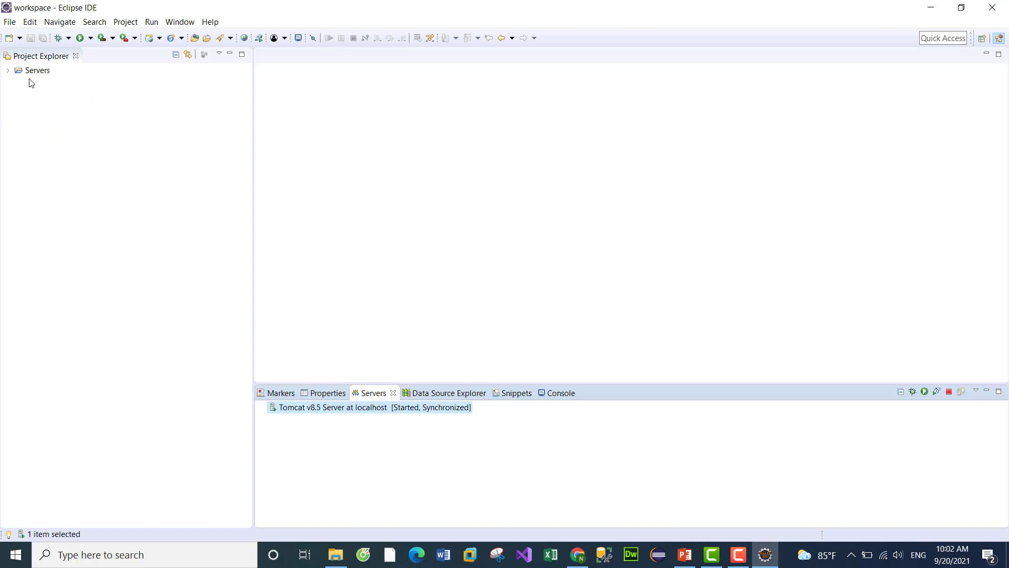
{"action": "left_click", "coordinate": [9, 75]}
{"action": "left_click", "coordinate": [8, 74]}
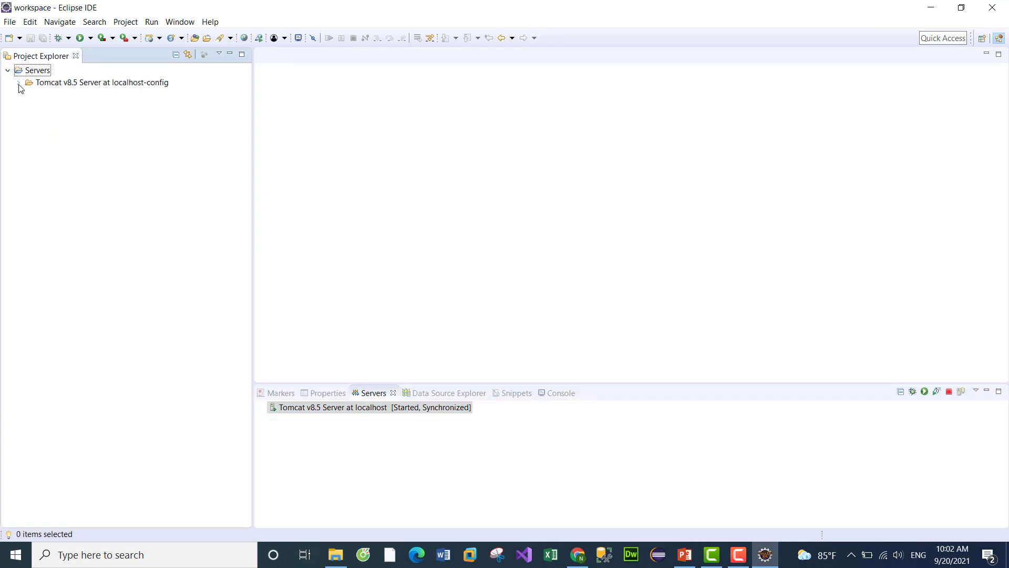
{"action": "left_click", "coordinate": [18, 83]}
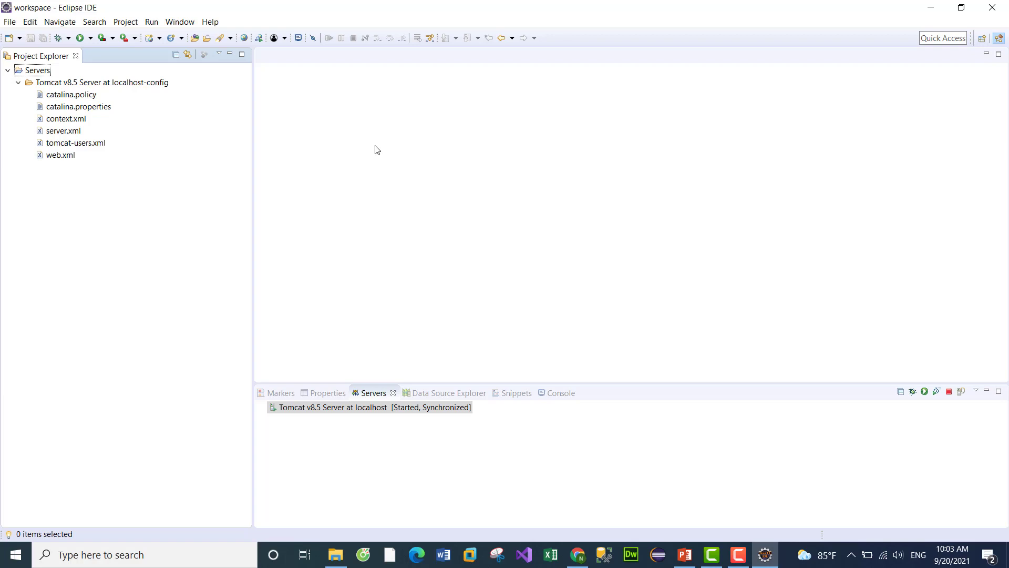
Look at the available types for a new project, including Maven Project, without creating one.
{"action": "left_click", "coordinate": [10, 23]}
{"action": "mouse_move", "coordinate": [18, 39]}
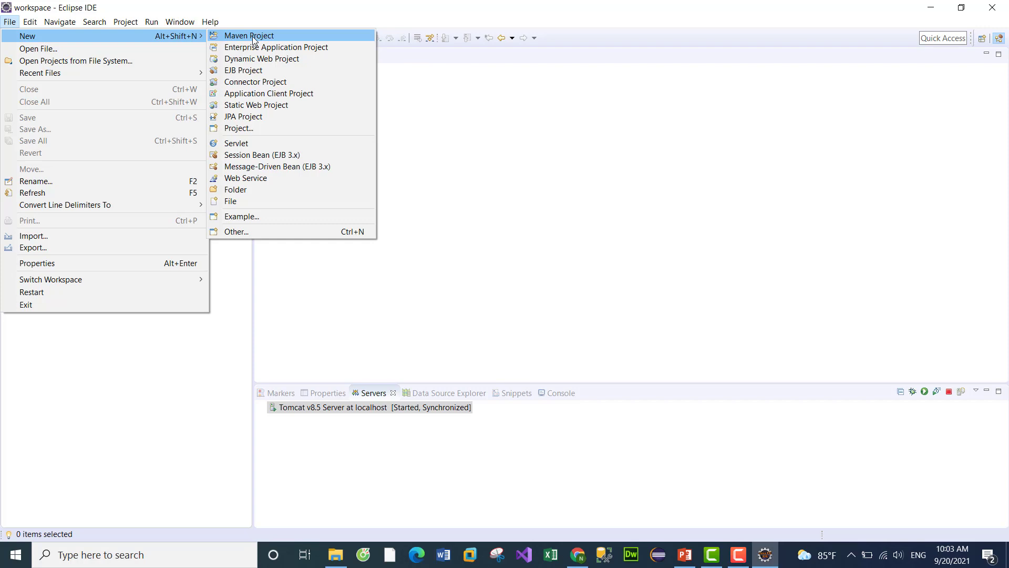
{"action": "left_click", "coordinate": [671, 286]}
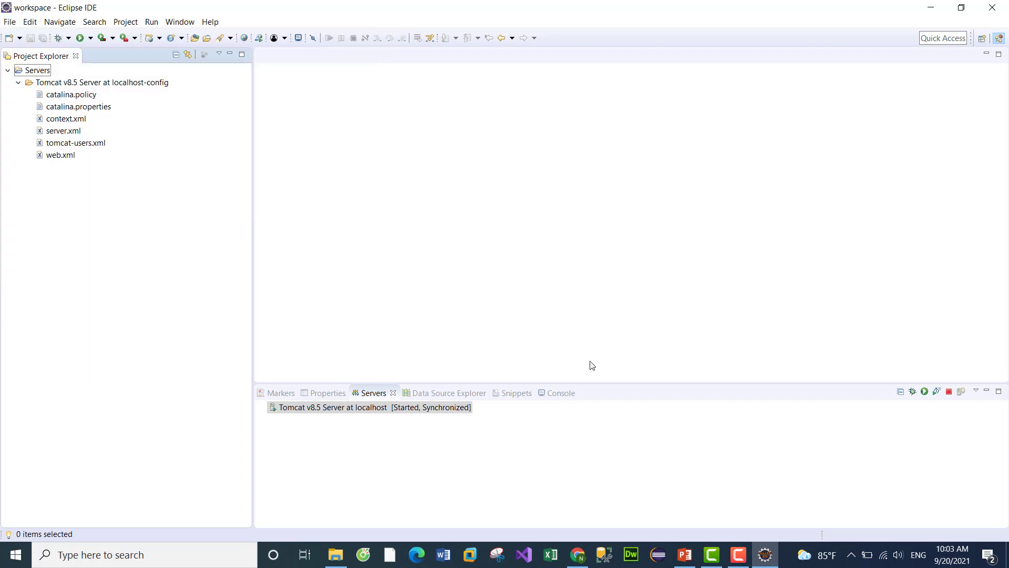
Switch to the Tool_intall_java_web Drive folder in Chrome and select the apache-maven-3.6.0-bin.tar.gz archive to view its details.
{"action": "left_click", "coordinate": [578, 556]}
{"action": "left_click", "coordinate": [90, 11]}
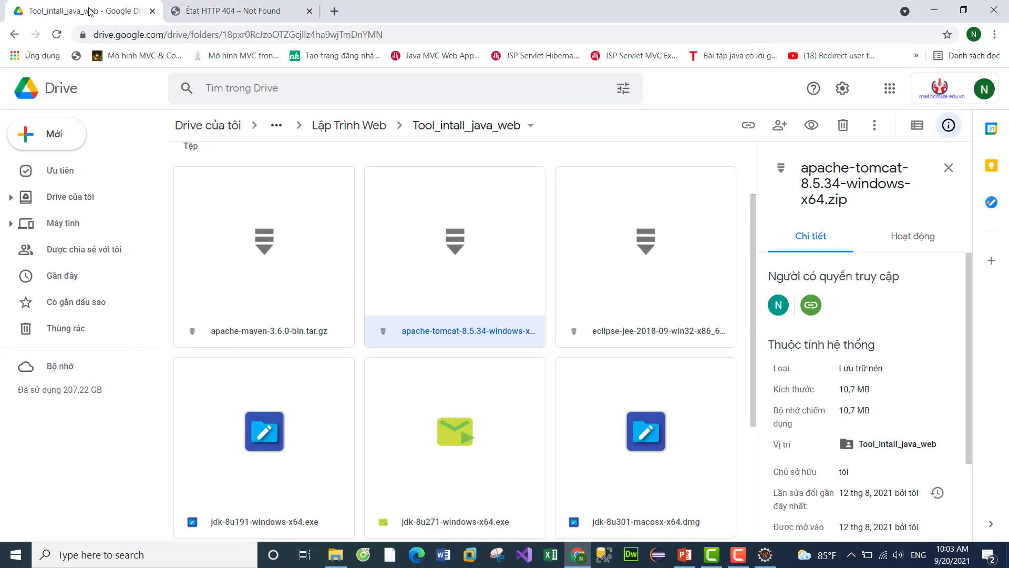
{"action": "scroll", "coordinate": [635, 283], "scroll_direction": "down", "scroll_amount": 1}
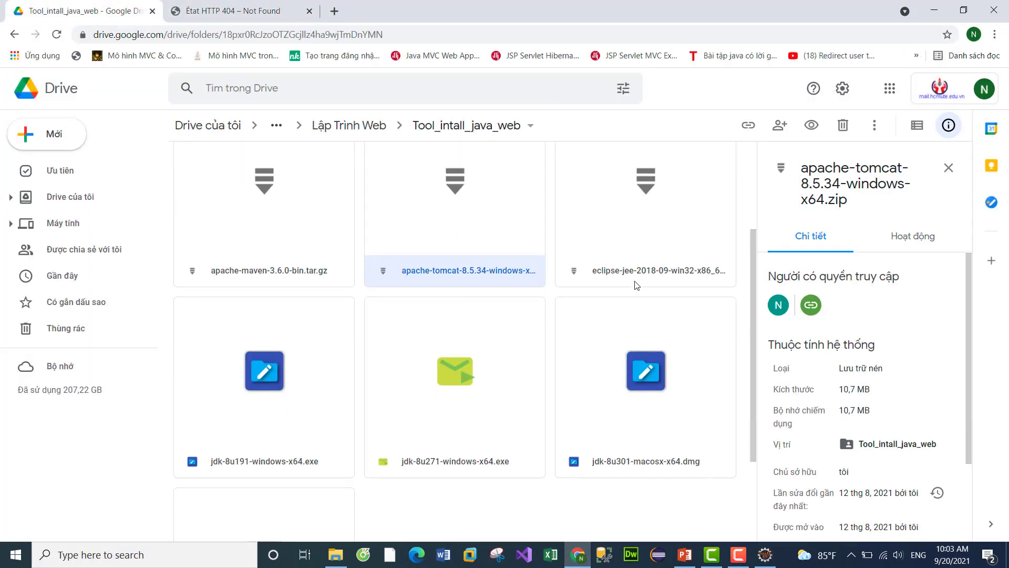
{"action": "left_click", "coordinate": [310, 226]}
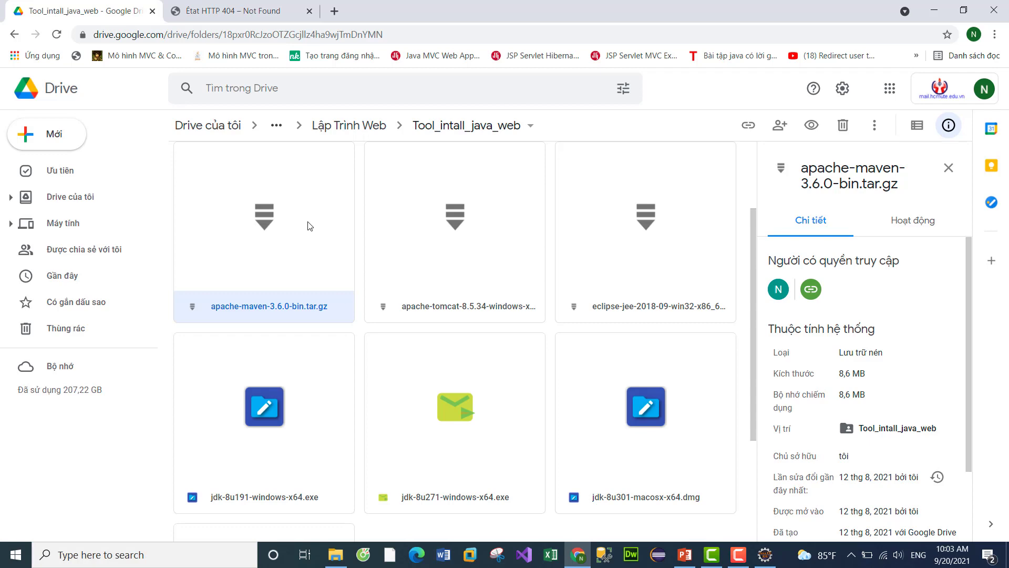
Switch to File Explorer and open the apache-maven-3.6.3 folder on Local Disk (C:).
{"action": "left_click", "coordinate": [335, 554]}
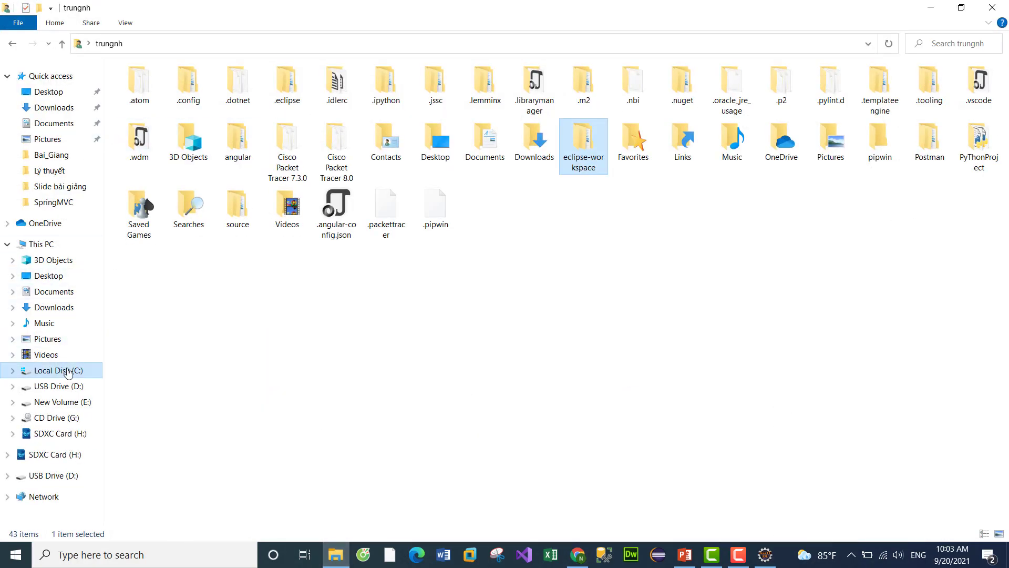
{"action": "left_click", "coordinate": [66, 371]}
{"action": "double_click", "coordinate": [179, 89]}
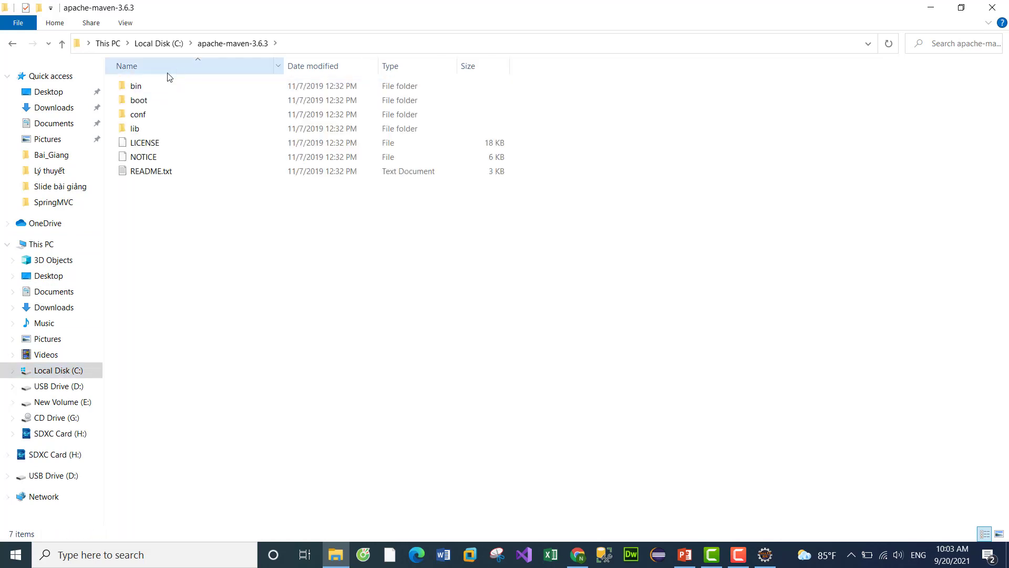
Return to Local Disk (C:), open the Windows environment variables from this PC's advanced system settings, and select the MAVEN_HOME system variable.
{"action": "left_click", "coordinate": [159, 44]}
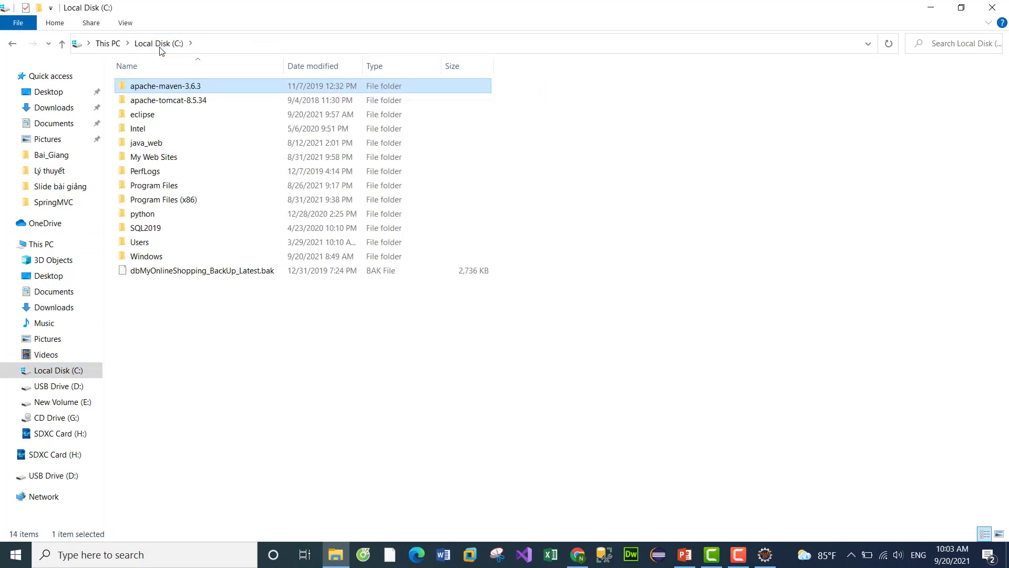
{"action": "right_click", "coordinate": [46, 245]}
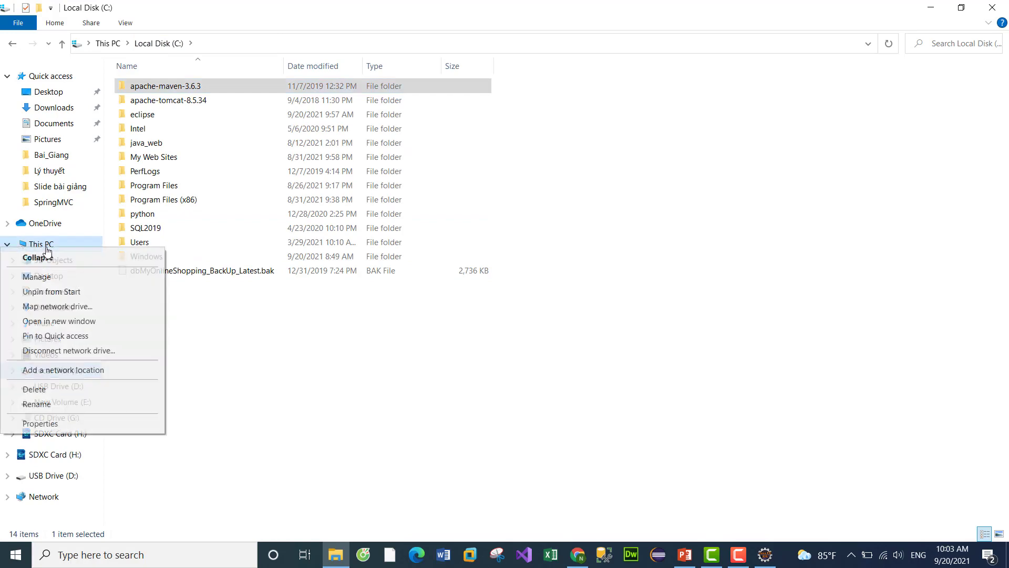
{"action": "left_click", "coordinate": [40, 423]}
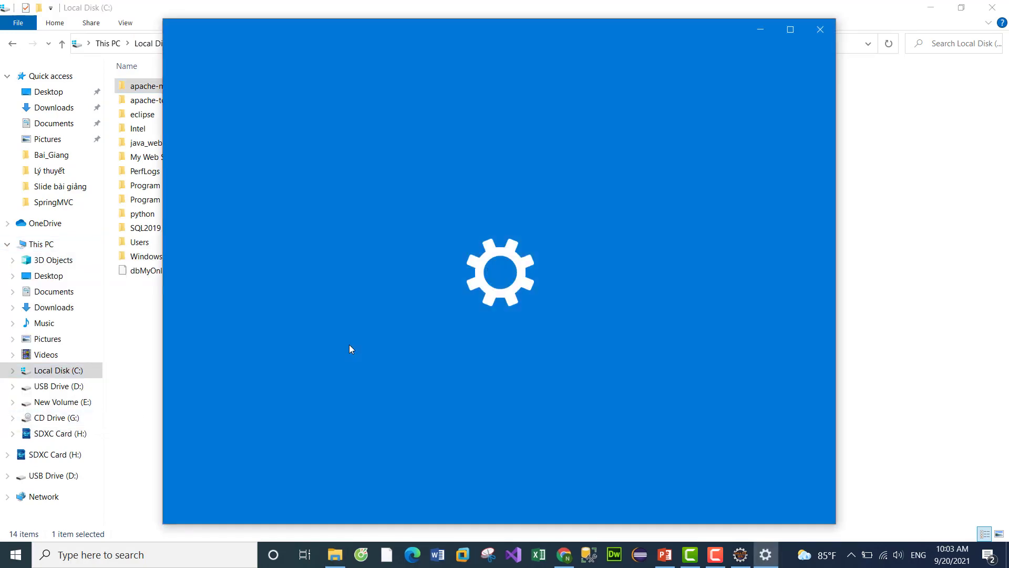
{"action": "scroll", "coordinate": [429, 436], "scroll_direction": "down", "scroll_amount": 8}
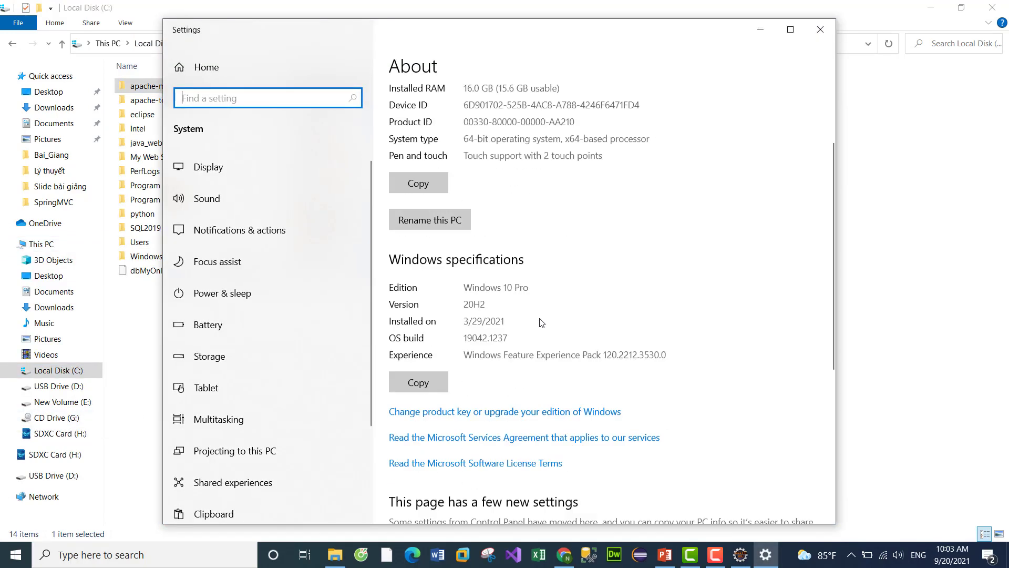
{"action": "left_click", "coordinate": [429, 412]}
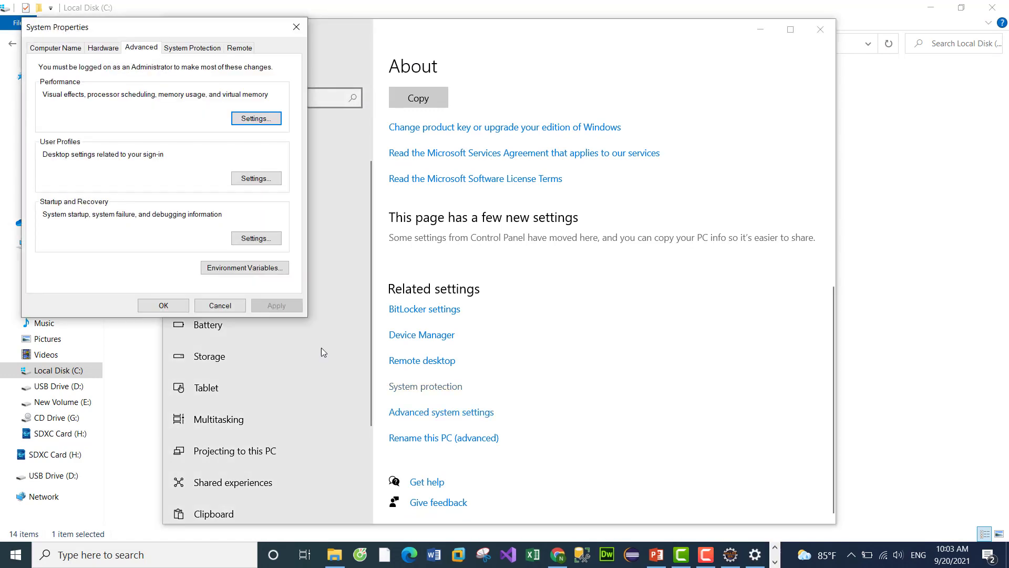
{"action": "left_click", "coordinate": [265, 268]}
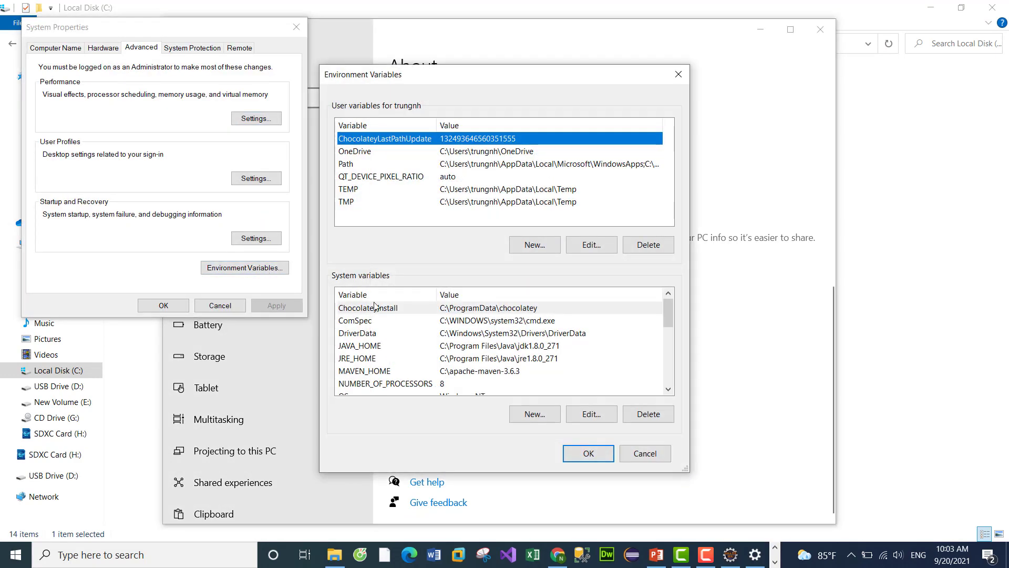
{"action": "left_click", "coordinate": [379, 372]}
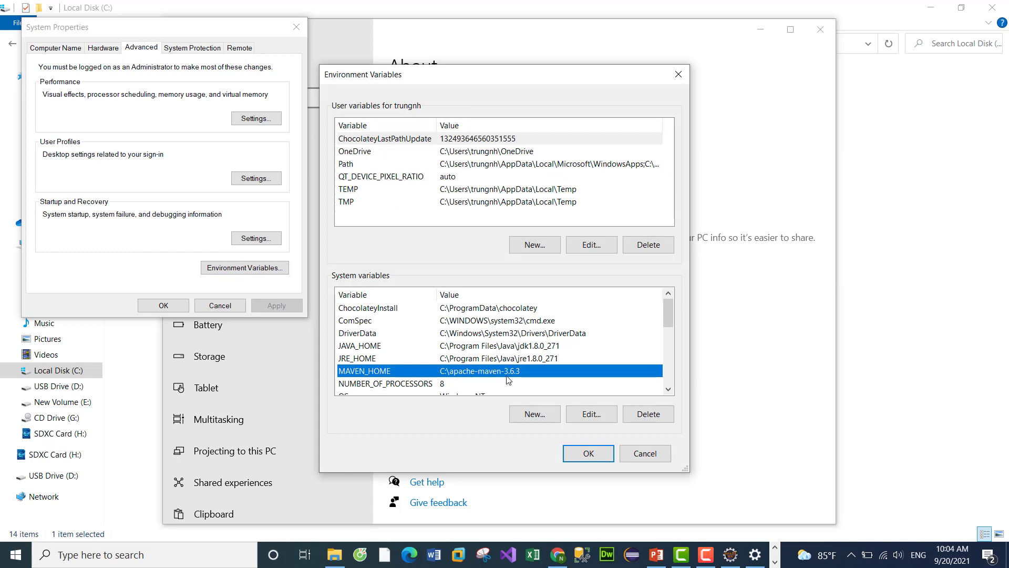
Inspect the %MAVEN_HOME%\bin entry in the system Path variable, then accept and close all system settings windows.
{"action": "scroll", "coordinate": [508, 380], "scroll_direction": "down", "scroll_amount": 2}
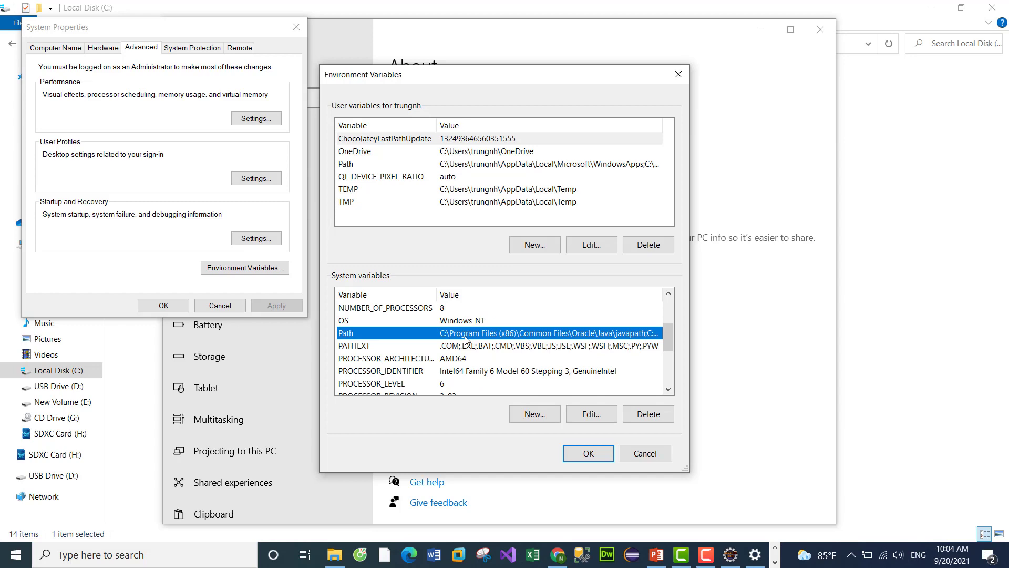
{"action": "double_click", "coordinate": [465, 337]}
{"action": "scroll", "coordinate": [446, 373], "scroll_direction": "down", "scroll_amount": 2}
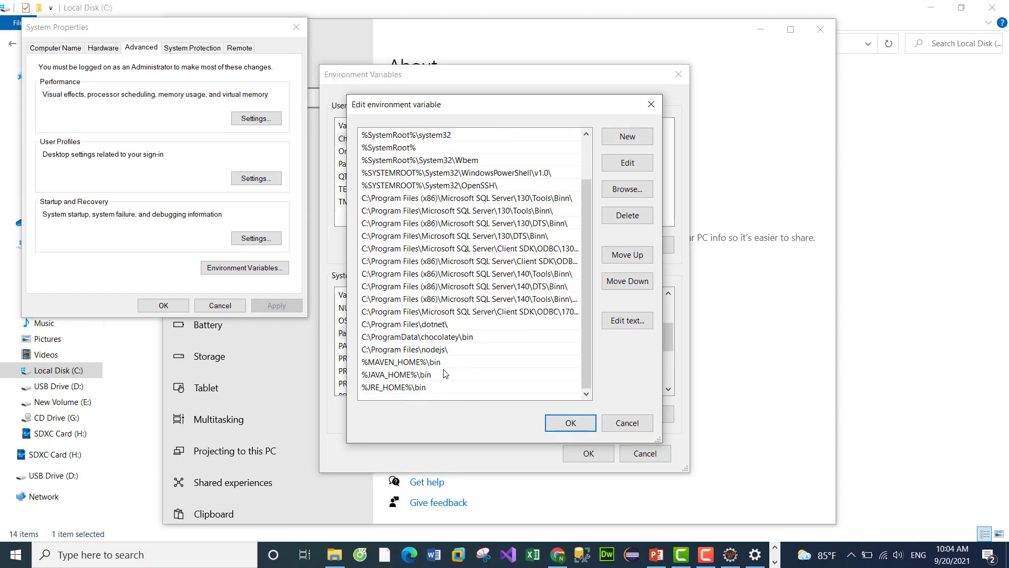
{"action": "left_click", "coordinate": [391, 365]}
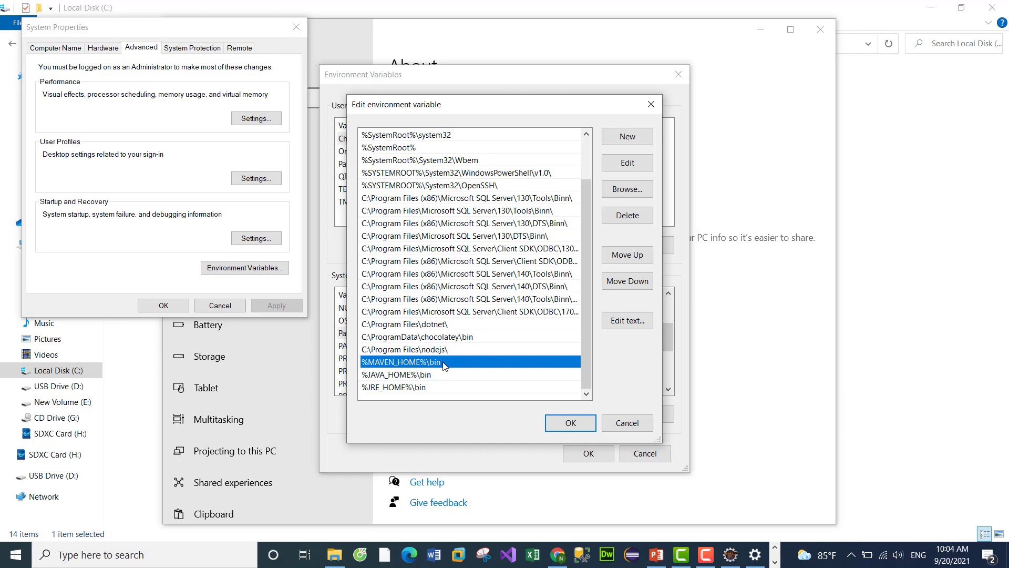
{"action": "left_click", "coordinate": [577, 423]}
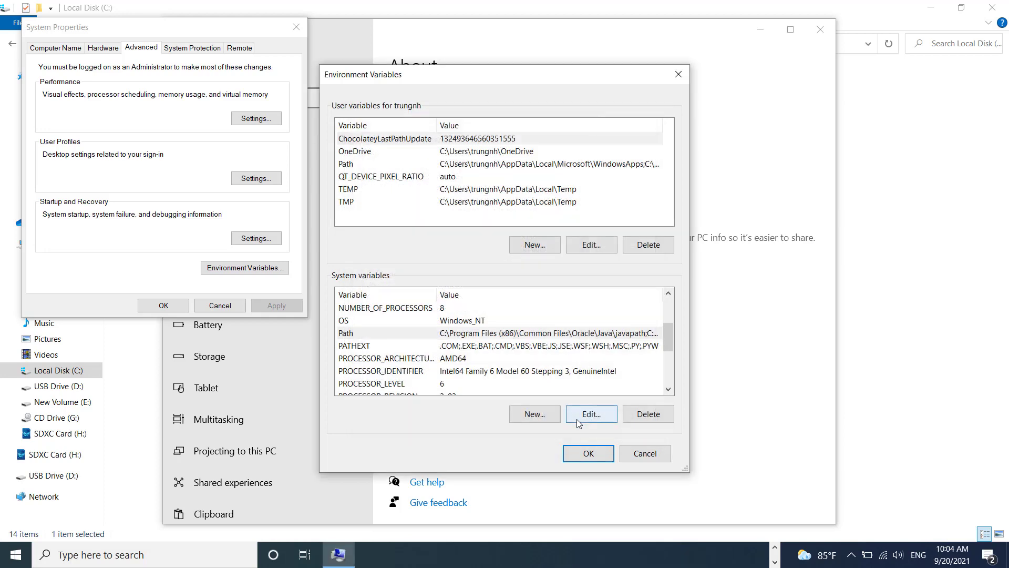
{"action": "left_click", "coordinate": [183, 307]}
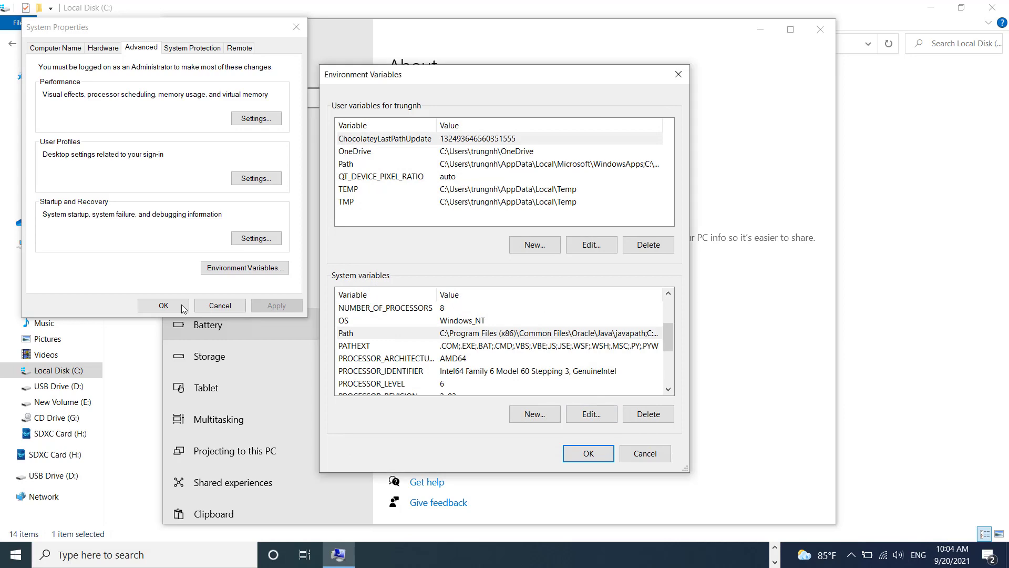
{"action": "left_click", "coordinate": [588, 454]}
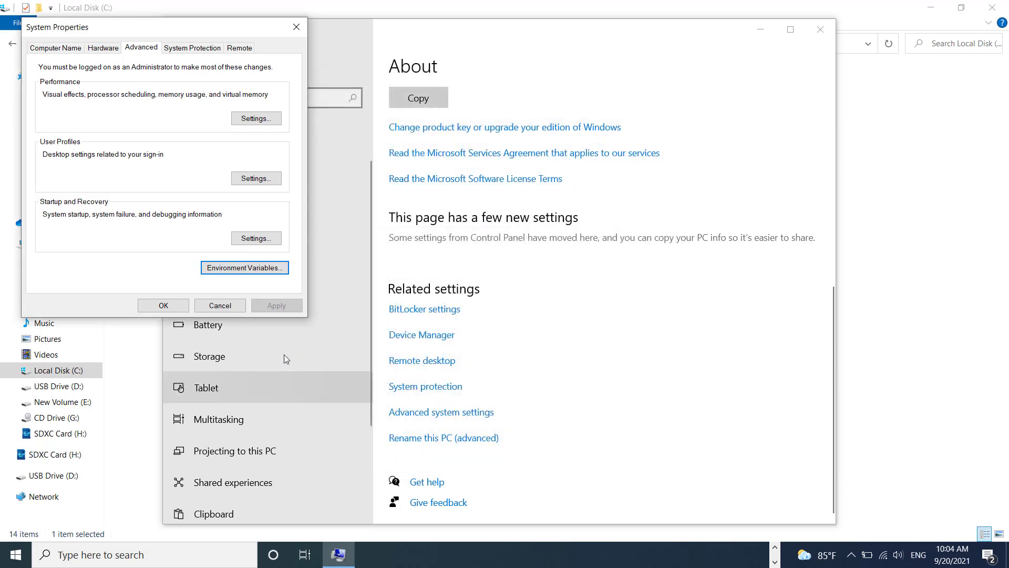
{"action": "left_click", "coordinate": [167, 307]}
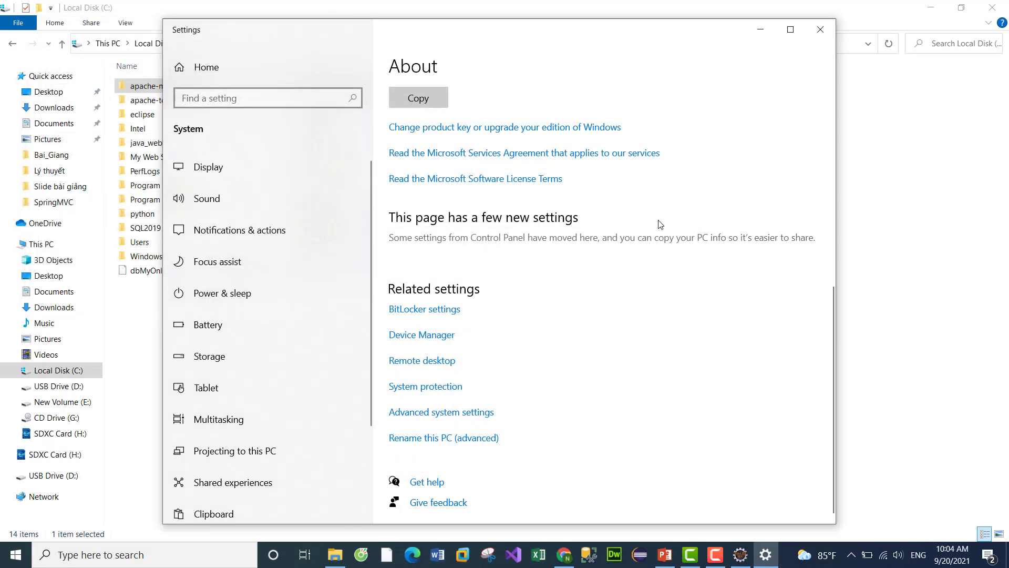
{"action": "left_click", "coordinate": [819, 31]}
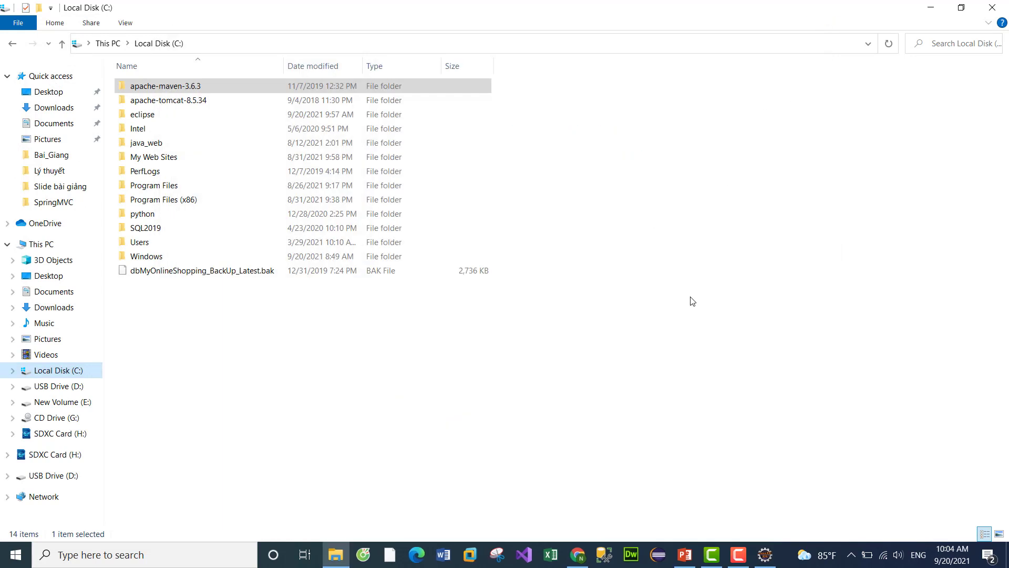
Switch to Eclipse and open the Maven User Settings page in Preferences.
{"action": "left_click", "coordinate": [767, 555]}
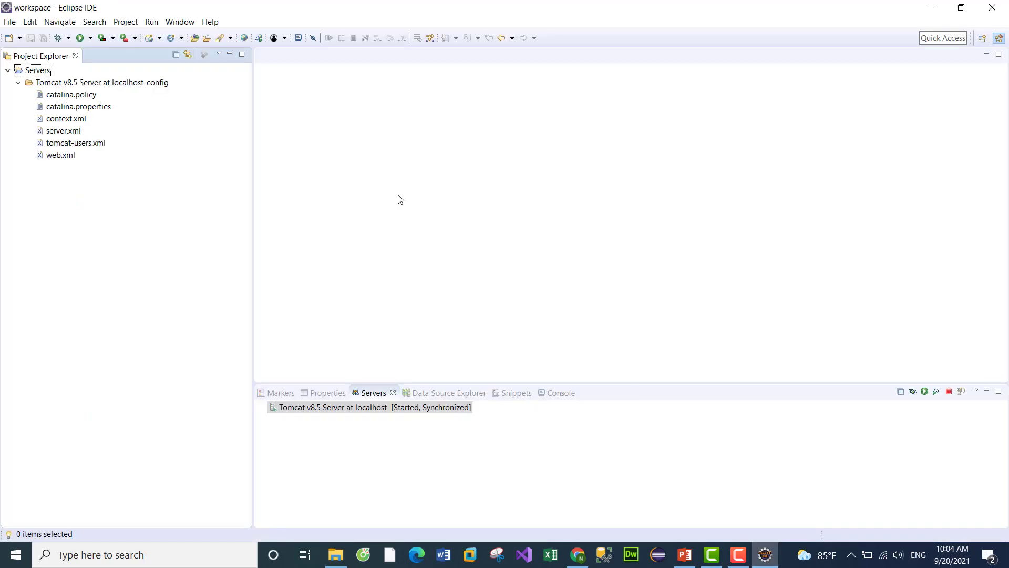
{"action": "left_click", "coordinate": [177, 22]}
{"action": "left_click", "coordinate": [198, 135]}
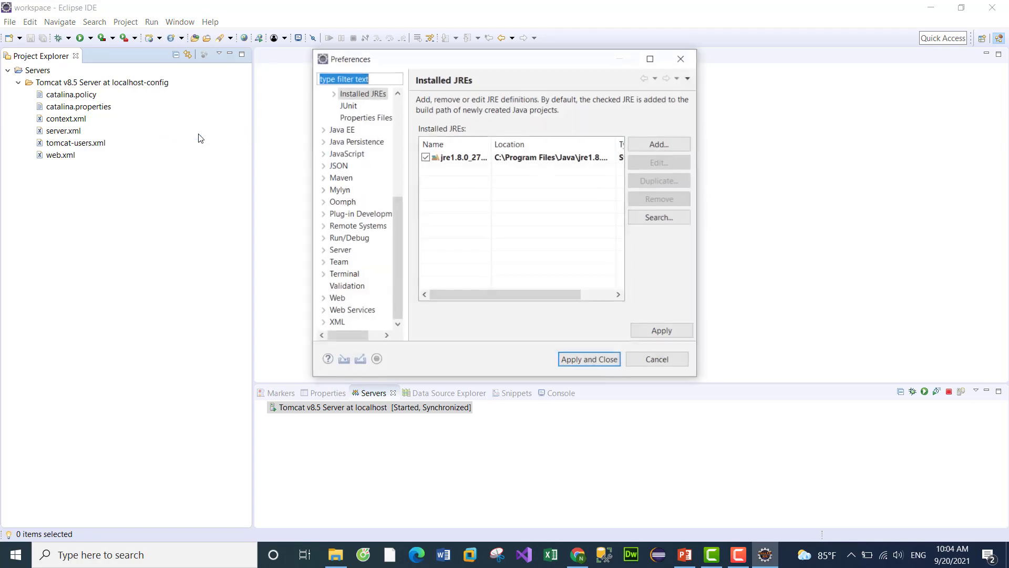
{"action": "left_click", "coordinate": [336, 178]}
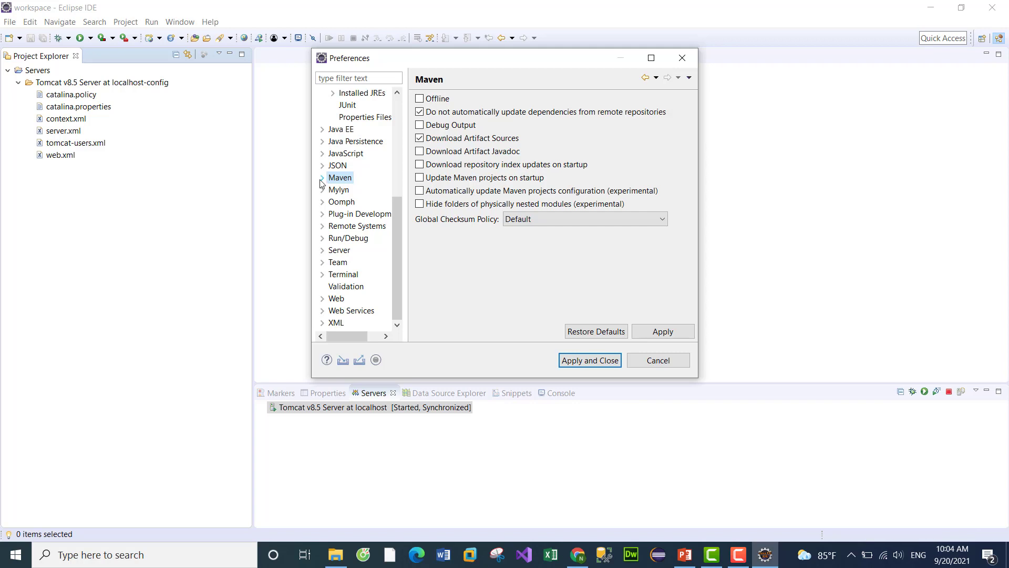
{"action": "left_click", "coordinate": [321, 177]}
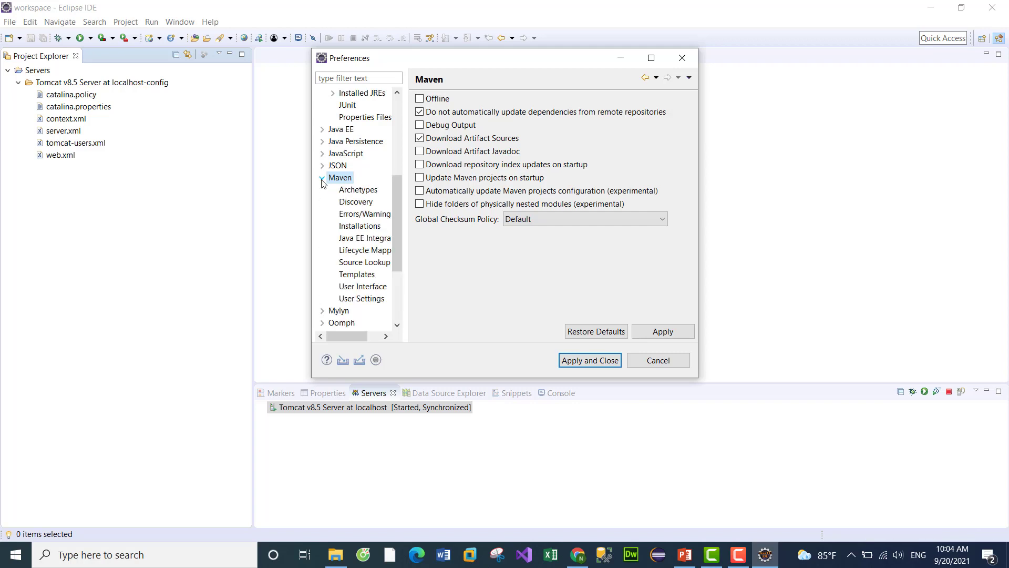
{"action": "left_click", "coordinate": [367, 298]}
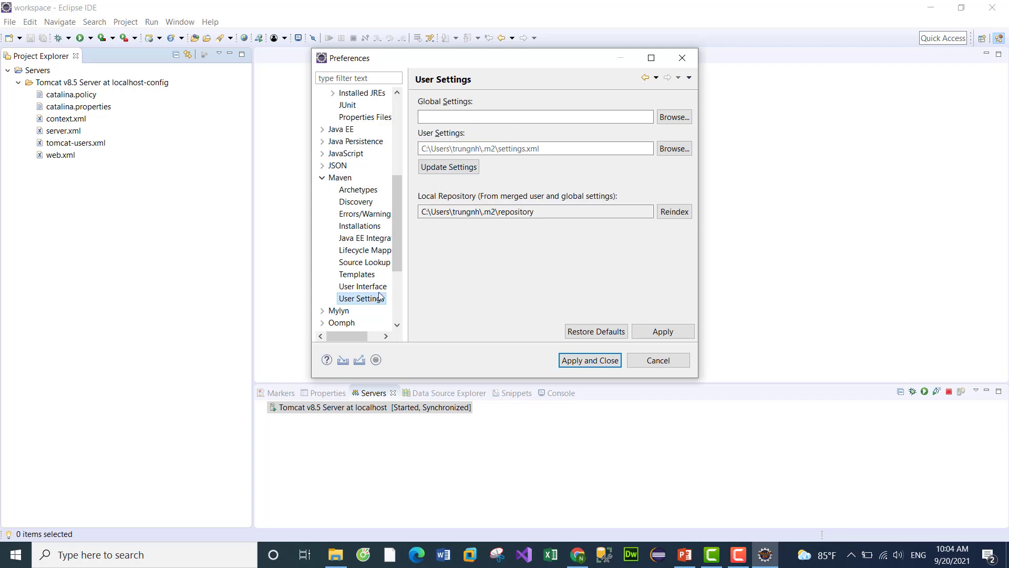
Check the user settings file field and select the Local Repository path in the Maven User Settings.
{"action": "left_click", "coordinate": [496, 147]}
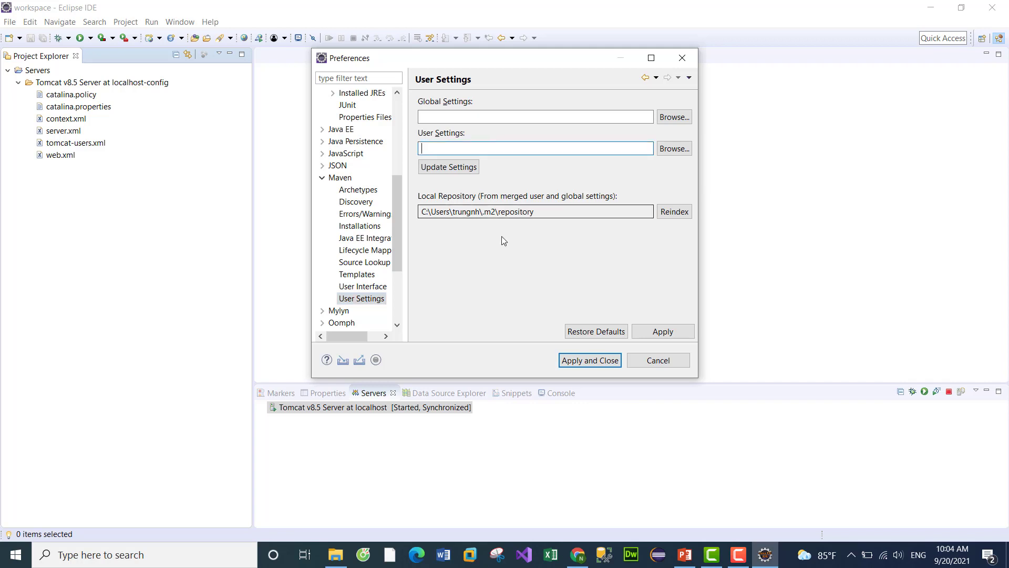
{"action": "left_click", "coordinate": [375, 288]}
{"action": "left_click", "coordinate": [370, 298]}
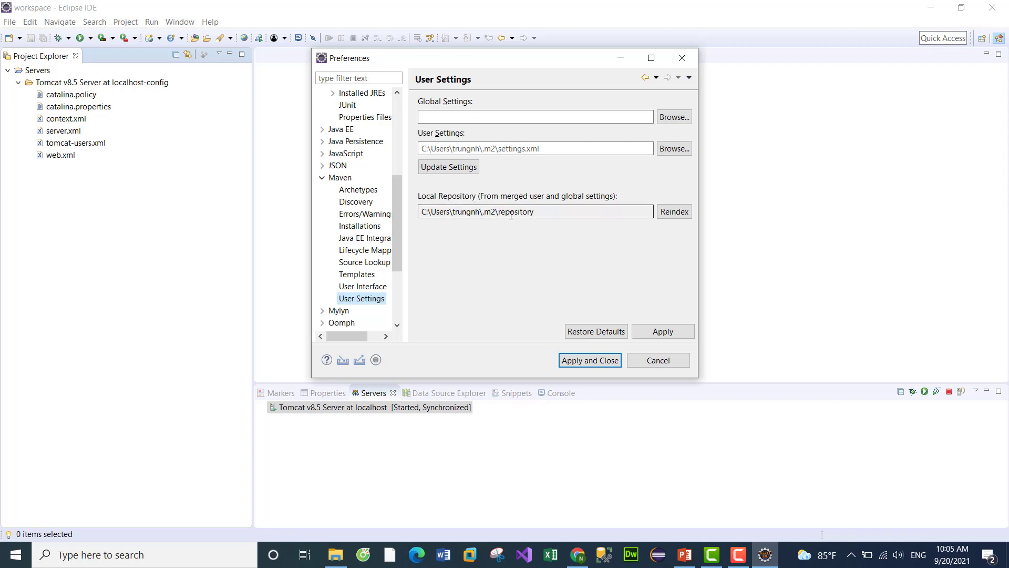
{"action": "left_click_drag", "start_coordinate": [542, 214], "coordinate": [415, 221]}
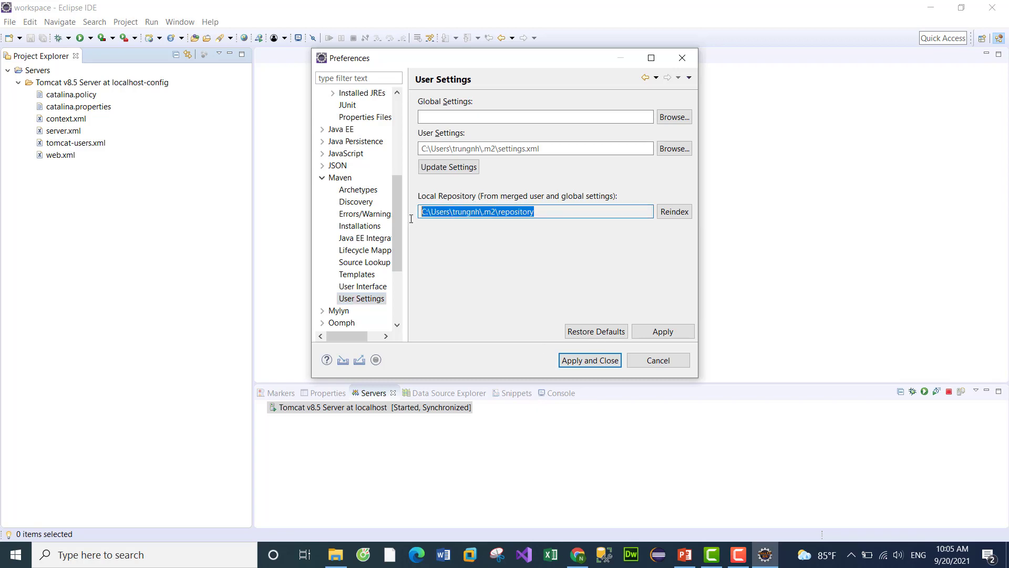
Switch to File Explorer and open settings.xml from the conf folder of apache-maven-3.6.3 in Notepad.
{"action": "left_click", "coordinate": [335, 560]}
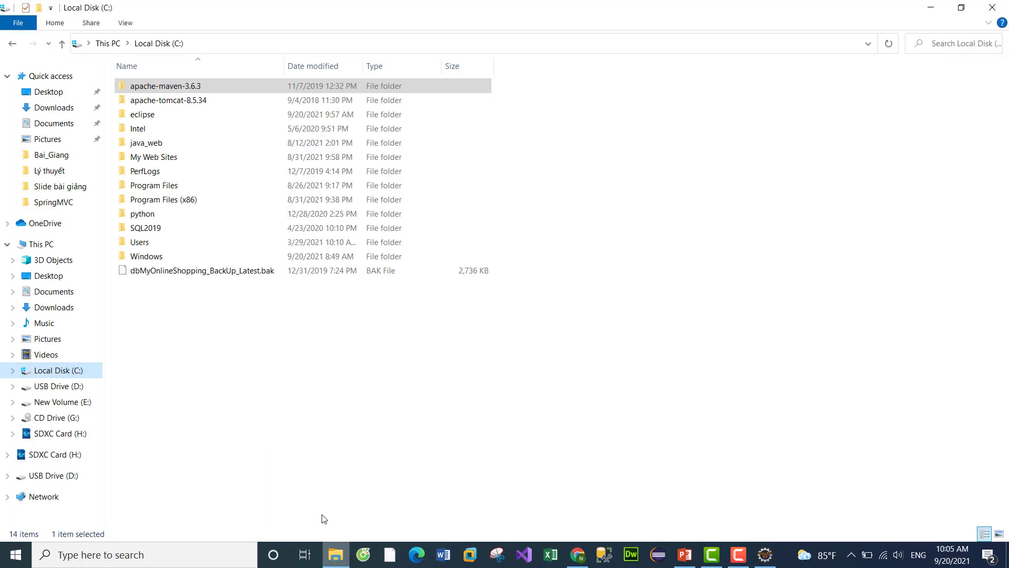
{"action": "double_click", "coordinate": [185, 87]}
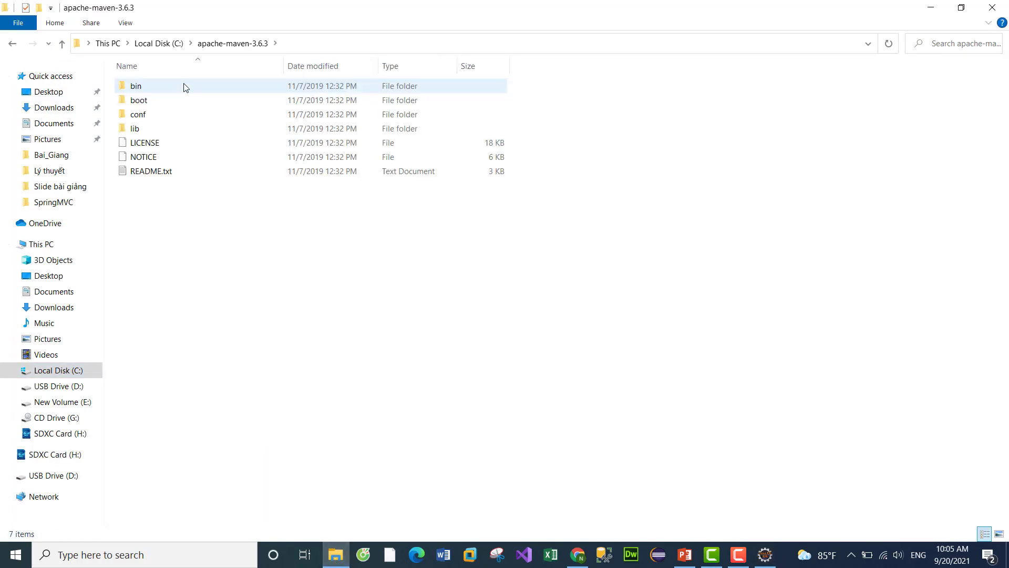
{"action": "double_click", "coordinate": [161, 117]}
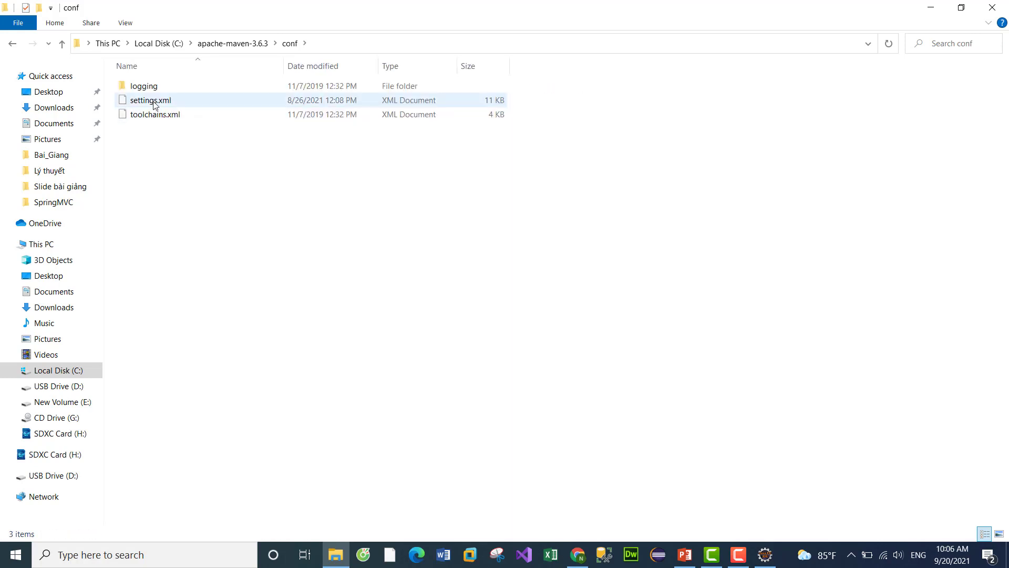
{"action": "right_click", "coordinate": [154, 105]}
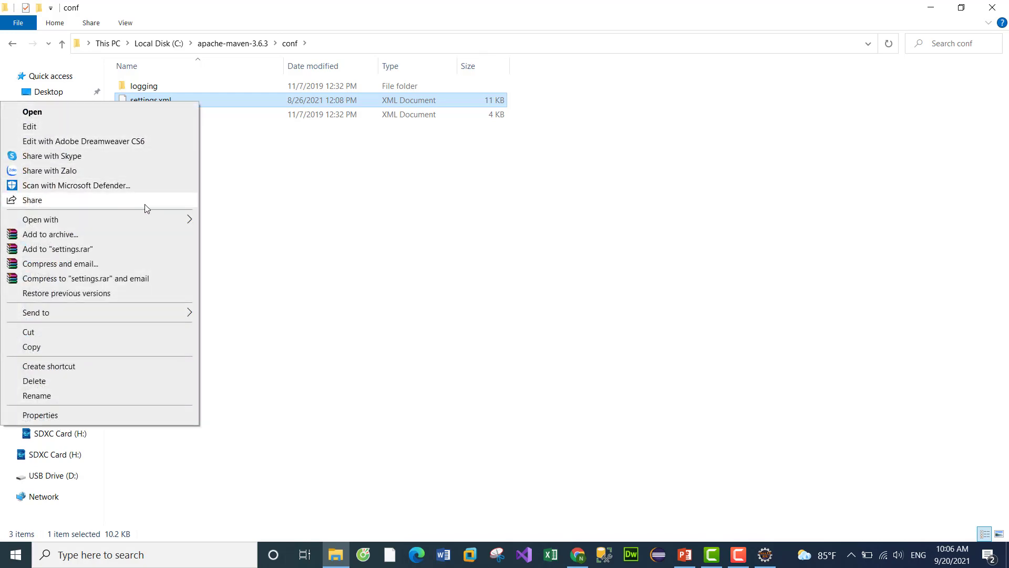
{"action": "mouse_move", "coordinate": [177, 223]}
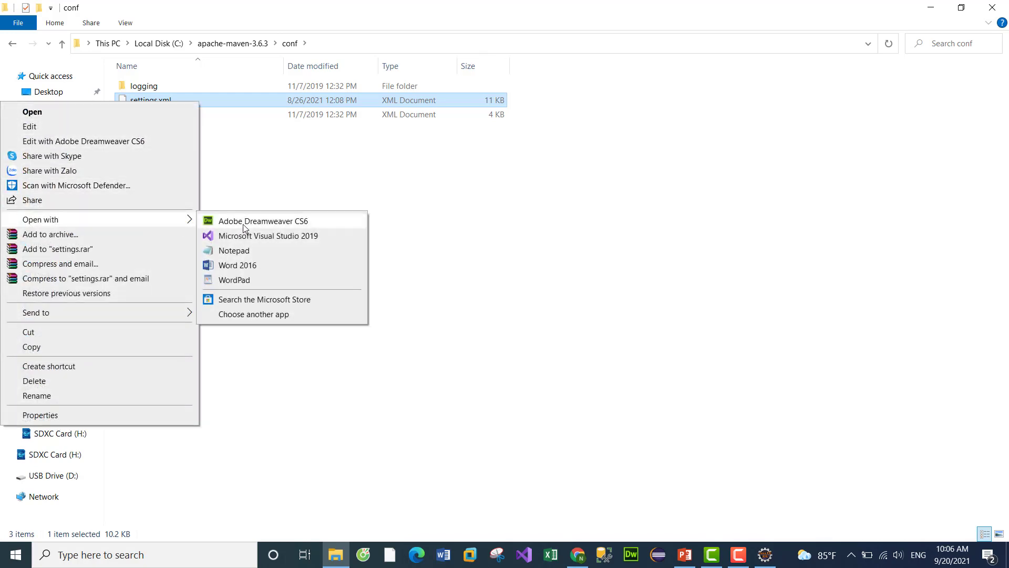
{"action": "left_click", "coordinate": [248, 256]}
Find the localRepository section in settings.xml, highlight its sample line, and select the E:\M2 path in the active entry.
{"action": "scroll", "coordinate": [411, 253], "scroll_direction": "down", "scroll_amount": 9}
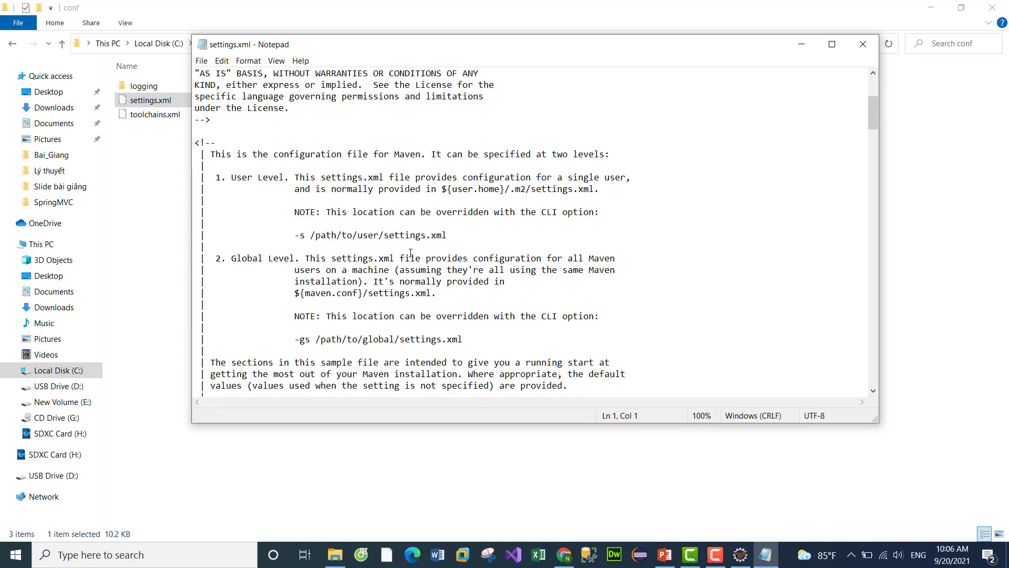
{"action": "scroll", "coordinate": [411, 253], "scroll_direction": "down", "scroll_amount": 2}
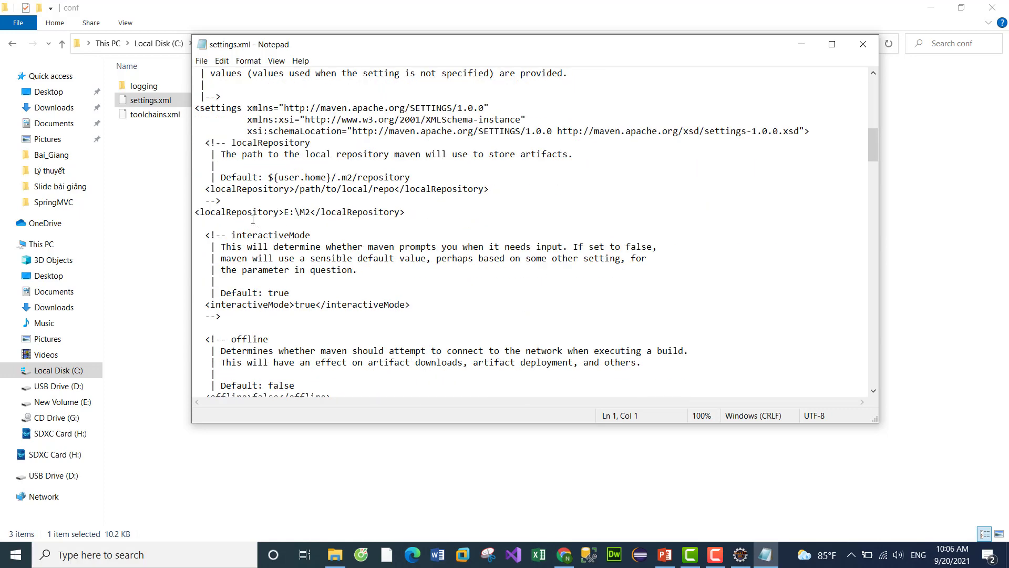
{"action": "left_click_drag", "start_coordinate": [205, 185], "coordinate": [498, 186]}
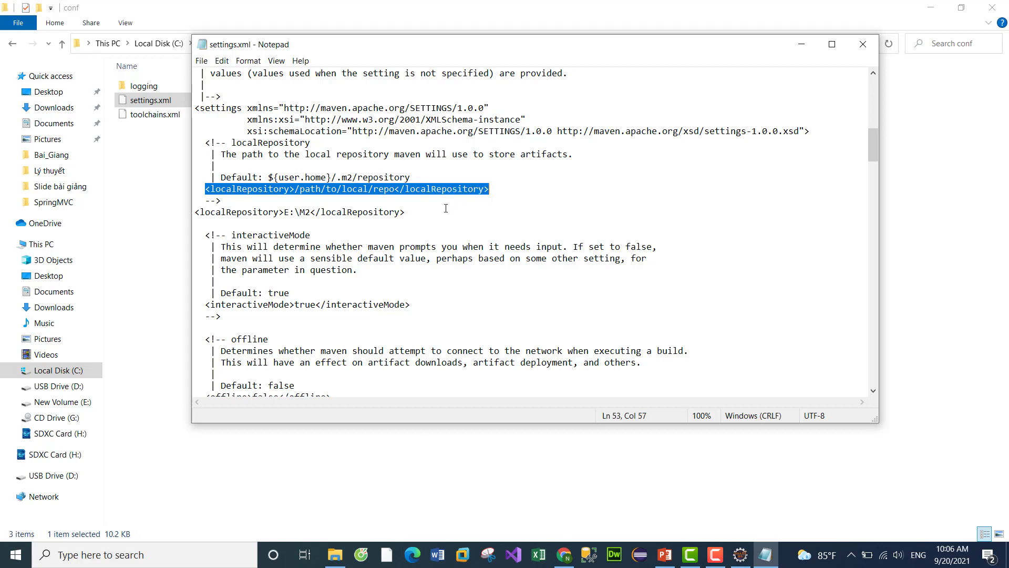
{"action": "mouse_move", "coordinate": [407, 211]}
{"action": "left_mouse_down"}
{"action": "mouse_move", "coordinate": [196, 217]}
{"action": "mouse_move", "coordinate": [405, 213]}
{"action": "left_mouse_up"}
{"action": "left_click_drag", "start_coordinate": [311, 212], "coordinate": [285, 213]}
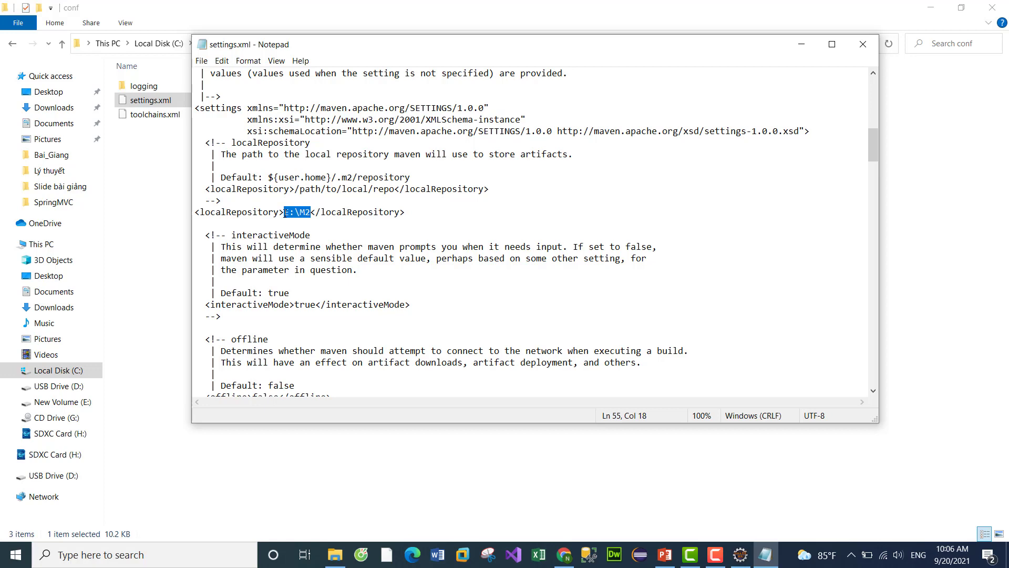
Open the M2 folder on New Volume (E:) in File Explorer and look through its library folders.
{"action": "left_click", "coordinate": [86, 402]}
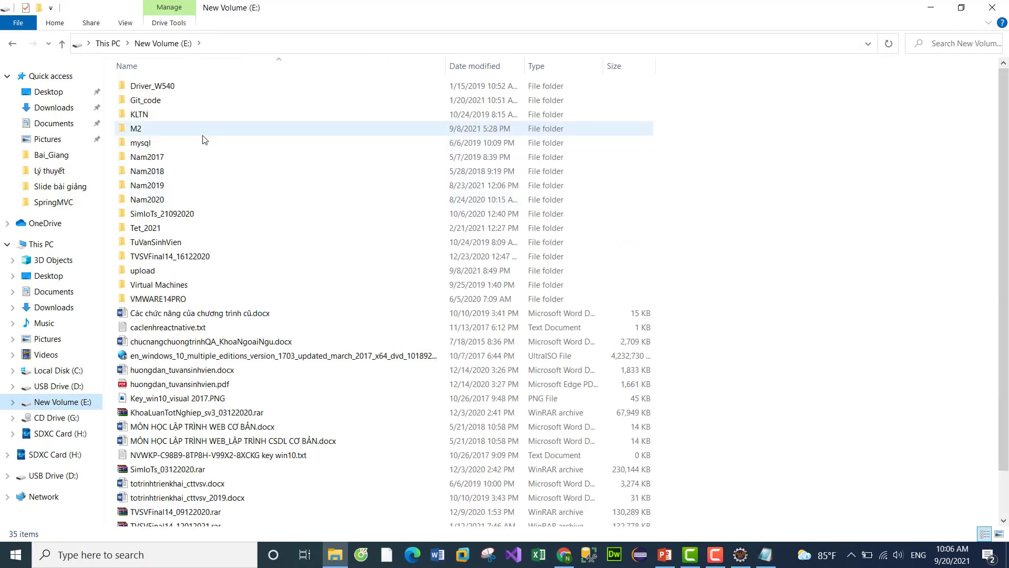
{"action": "double_click", "coordinate": [154, 130]}
{"action": "scroll", "coordinate": [189, 181], "scroll_direction": "down", "scroll_amount": 3}
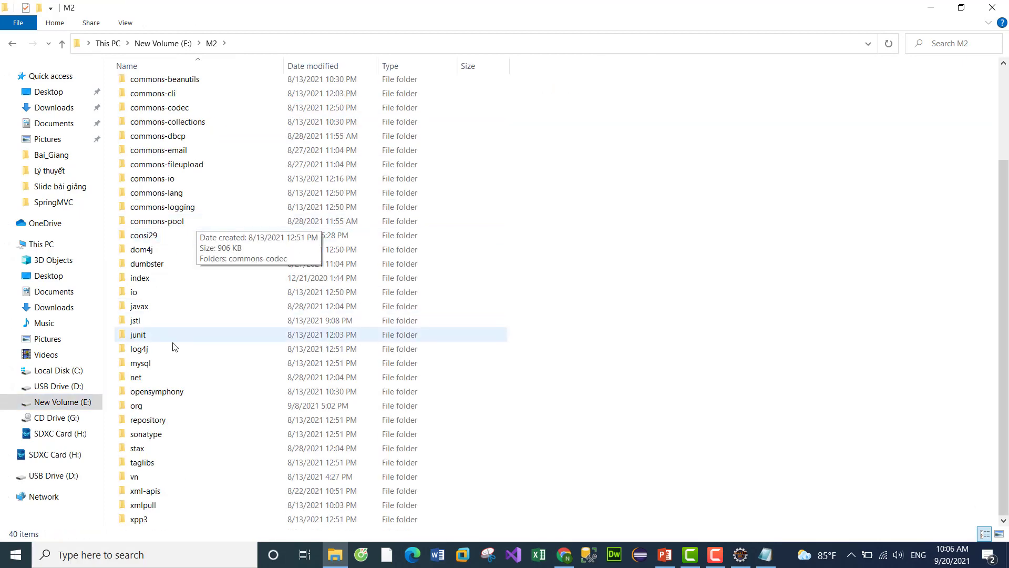
{"action": "scroll", "coordinate": [187, 326], "scroll_direction": "up", "scroll_amount": 3}
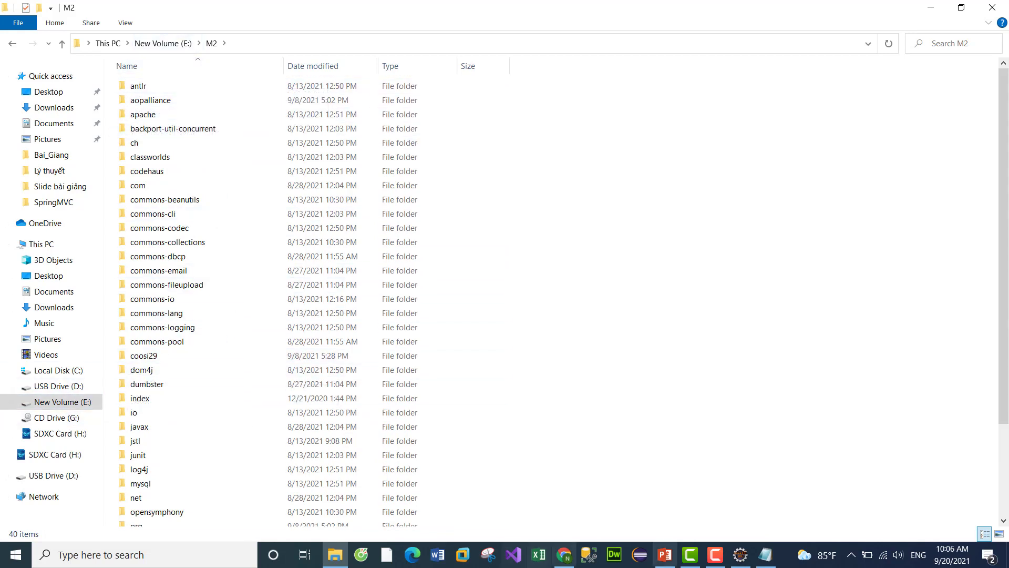
Switch back to settings.xml in Notepad, highlight the active localRepository entry for E:\M2, and close the file.
{"action": "left_click", "coordinate": [767, 562]}
{"action": "left_click_drag", "start_coordinate": [221, 212], "coordinate": [380, 221]}
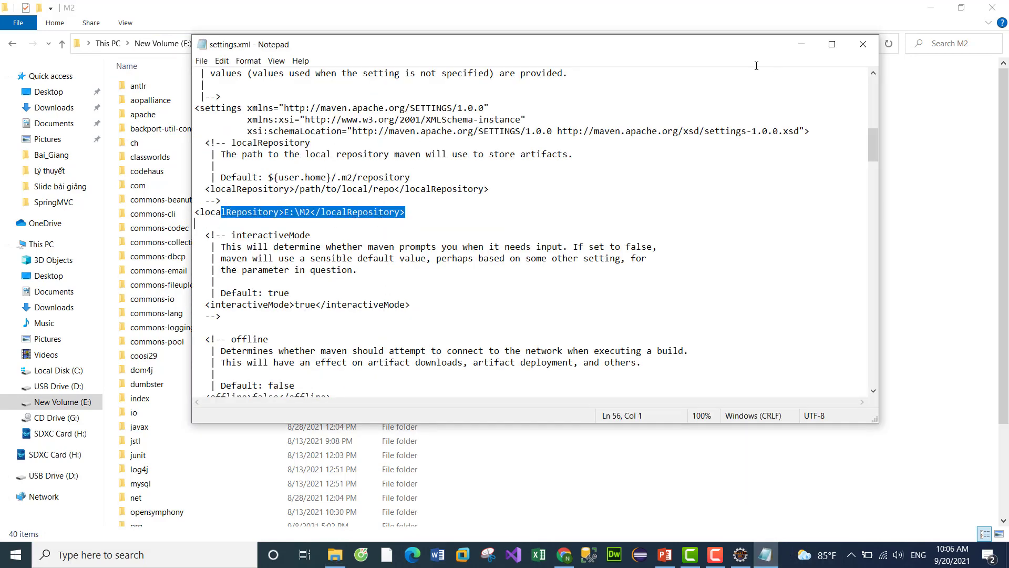
{"action": "left_click", "coordinate": [863, 43]}
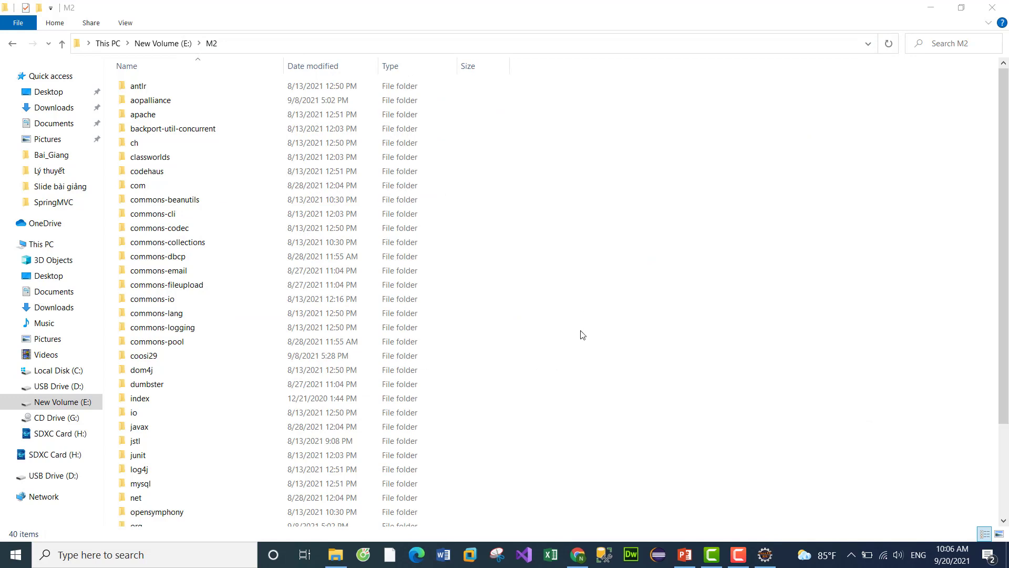
Switch to Eclipse, set the Maven User Settings file to C:\apache-maven-3.6.3\conf\settings.xml, and apply and close the preferences.
{"action": "left_click", "coordinate": [767, 556]}
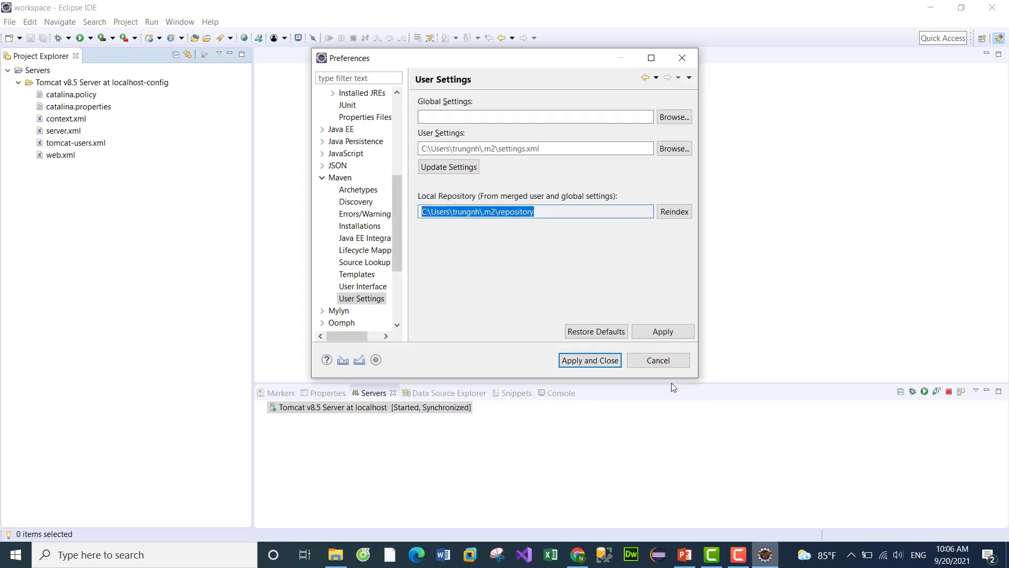
{"action": "left_click", "coordinate": [671, 150]}
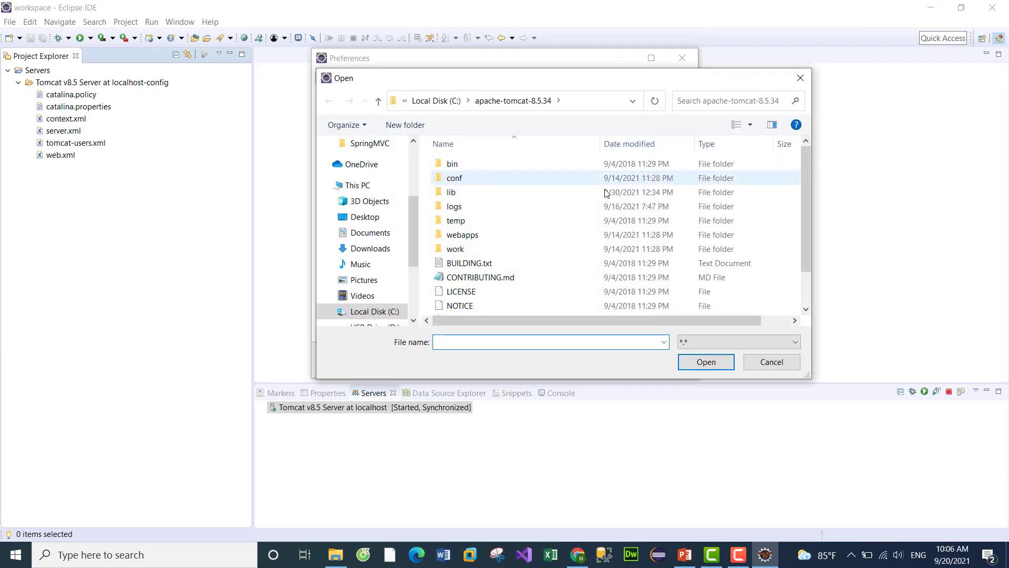
{"action": "left_click", "coordinate": [436, 101]}
{"action": "double_click", "coordinate": [476, 165]}
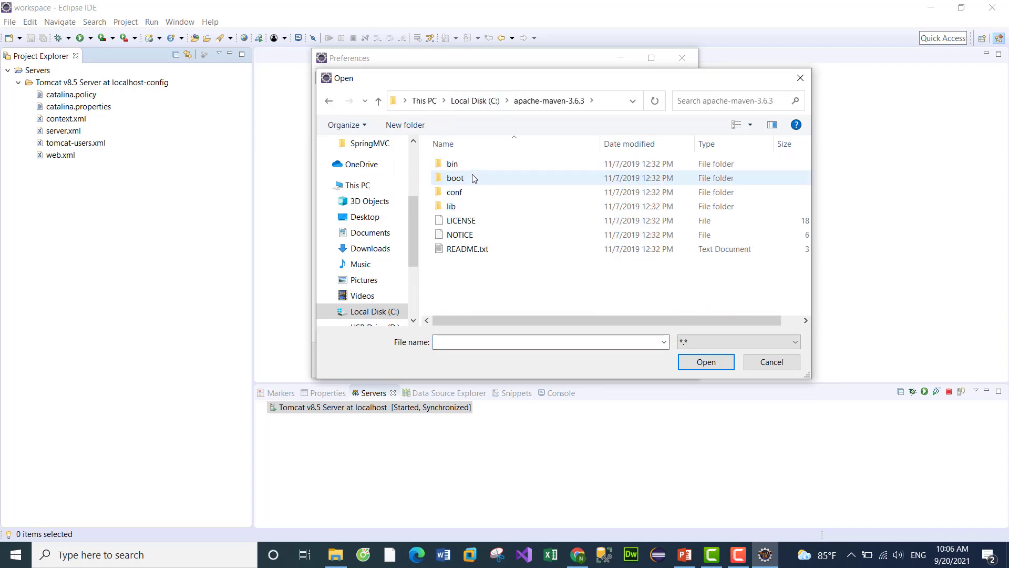
{"action": "double_click", "coordinate": [470, 192]}
{"action": "double_click", "coordinate": [468, 179]}
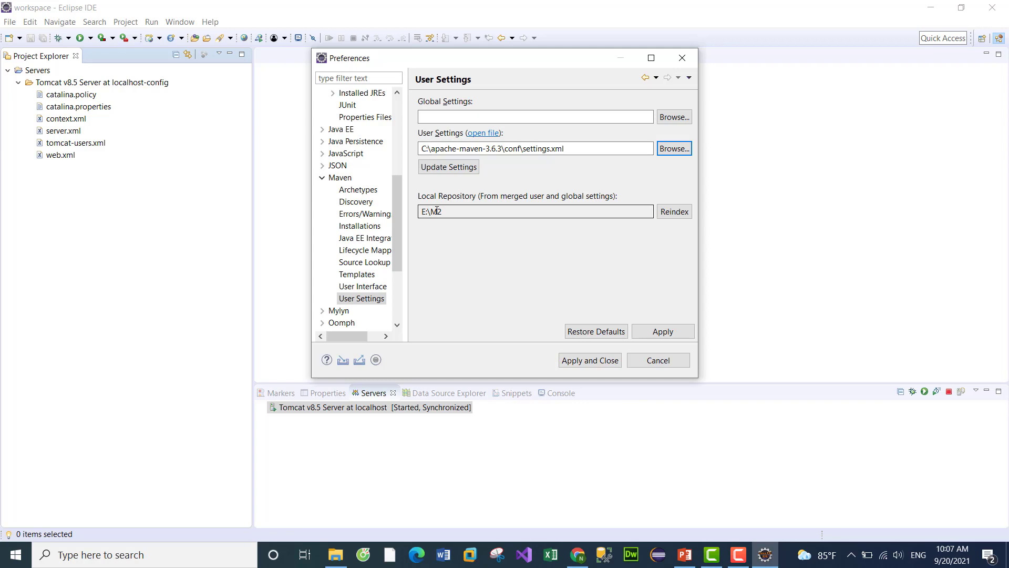
{"action": "left_click", "coordinate": [600, 363]}
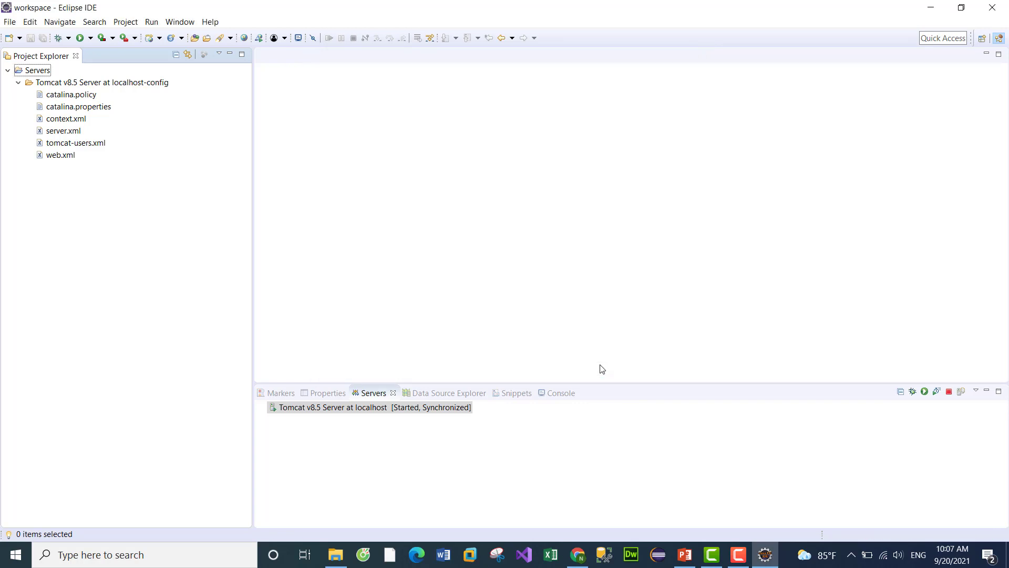